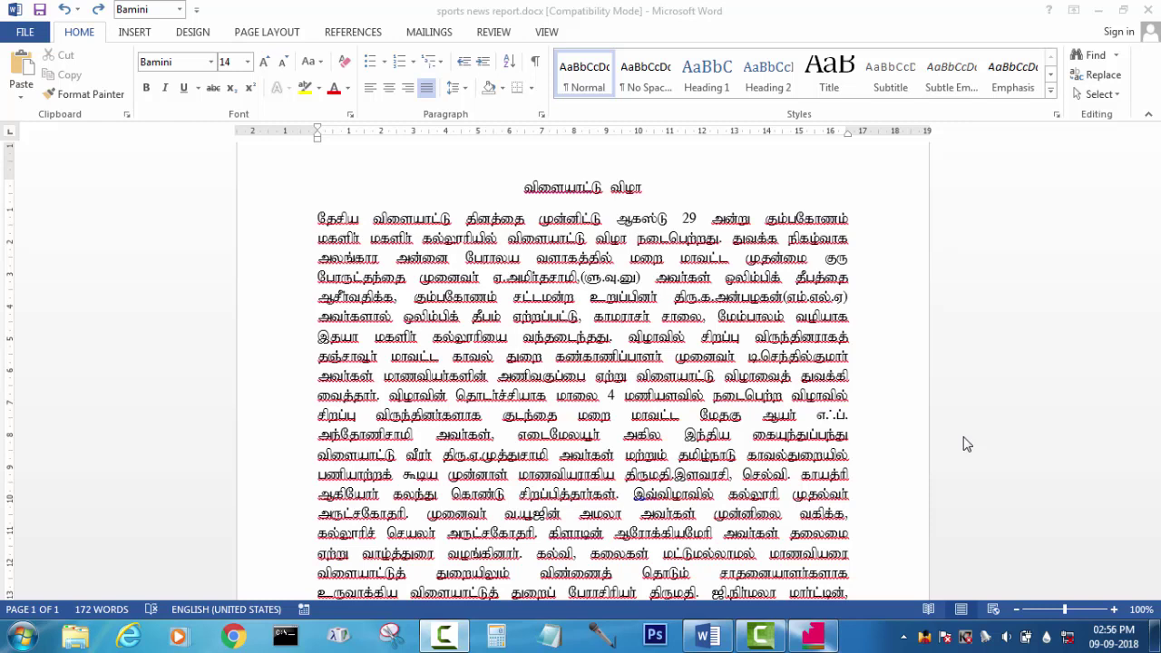
left_click(991, 638)
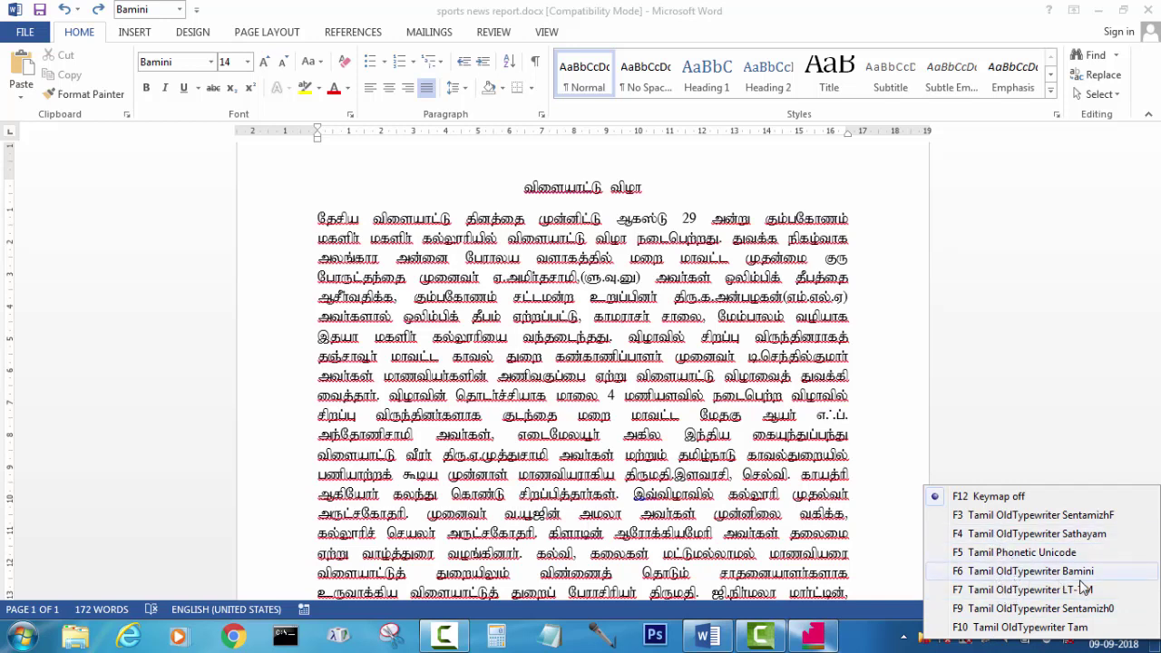
left_click(712, 463)
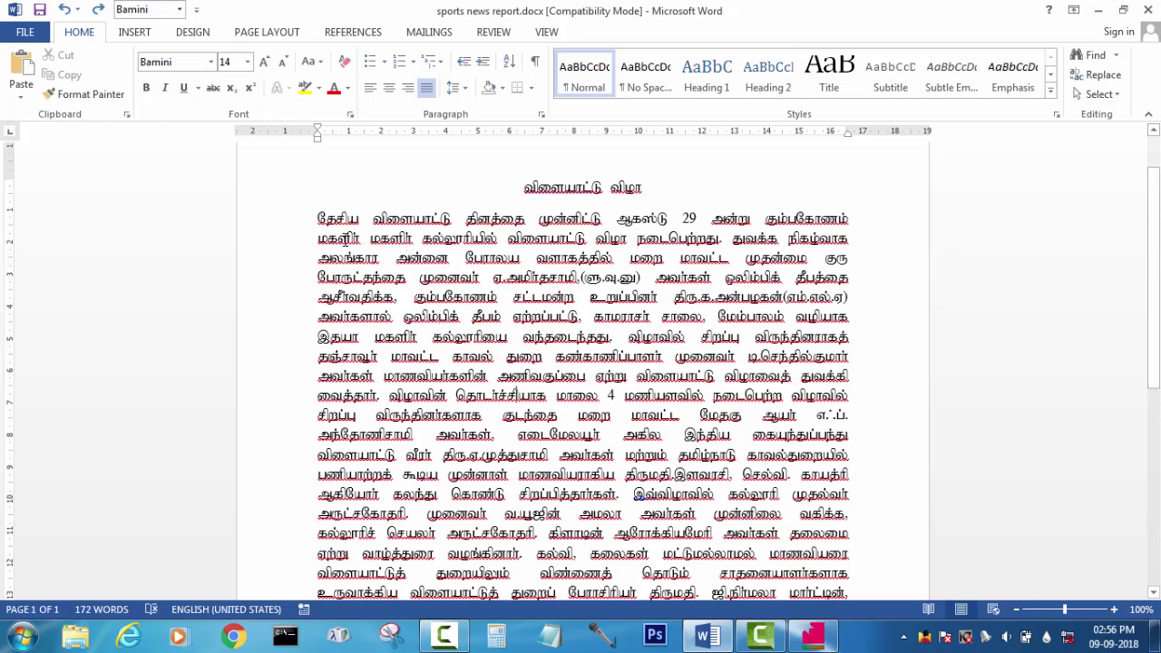
- Enlarge the second "மகளிர்" in the body paragraph to 72 pt and place the text cursor at its last letter
double_click(371, 238)
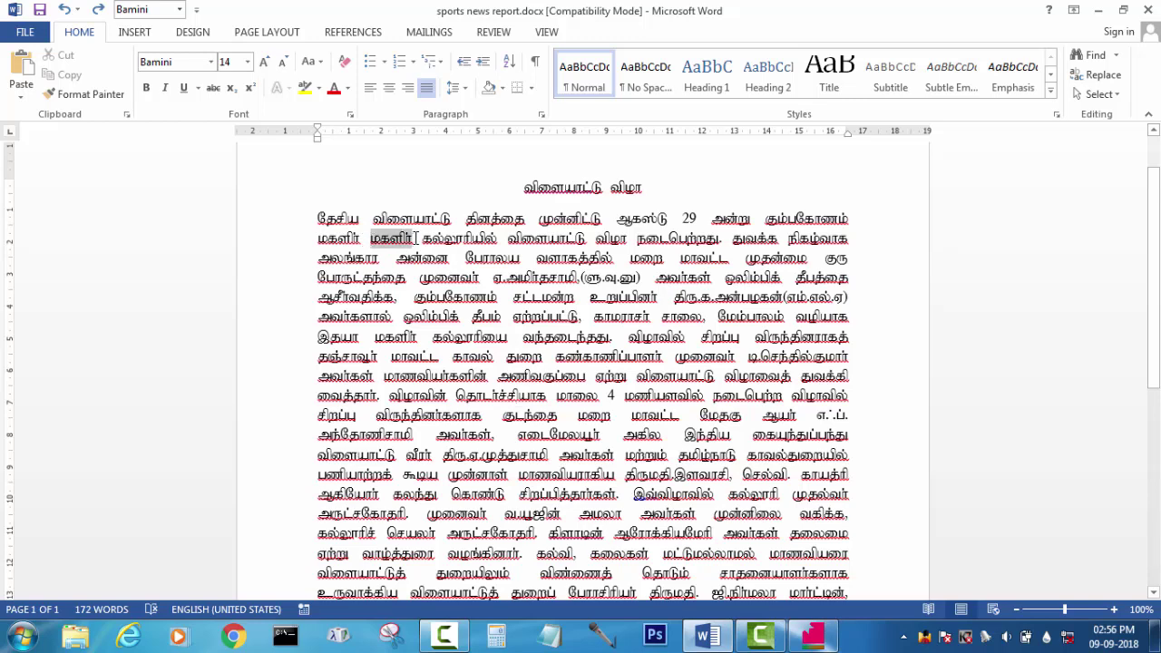
left_click(246, 61)
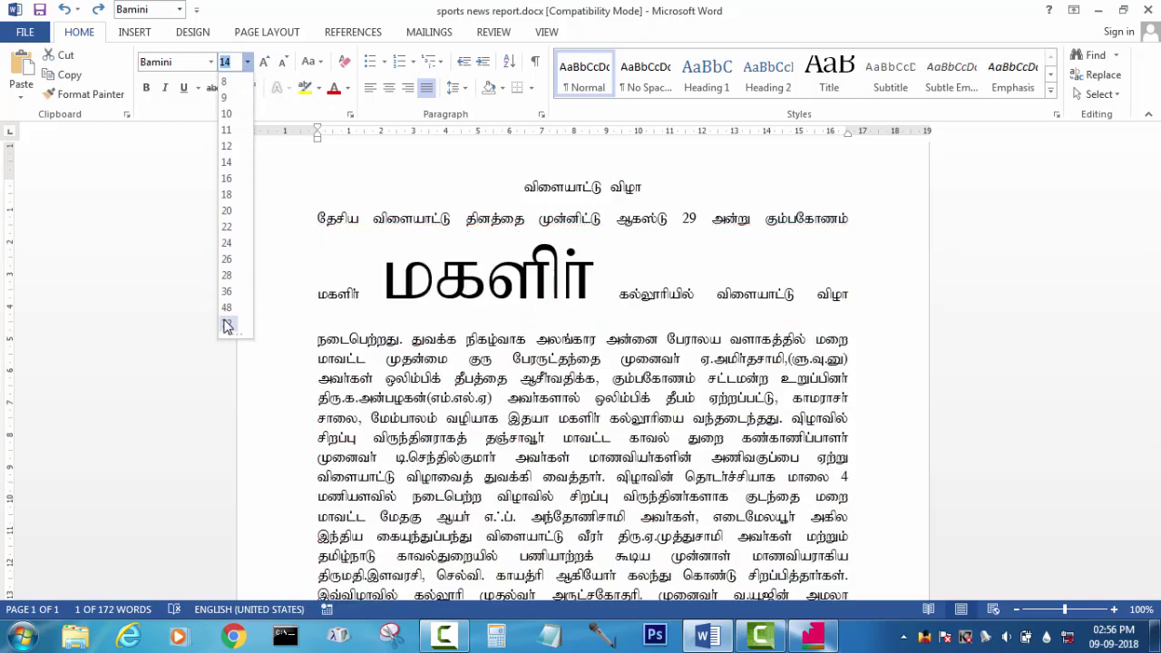
left_click(227, 324)
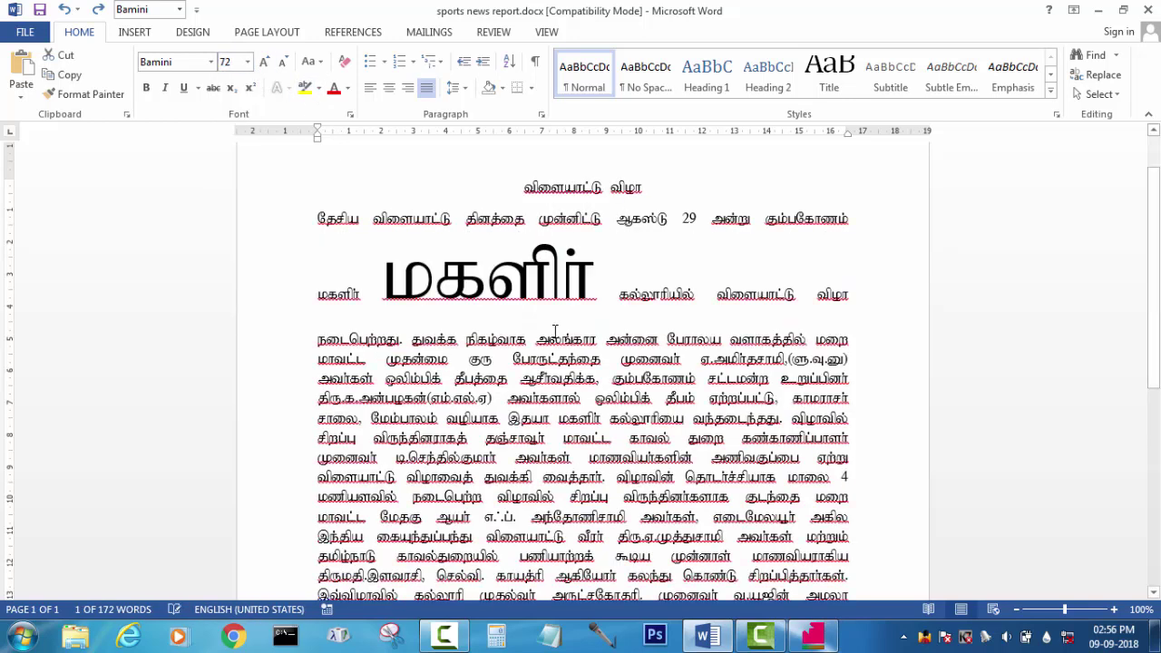
left_click(575, 288)
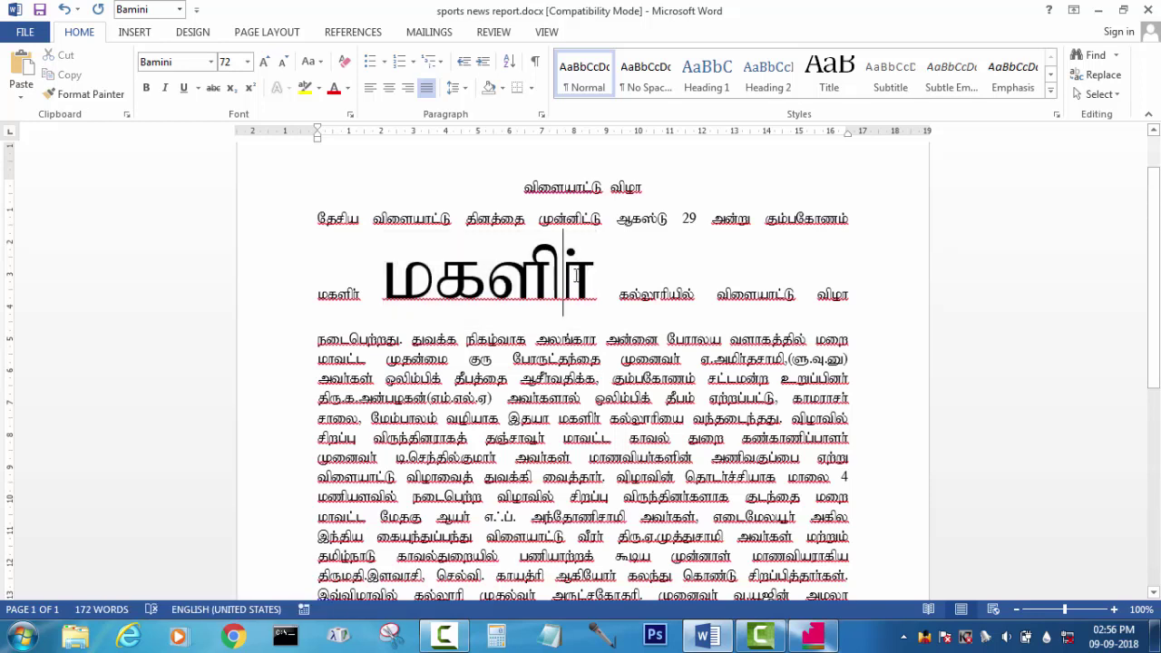
- Open Character Map beside the document text and magnify the Bamini glyphs "ர்" and "க"
left_click(338, 635)
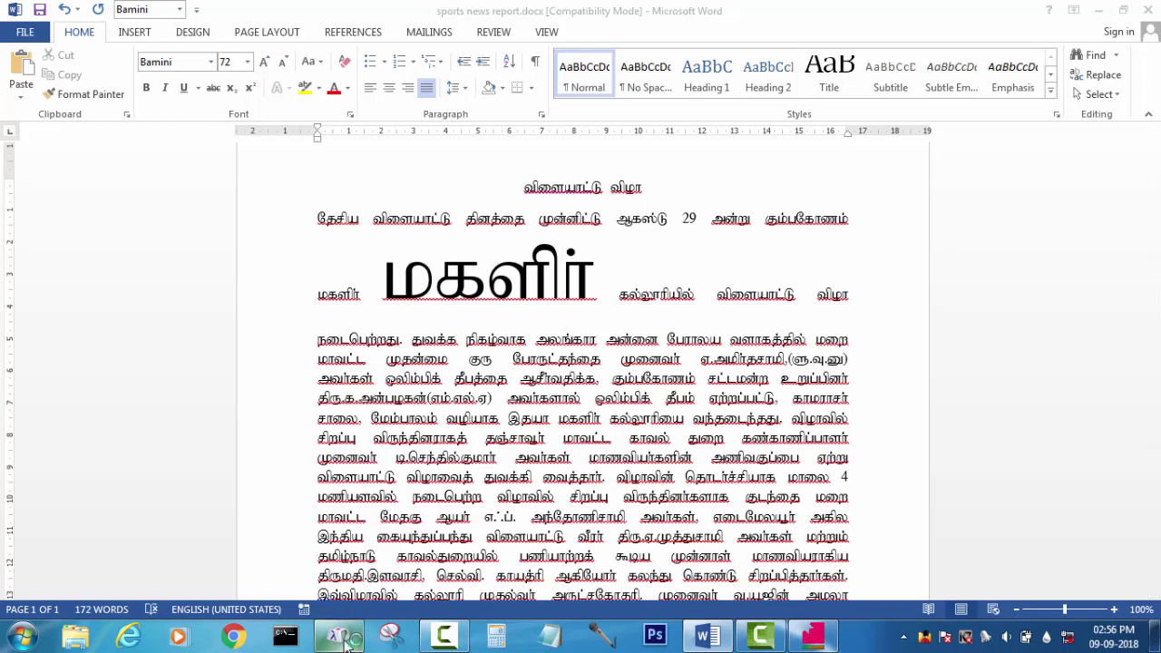
left_click_drag(186, 68, 876, 66)
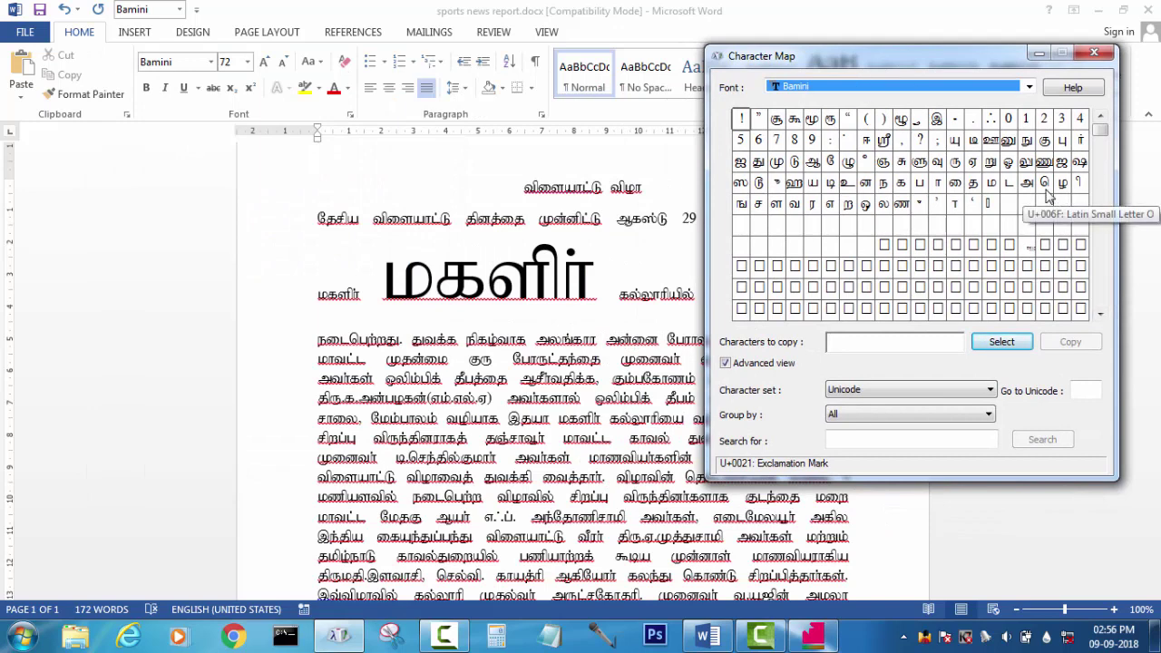
left_click(1076, 154)
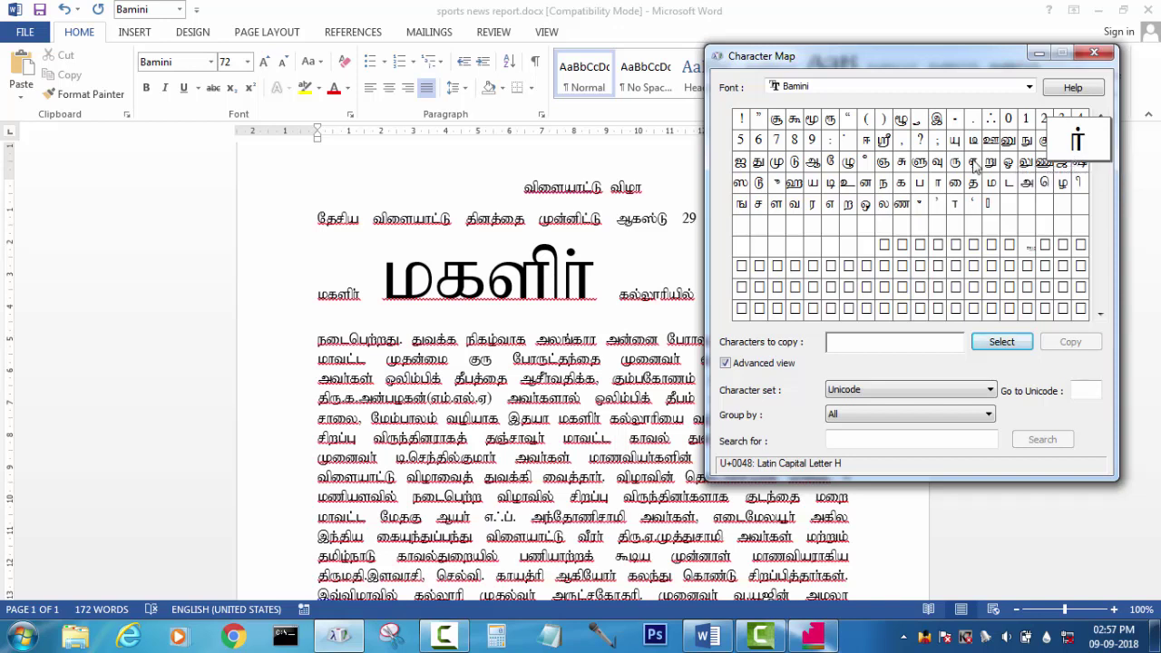
left_click(900, 183)
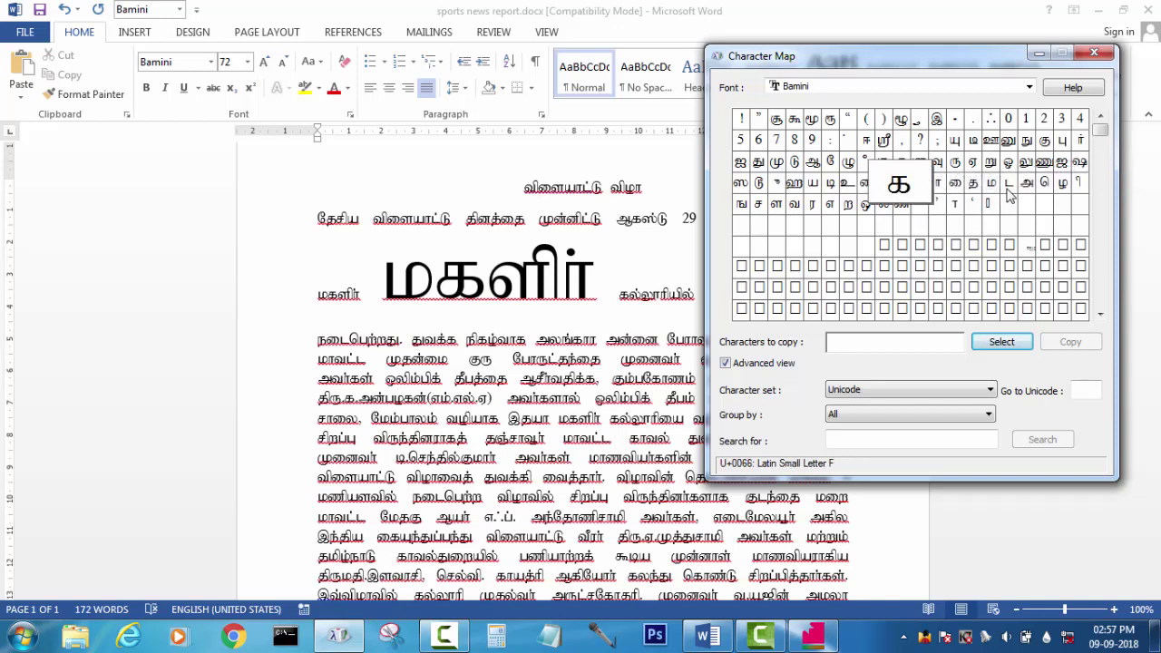
- Add the Bamini vowel sign "ா" and the dot sign to Character Map's characters to copy
left_click(936, 184)
left_click(1002, 350)
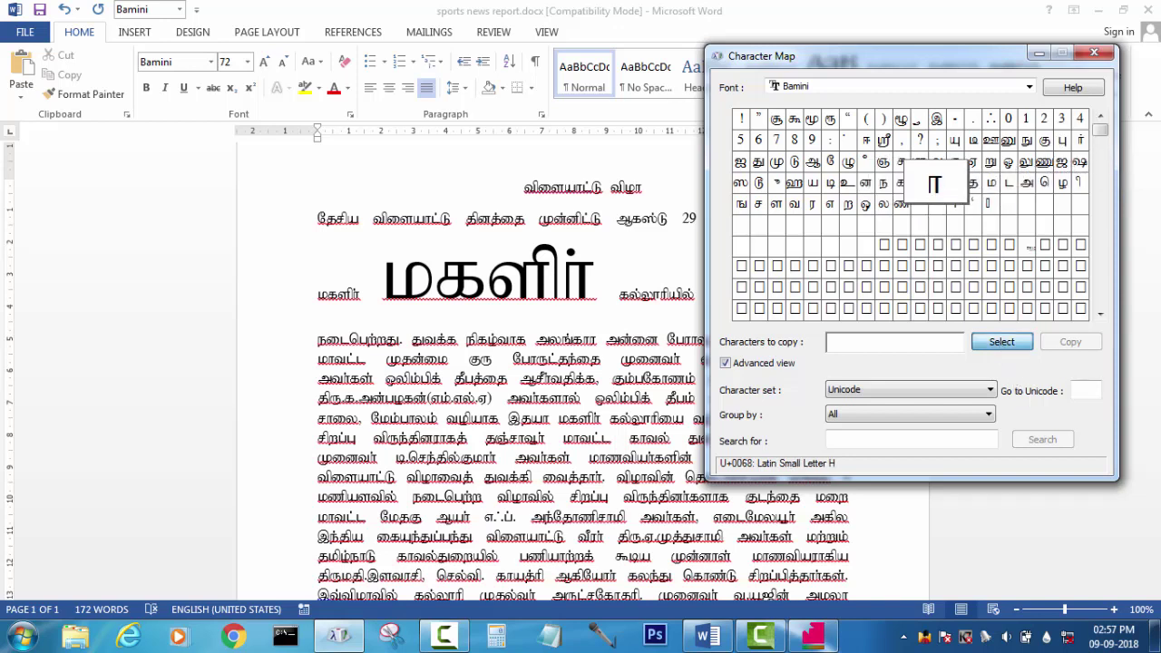
left_click(848, 140)
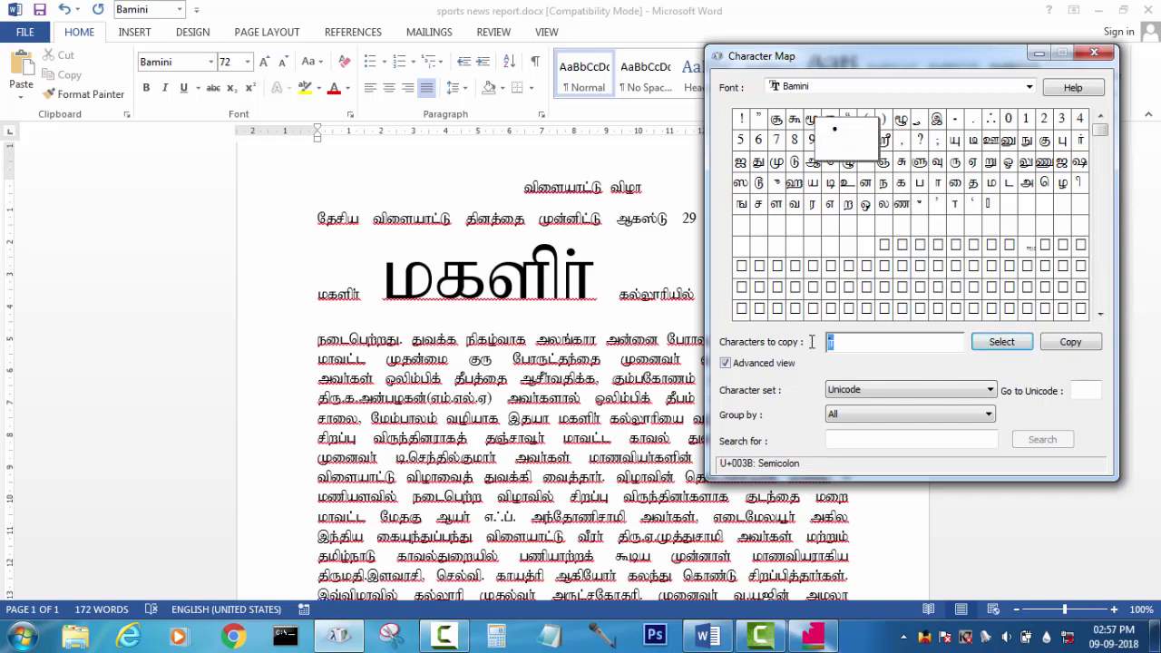
double_click(835, 345)
left_click(834, 344)
- Return to the Word document and select the last letter of the enlarged "மகளிர்" to examine how it is formed
left_click(573, 288)
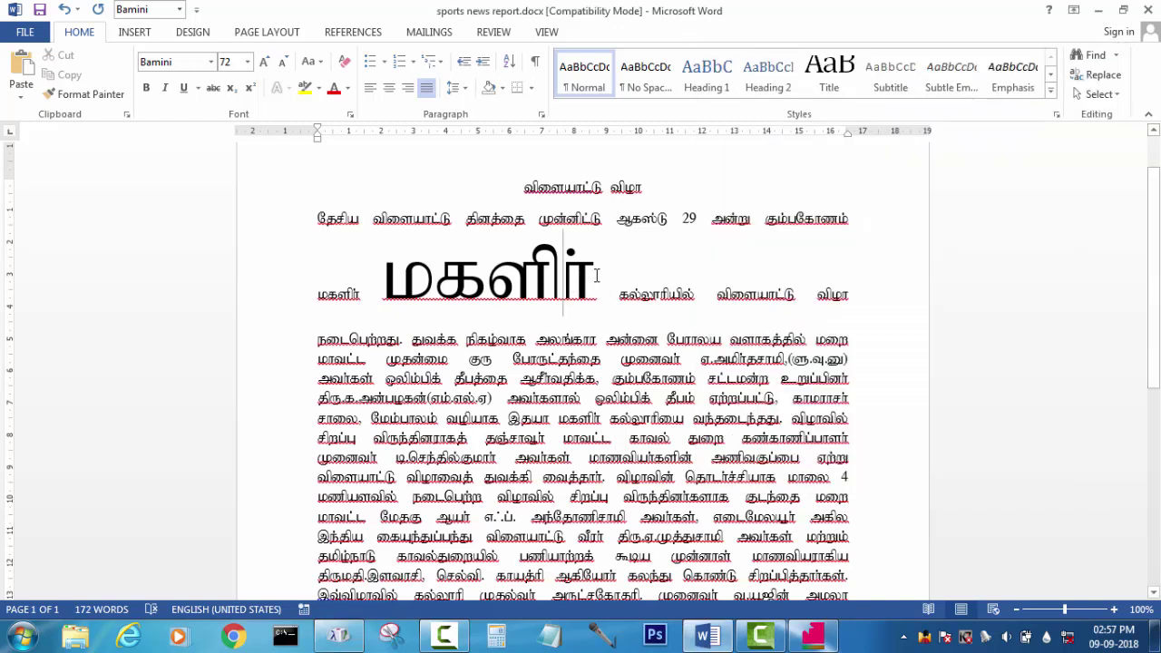
double_click(598, 275)
left_click(569, 281)
left_click_drag(569, 281, 600, 283)
scroll(607, 377, "down", 2)
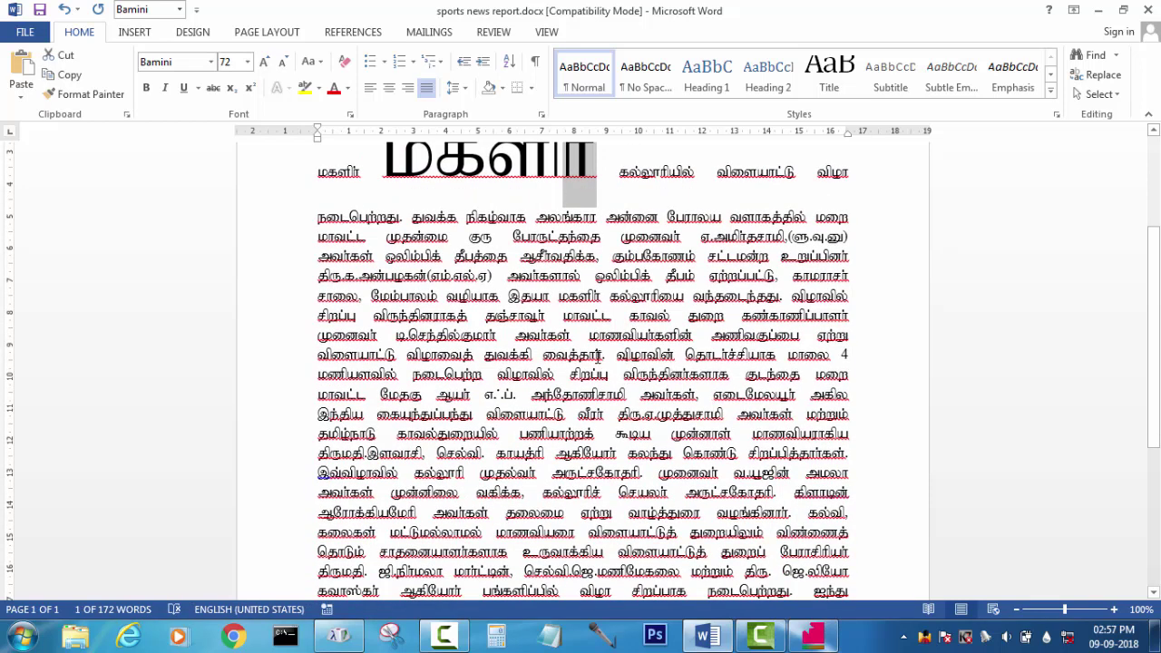
left_click(604, 354)
scroll(603, 355, "up", 1)
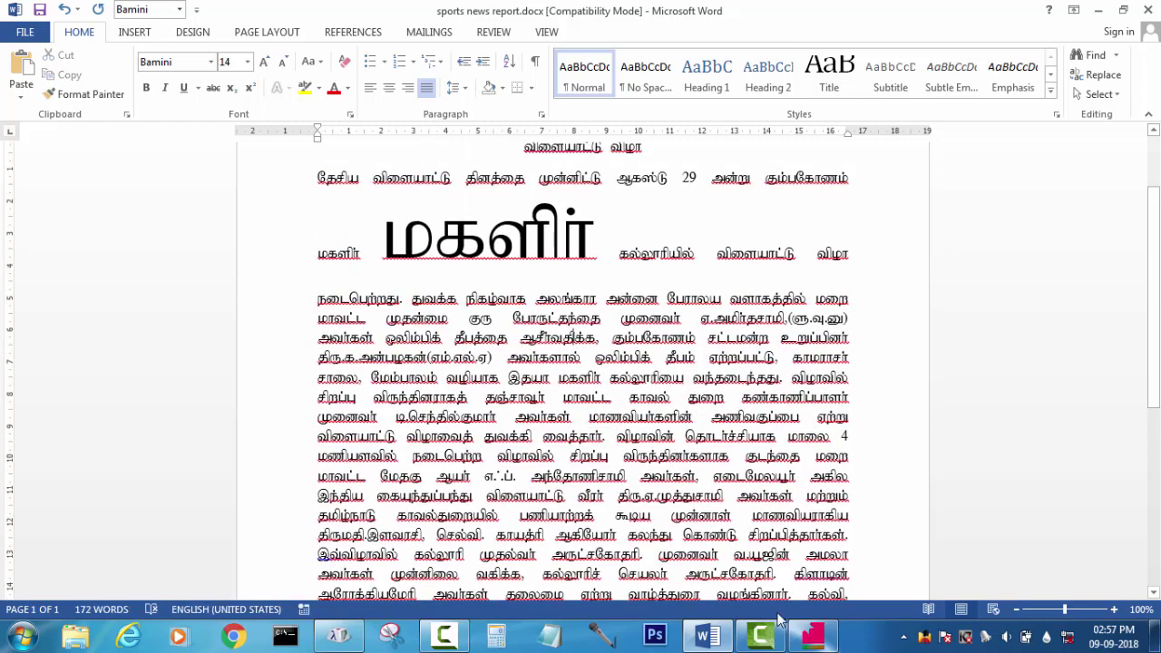
- Magnify the single "ர்" glyph in Character Map for comparison and minimize the window
left_click(339, 636)
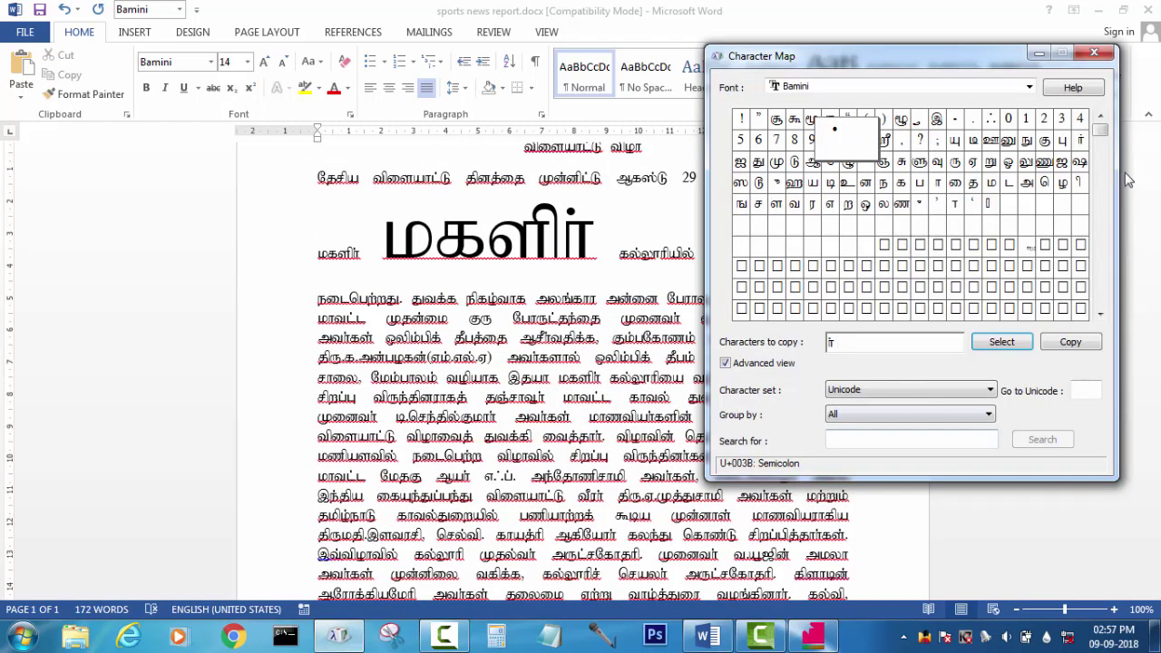
left_click(1080, 140)
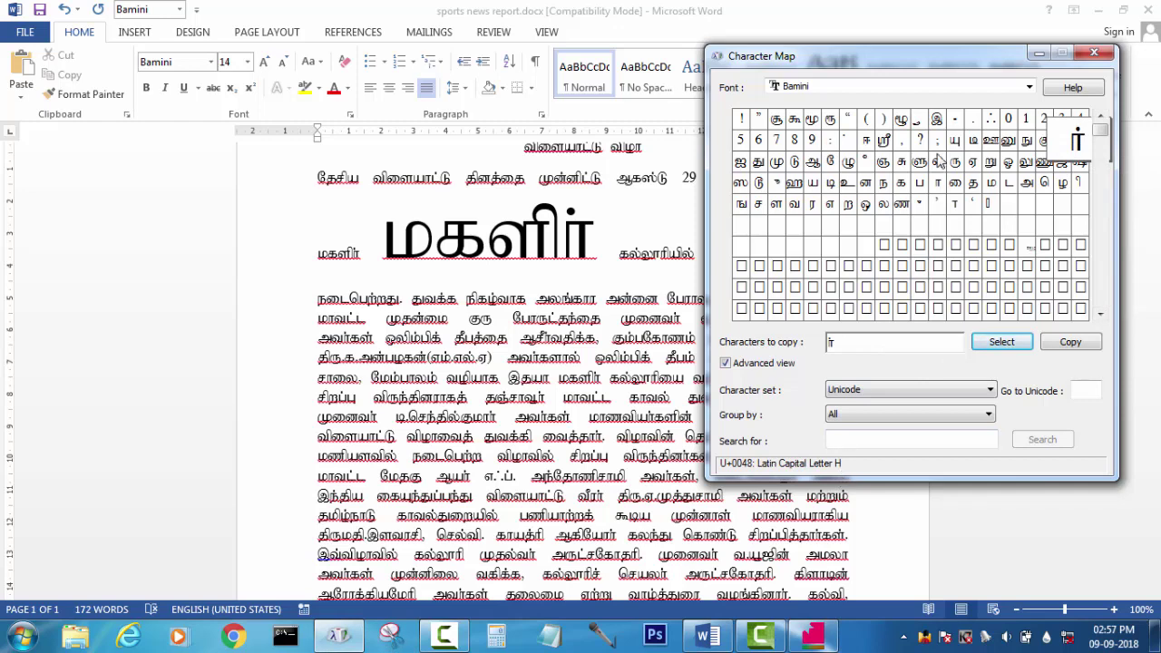
left_click(1038, 53)
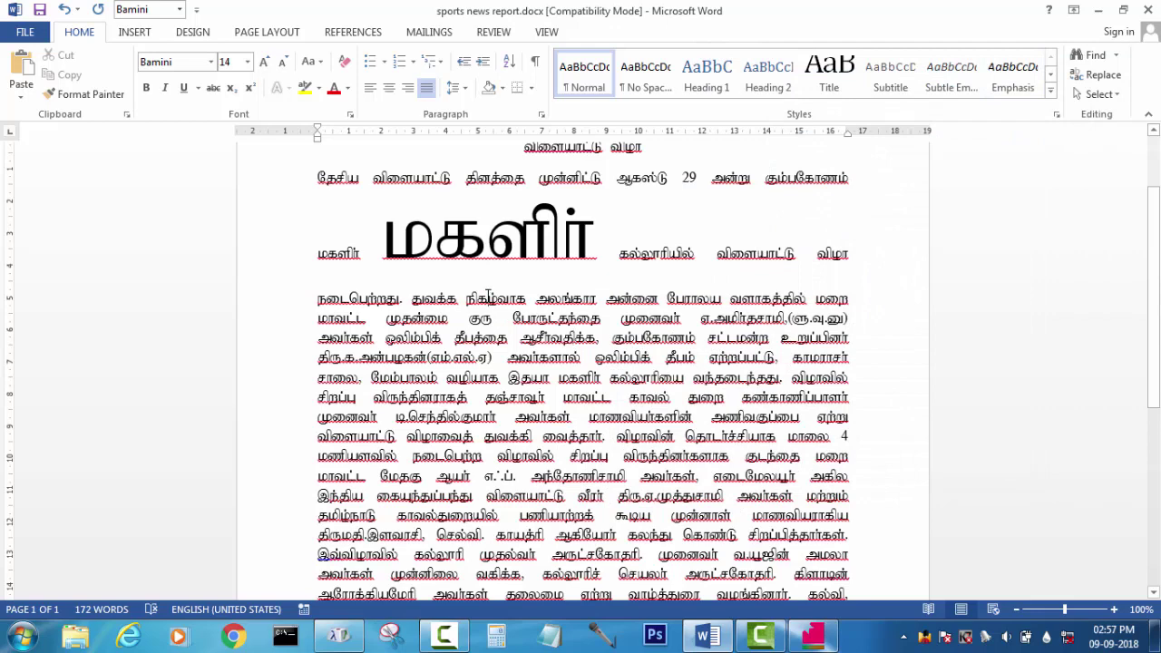
- Undo the font size change on the enlarged word "மகளிர்"
scroll(488, 297, "up", 1)
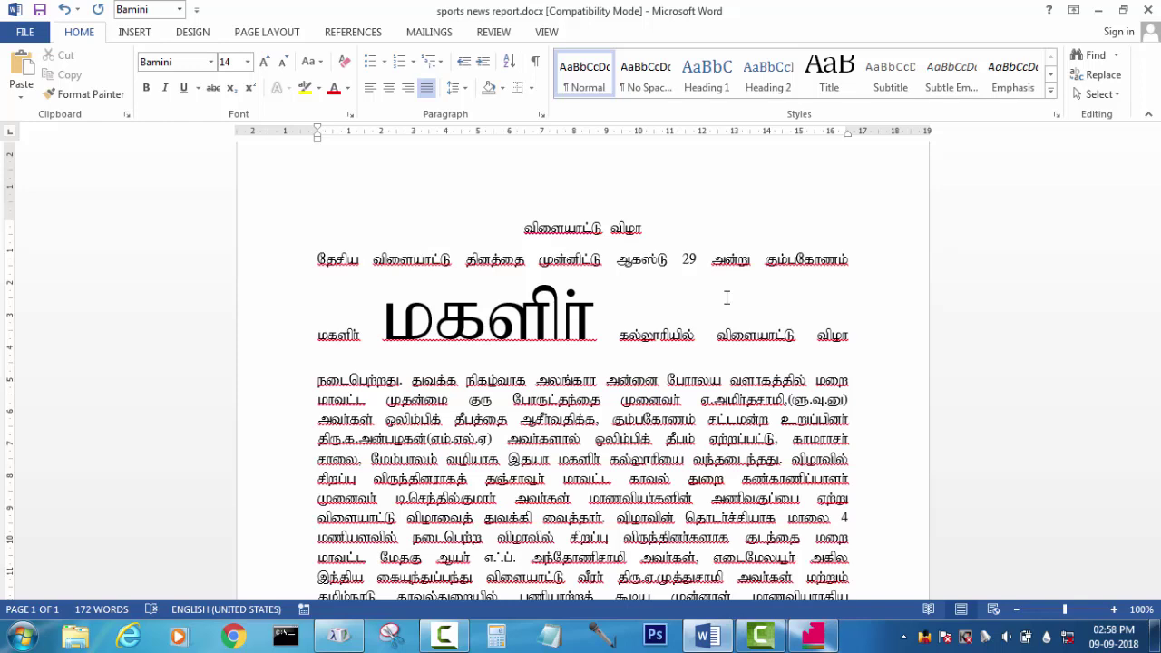
left_click(487, 313)
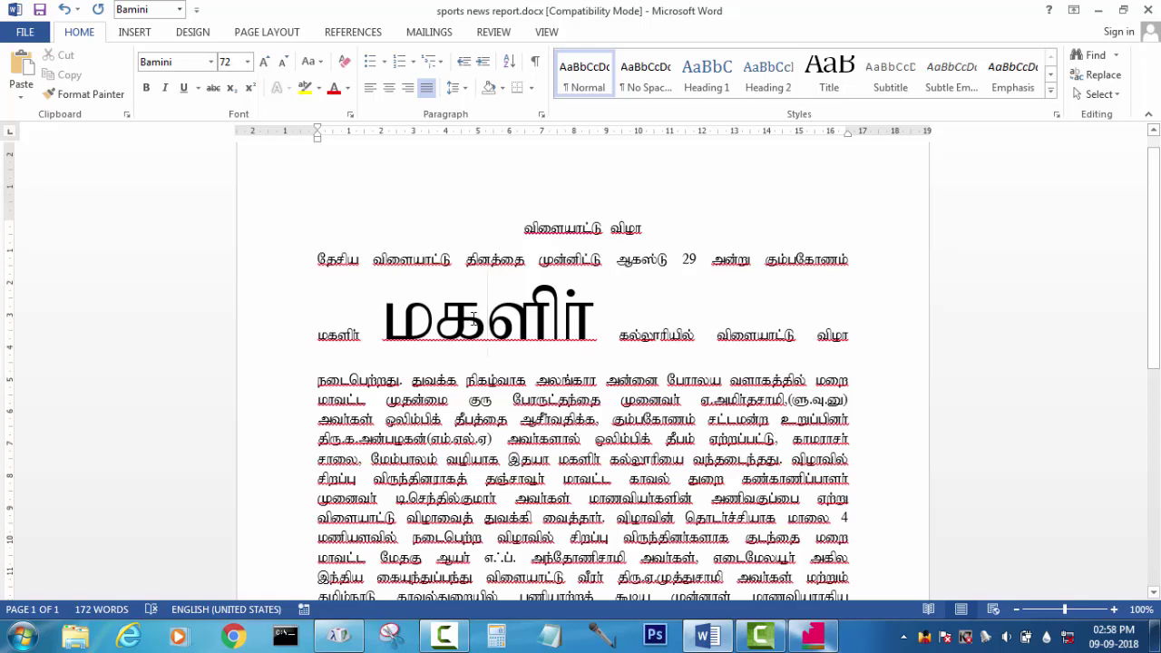
key("ctrl+z")
- Select the whole sports report from the title to the last line and copy it
key("ctrl+Home")
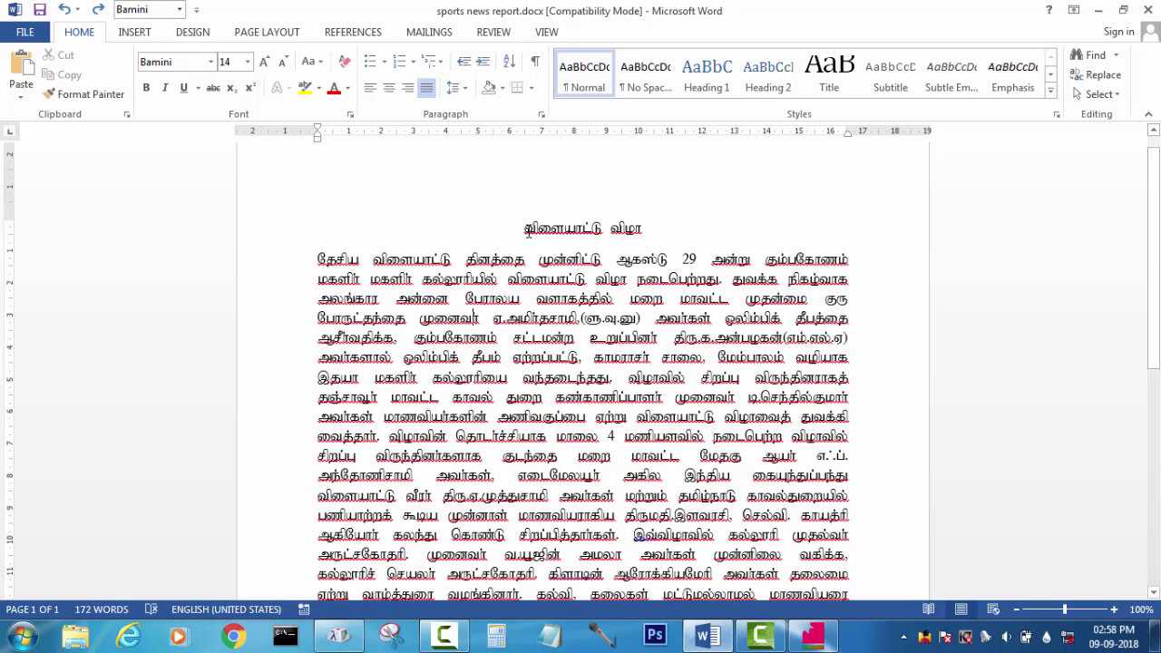
left_click_drag(624, 346, 764, 469)
right_click(465, 242)
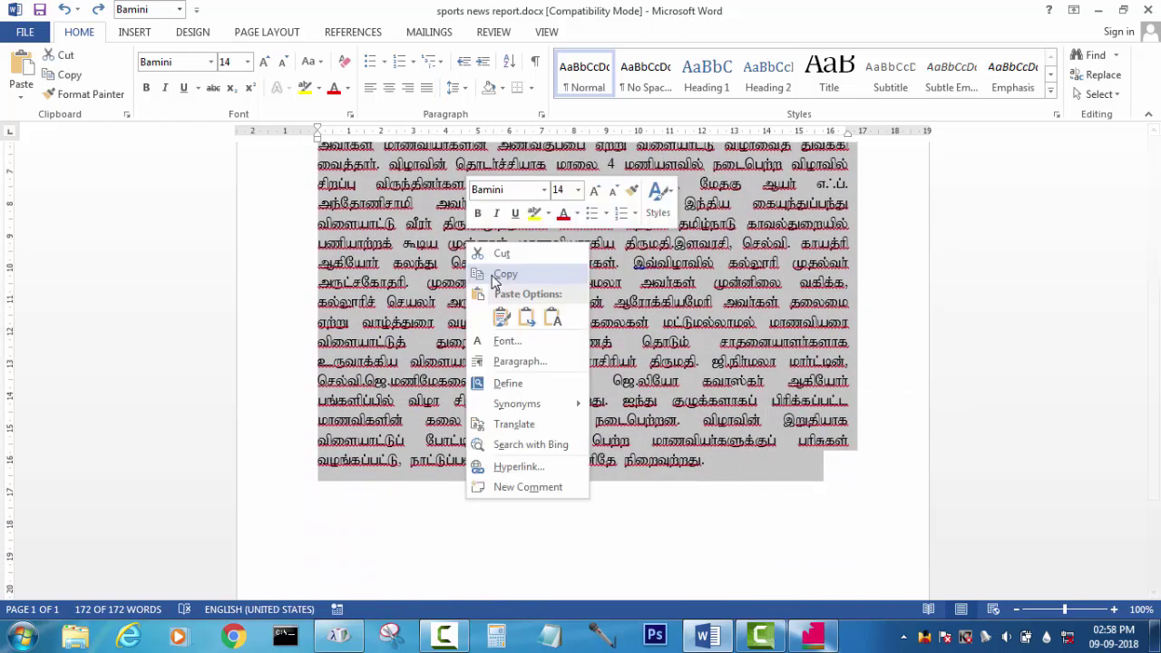
left_click(499, 269)
- Switch to NHM Converter, clear its old text and paste the copied Bamini report
left_click(812, 635)
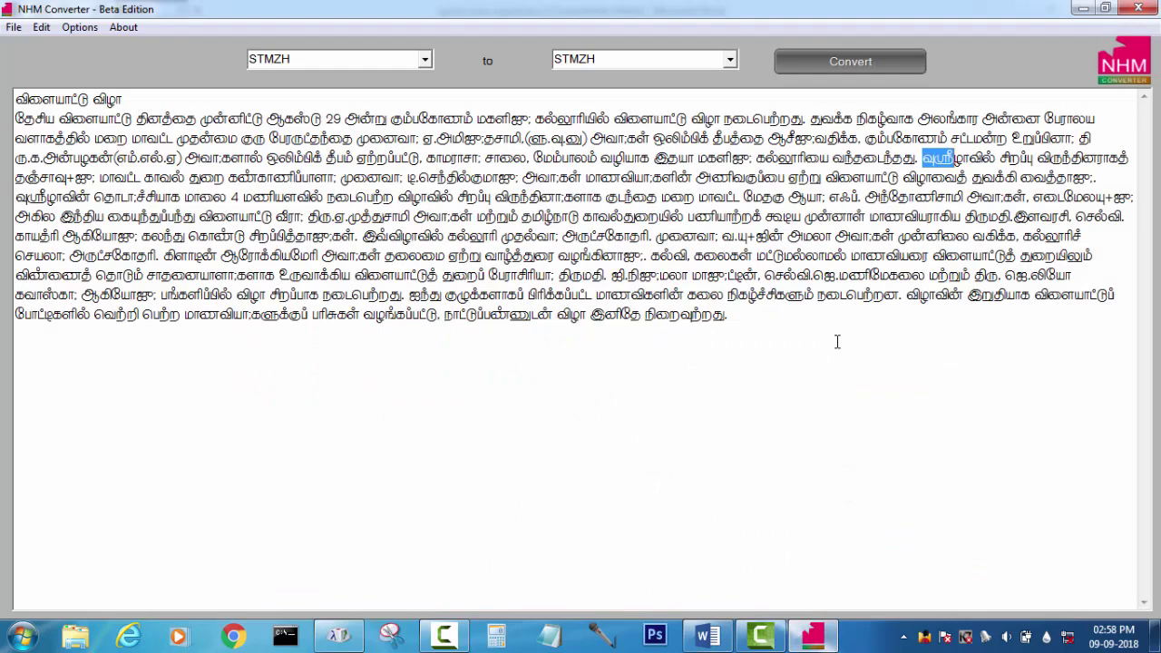
key("ctrl+v")
key("ctrl+a")
key("Delete")
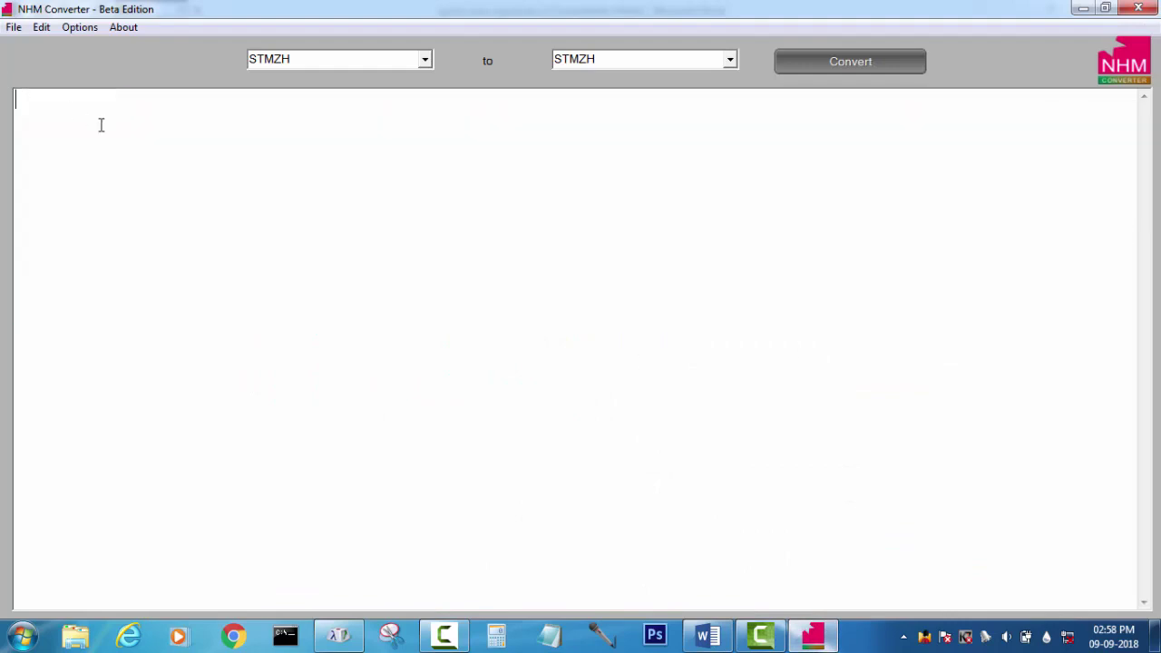
right_click(101, 123)
left_click(143, 192)
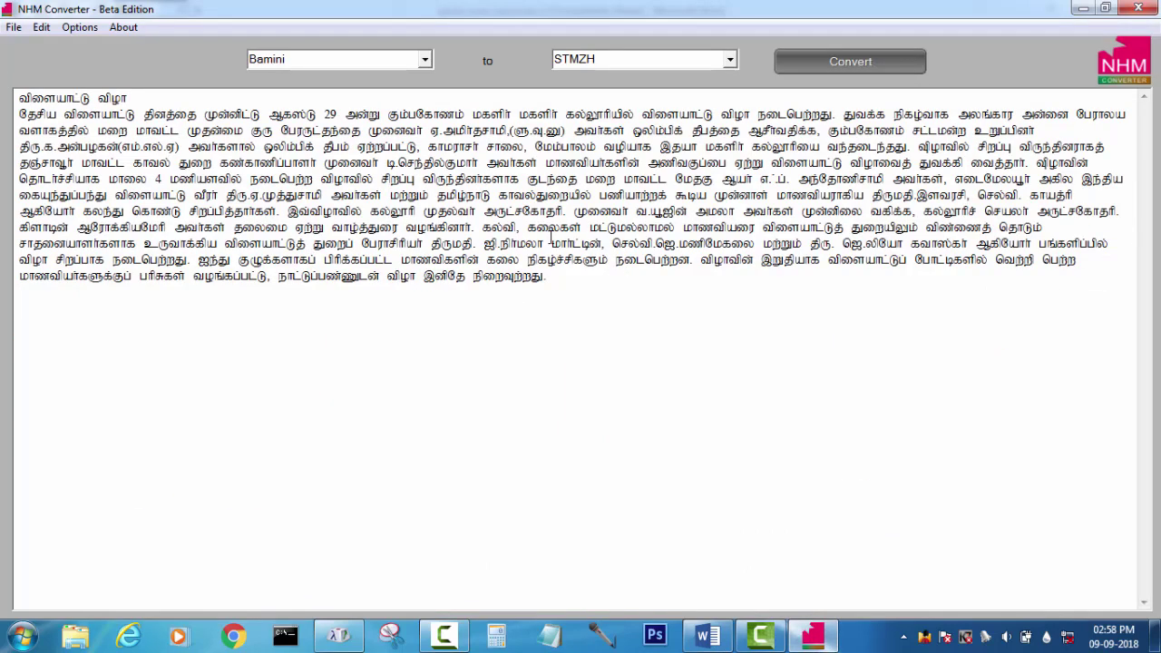
- Convert the pasted report from Bamini to STMZH and inspect the wrongly converted letters
left_click(709, 61)
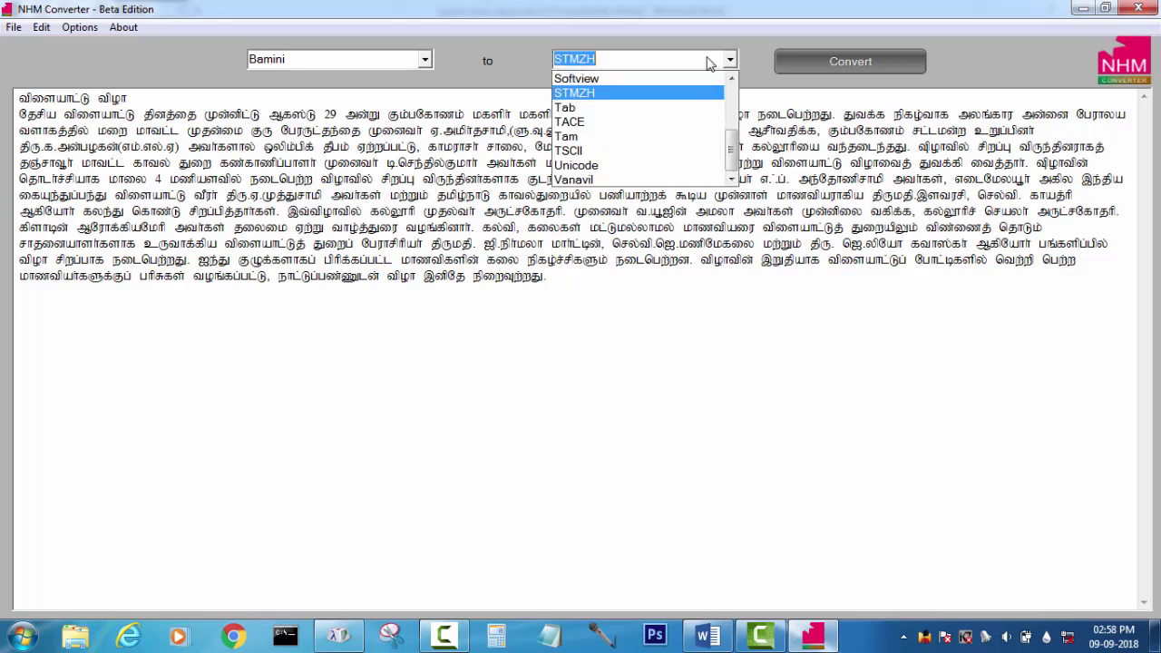
left_click(616, 94)
left_click(818, 65)
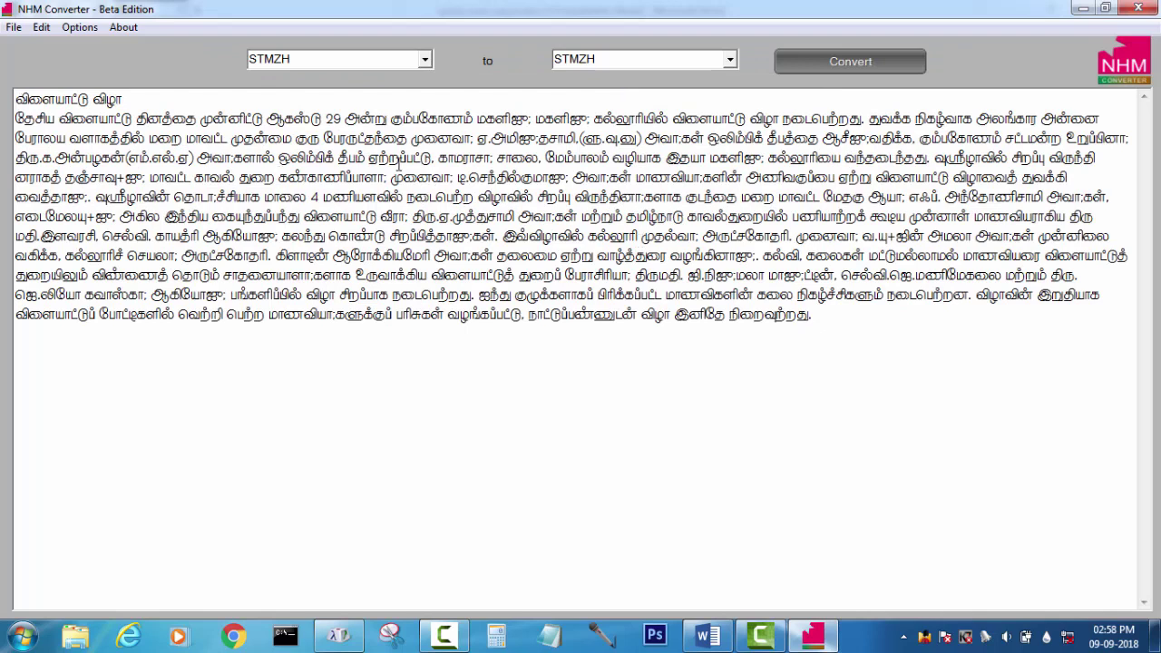
left_click_drag(464, 139, 474, 139)
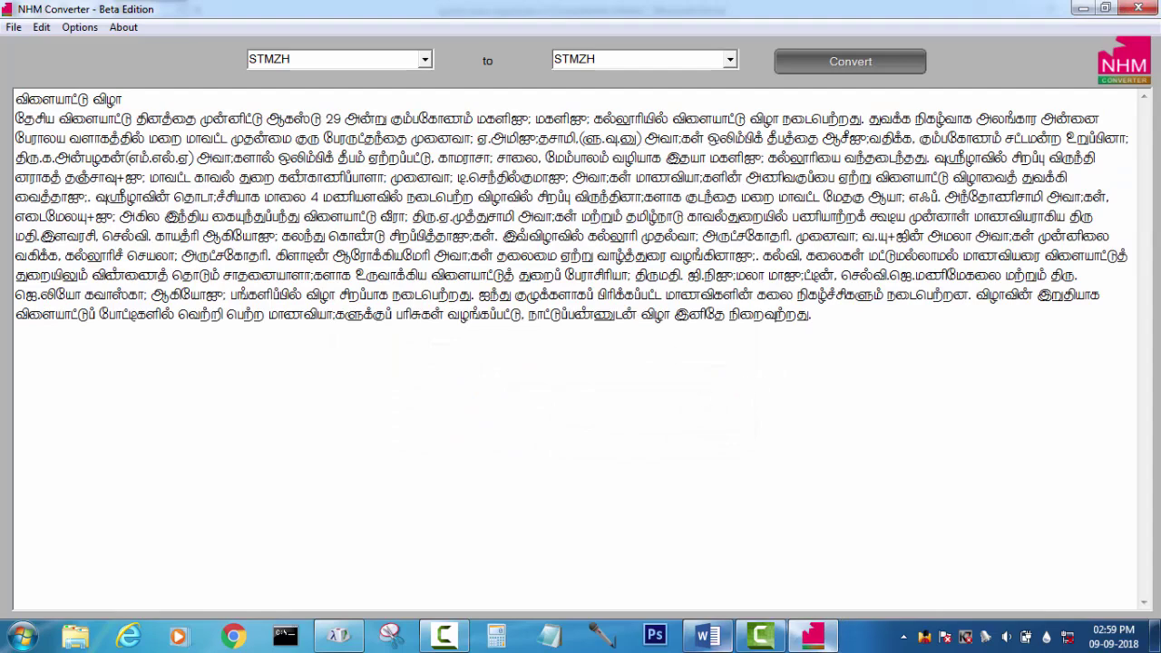
- Switch back to the sports report in Word and view the Find and Replace dialog
left_click(707, 636)
key("ctrl+a")
scroll(669, 328, "up", 5)
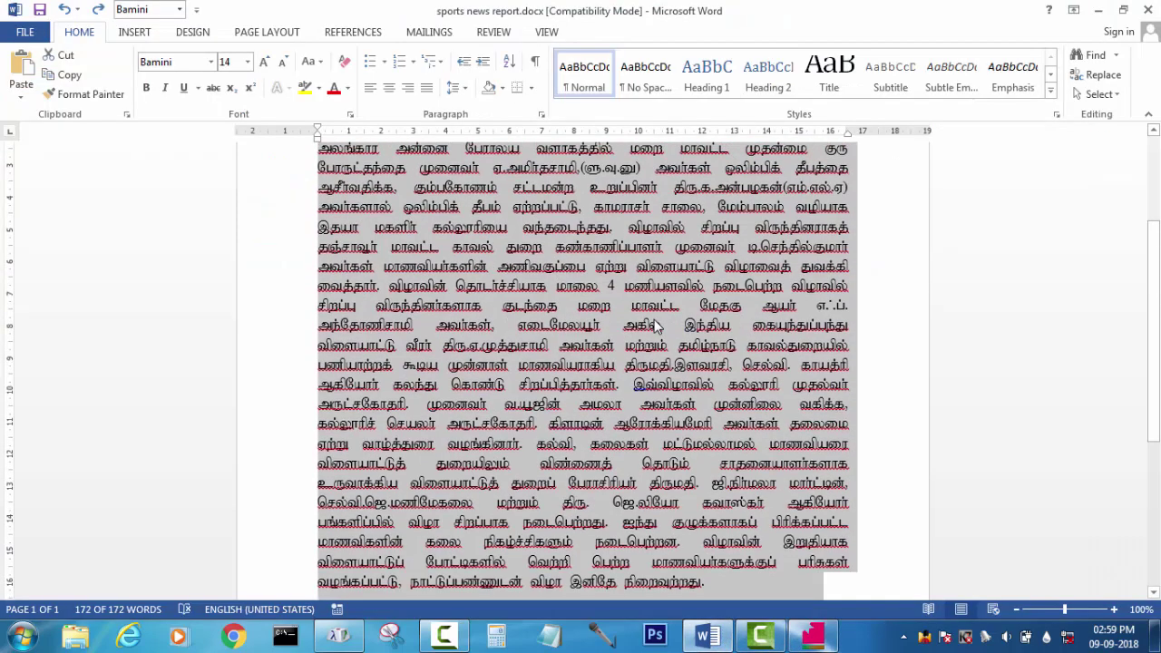
left_click(594, 324)
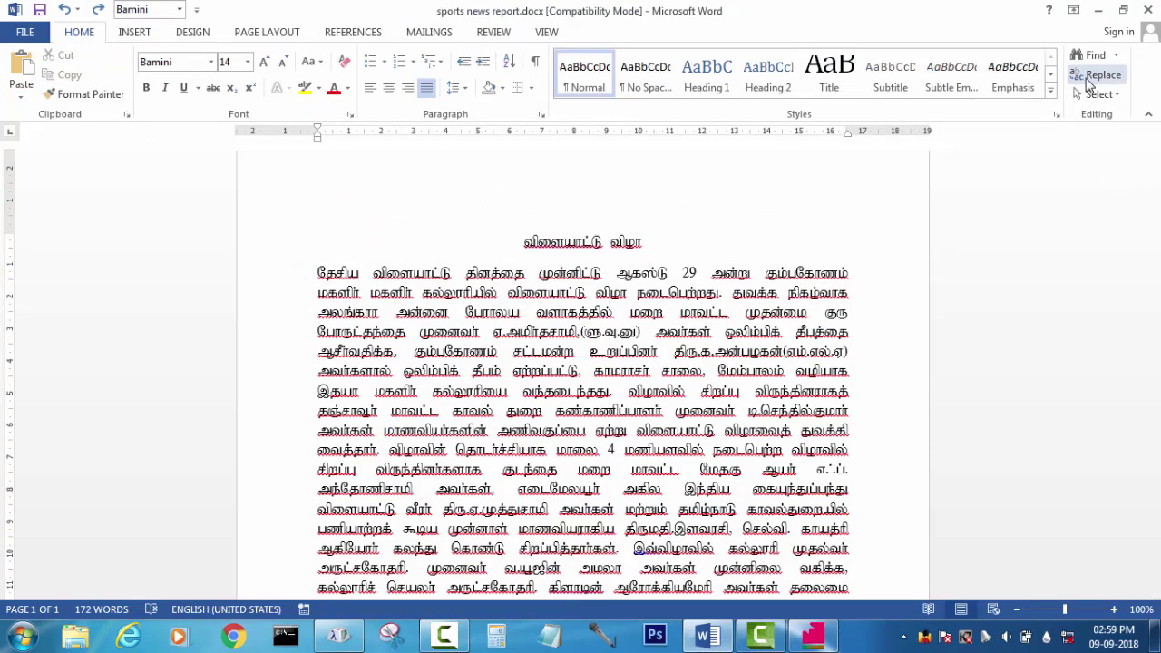
left_click(1093, 76)
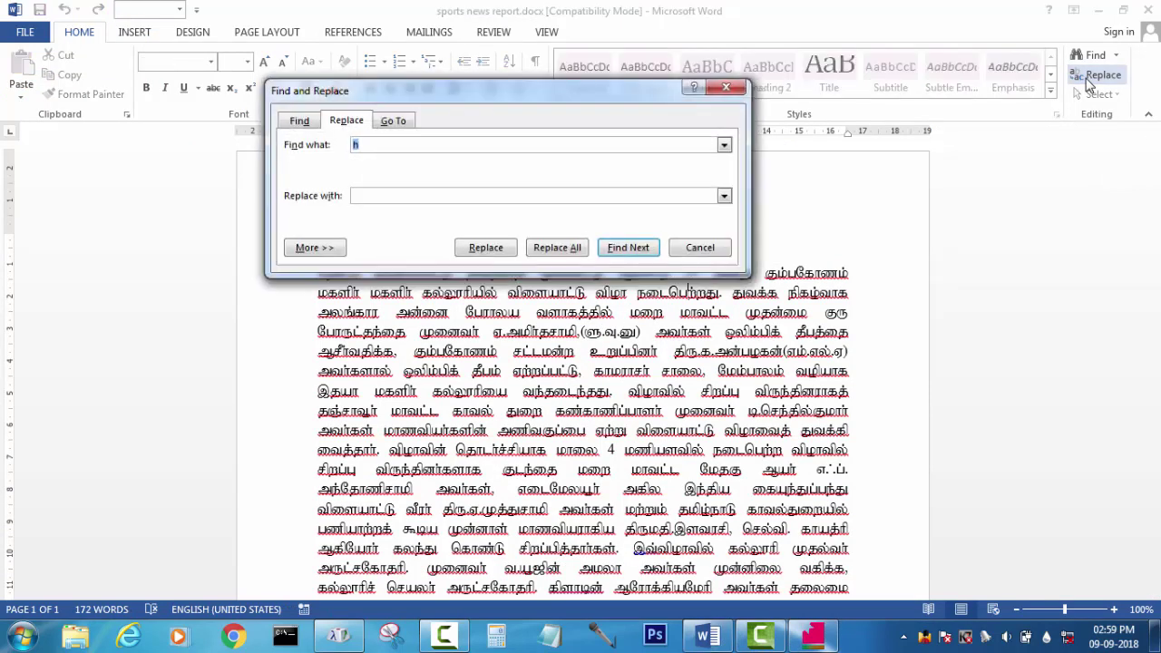
left_click(727, 87)
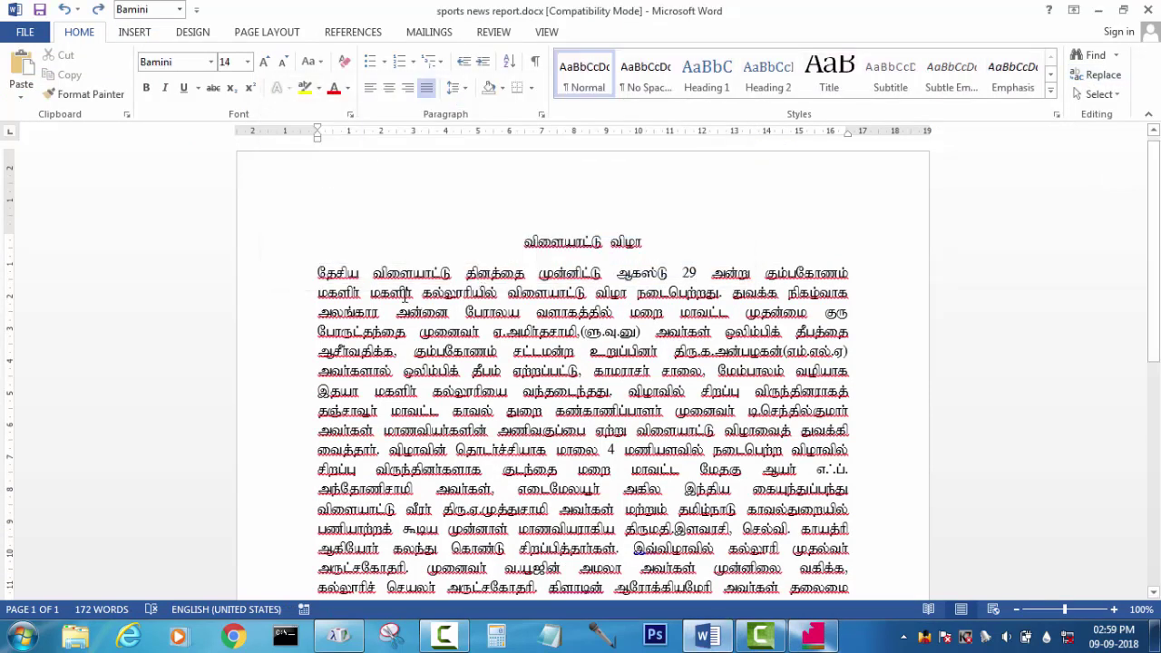
- Compare the single ர் glyph with the separate base letter and dot in the Bamini character map, starting from the word மகளிர்
double_click(353, 296)
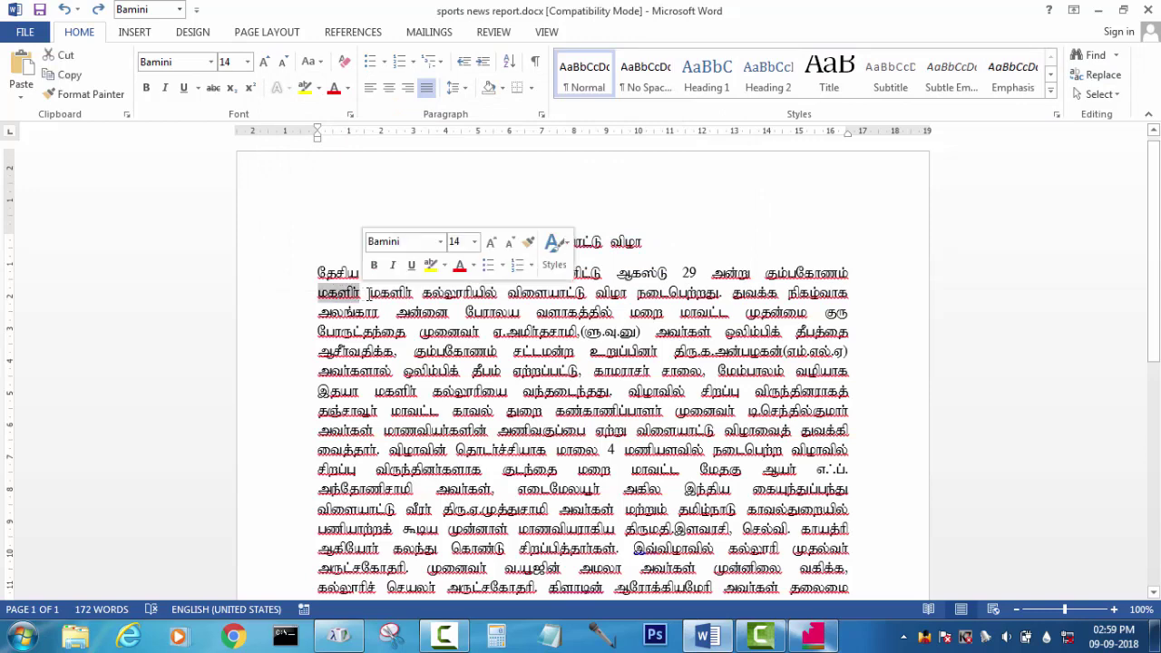
left_click(410, 292)
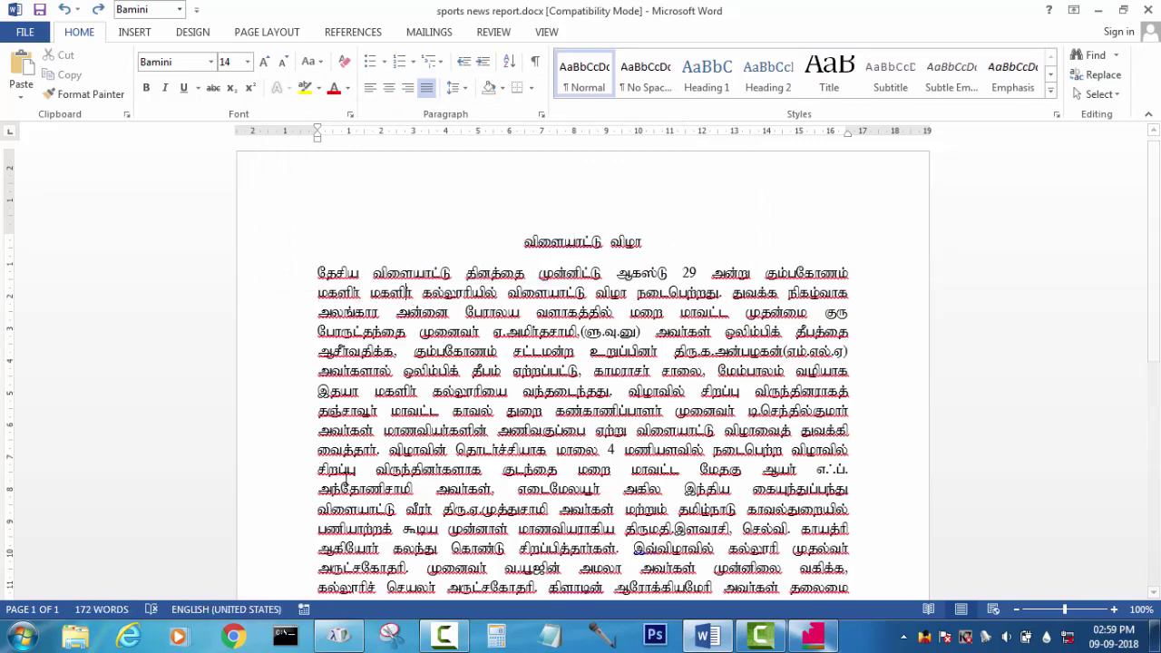
left_click(353, 633)
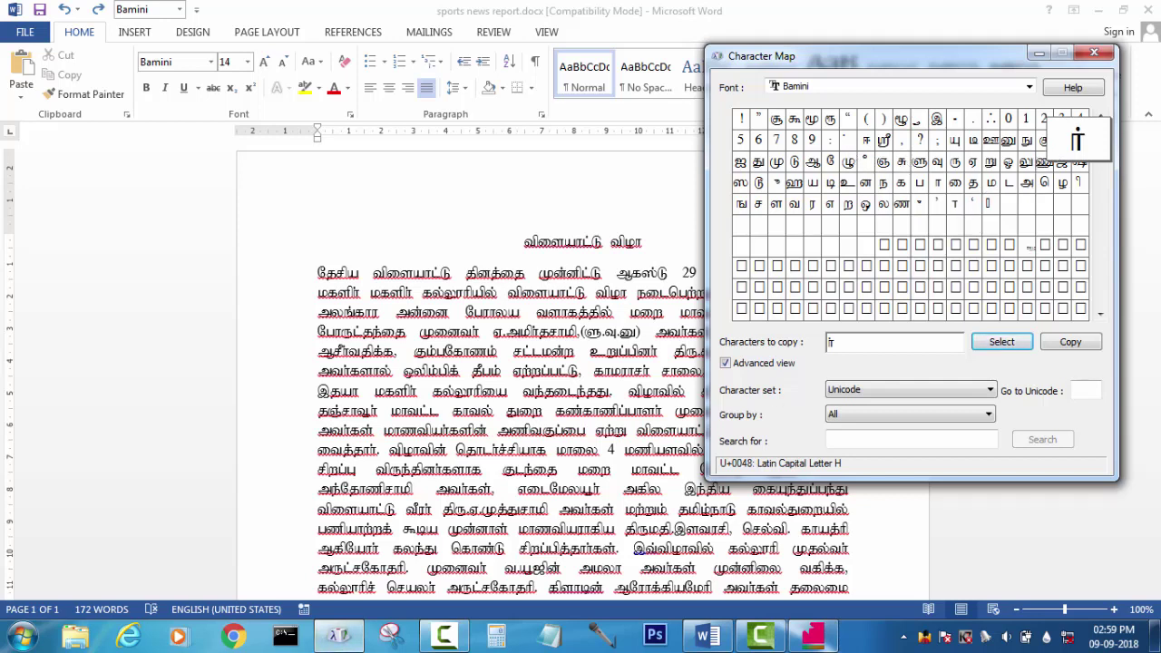
left_click(1027, 182)
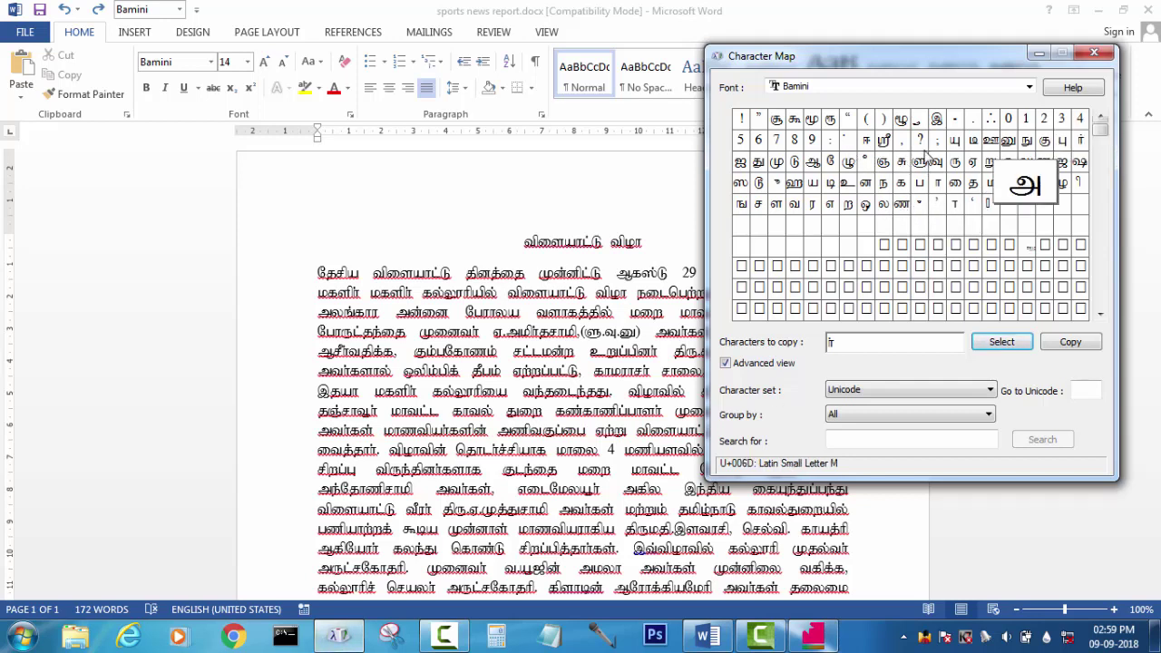
left_click(845, 142)
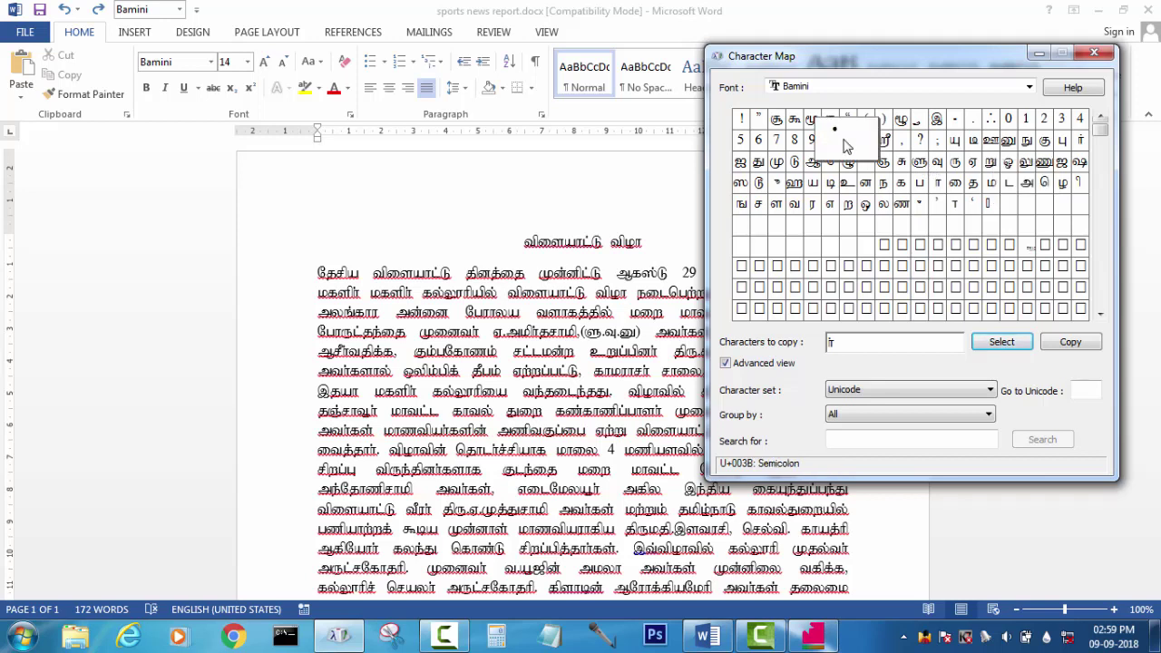
left_click_drag(887, 234, 938, 188)
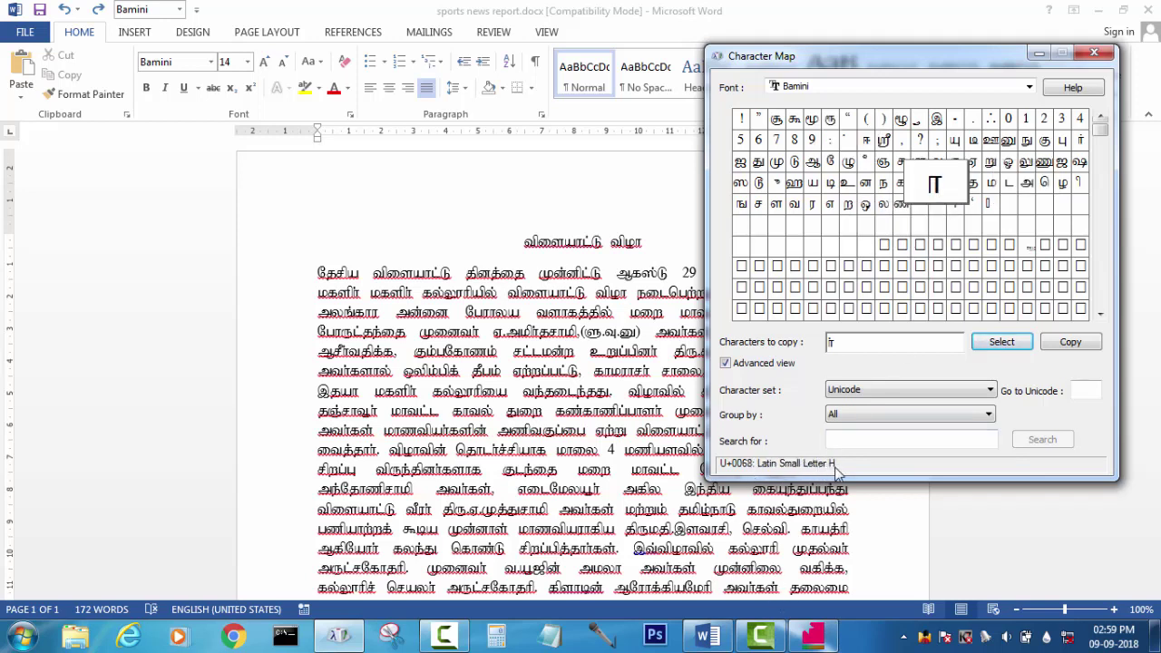
left_click(848, 142)
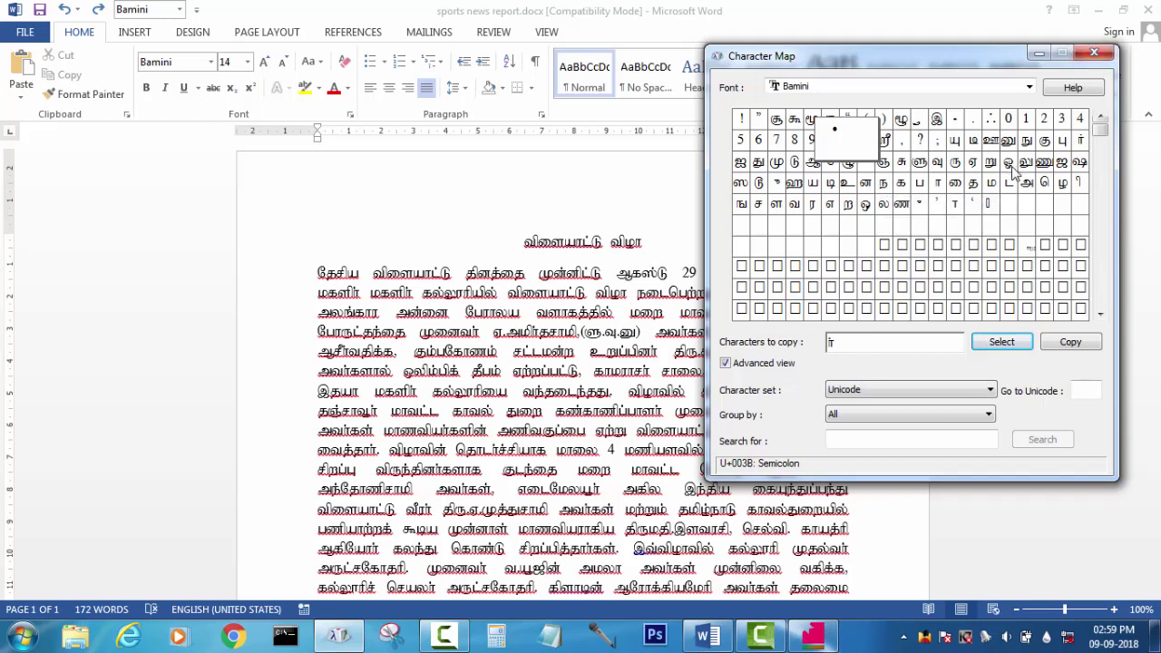
left_click(1071, 145)
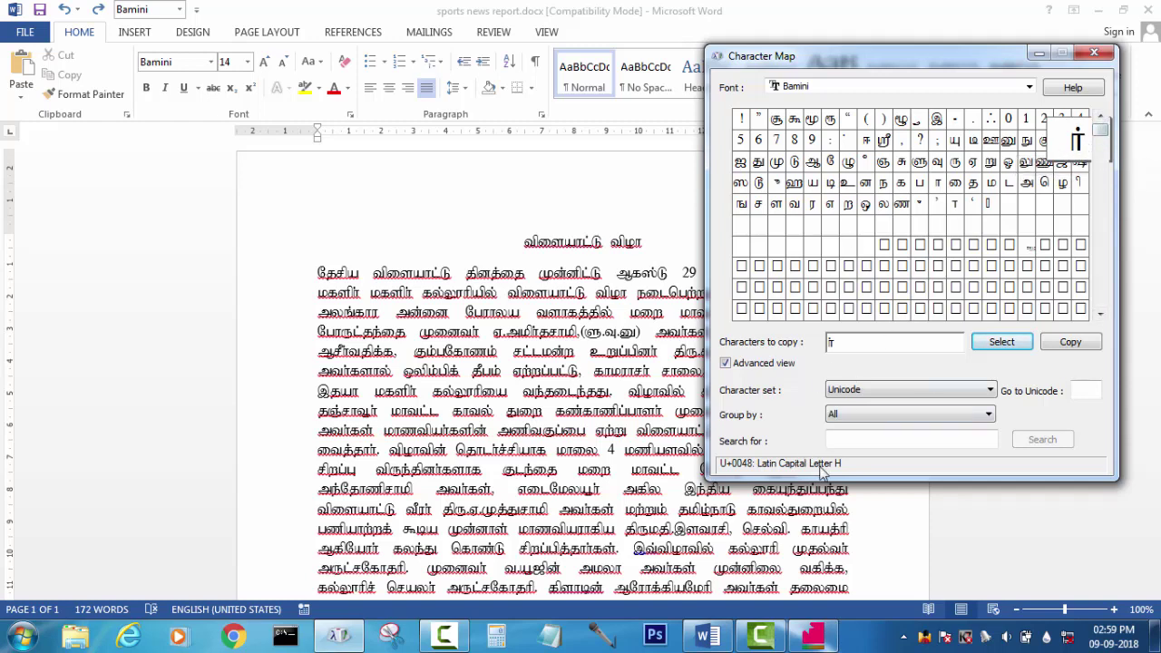
left_click(1038, 55)
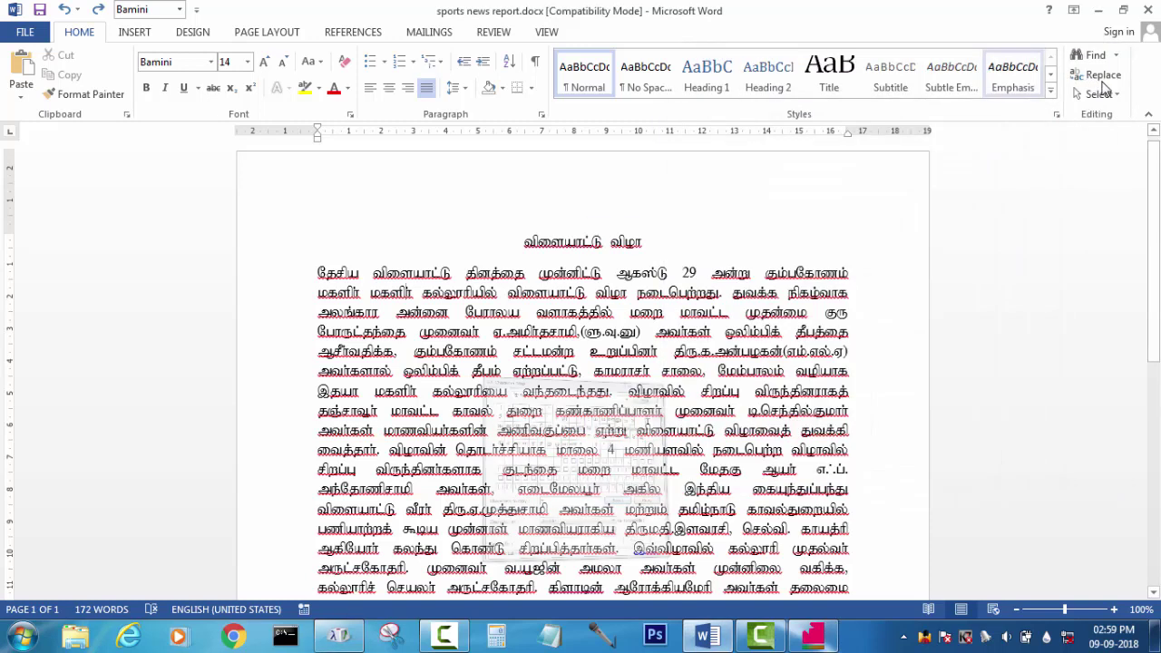
- Set up a case-matched replacement of "h;" with "H" and move the Find and Replace dialog clear of the report text
left_click(1098, 75)
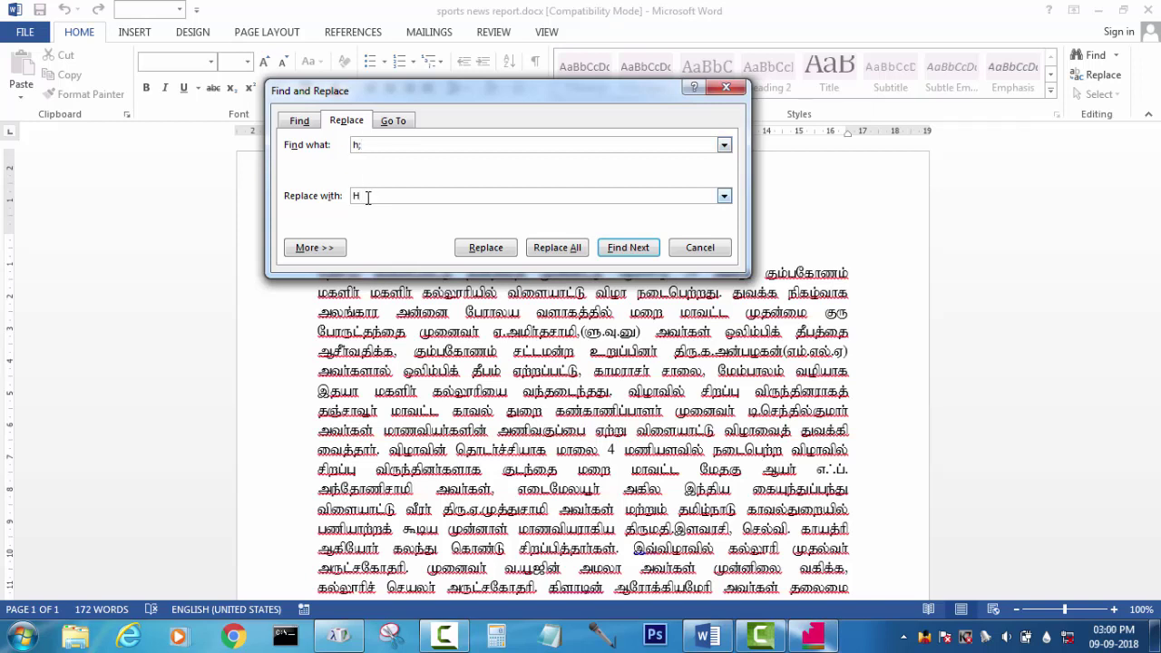
left_click(326, 254)
left_click(326, 306)
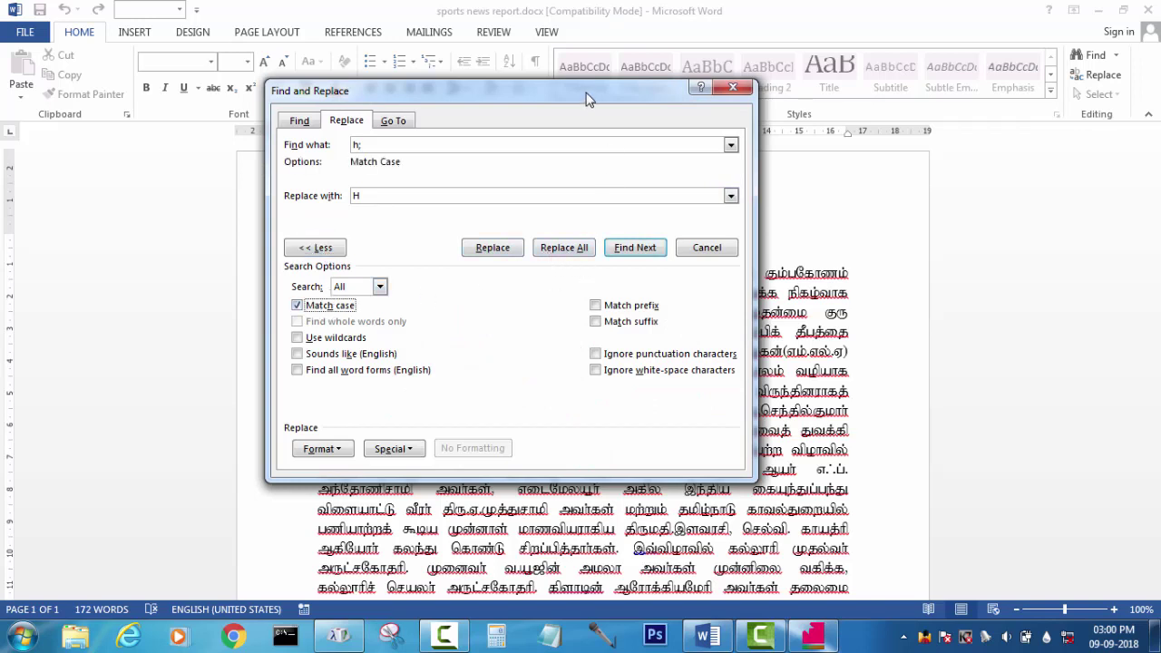
left_click_drag(587, 98, 879, 76)
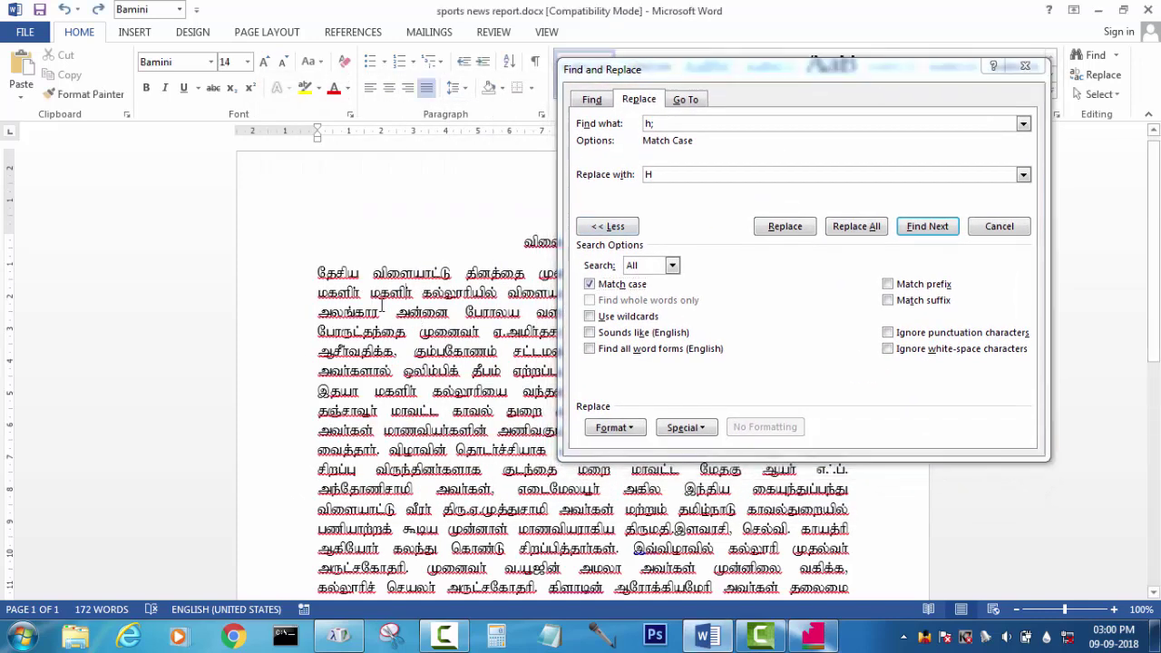
- Change the second மகளிர் in the report's second line to the Calibri (Body) font to expose its underlying characters
left_click_drag(371, 293, 420, 294)
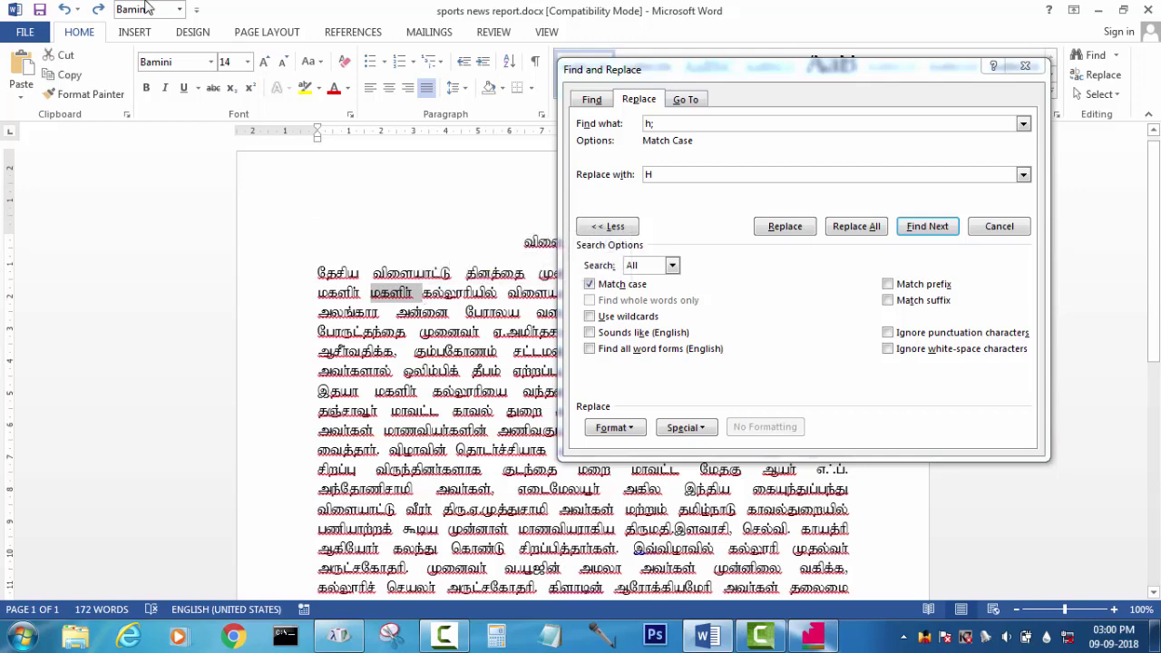
left_click(212, 64)
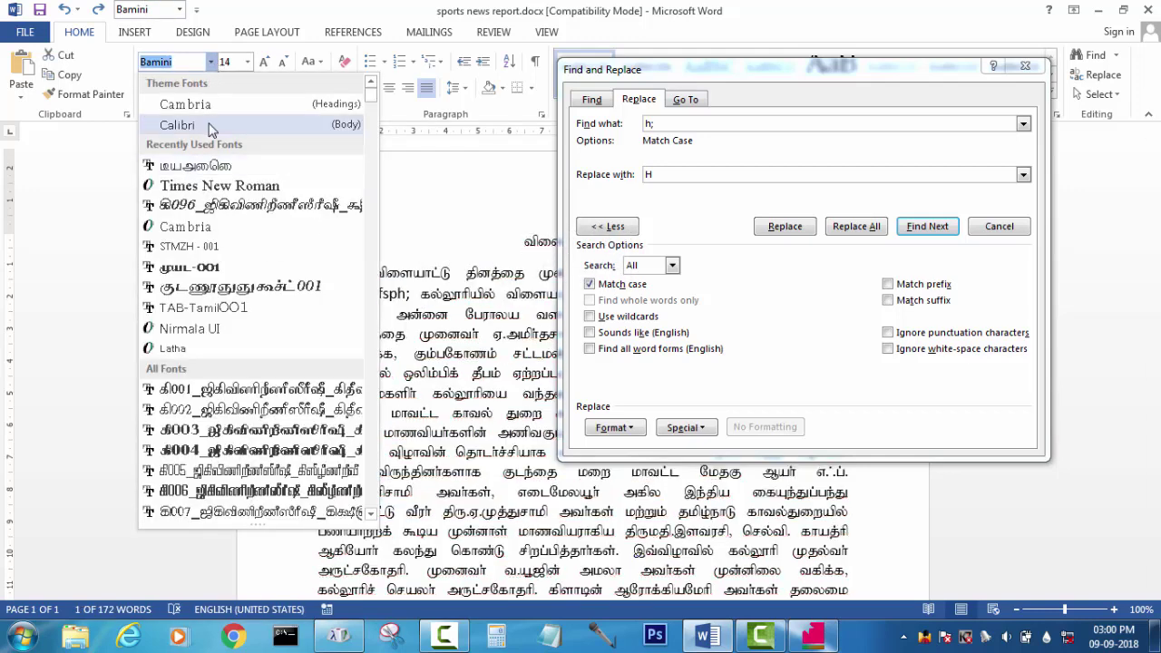
left_click(177, 125)
left_click(382, 302)
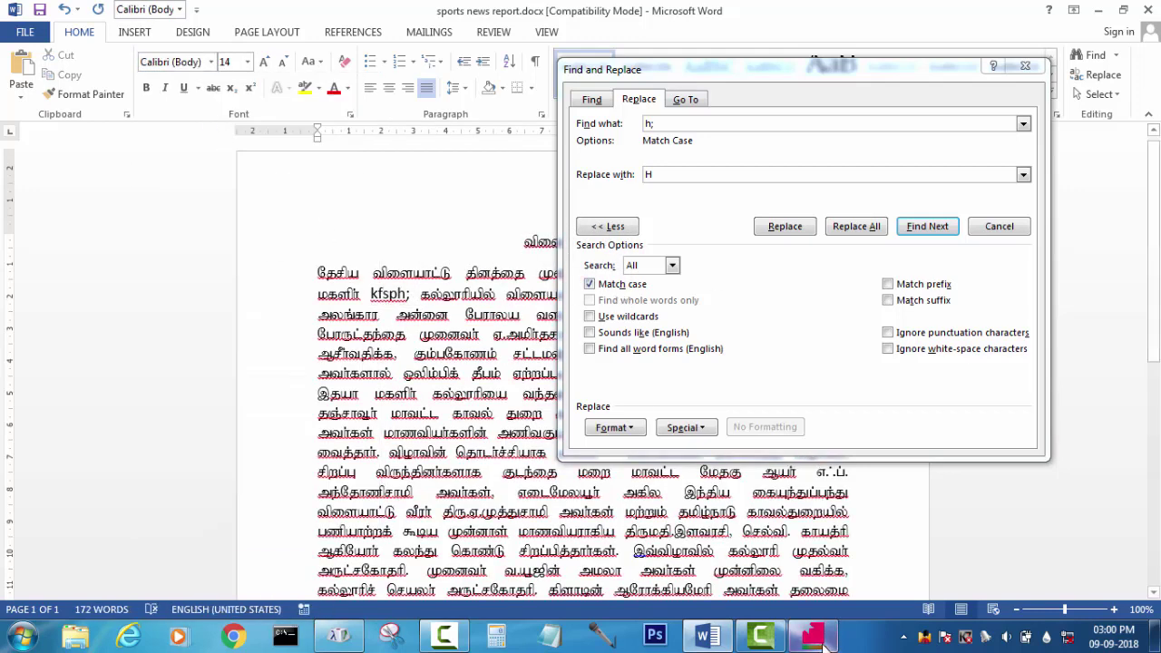
left_click(354, 639)
left_click(354, 639)
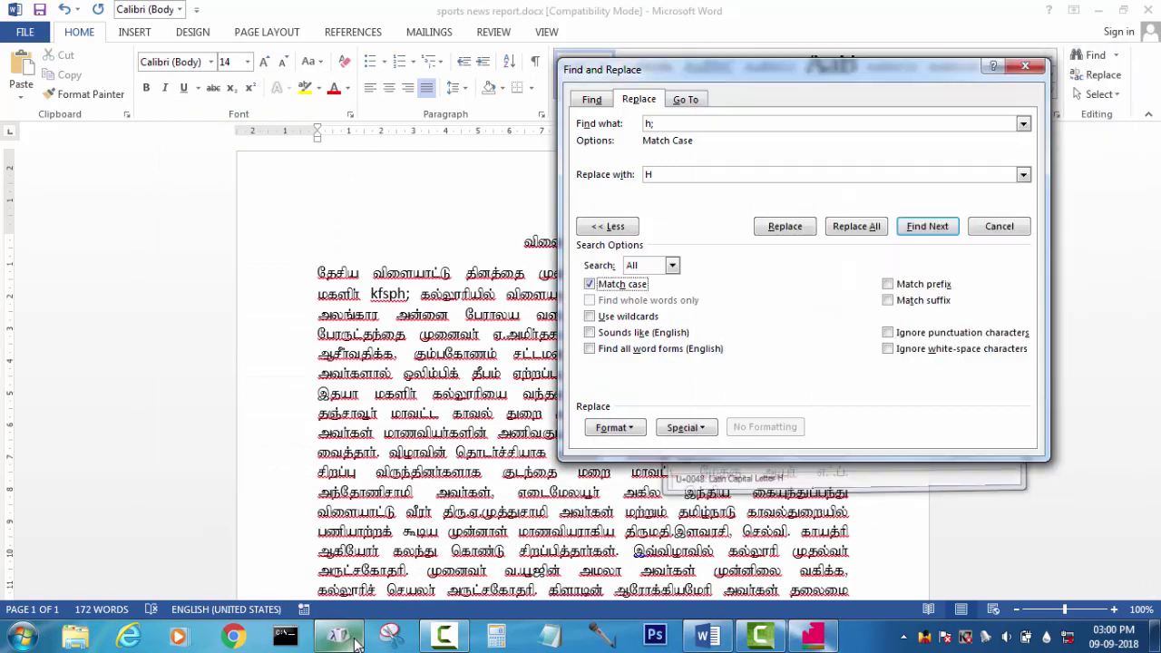
left_click(404, 299)
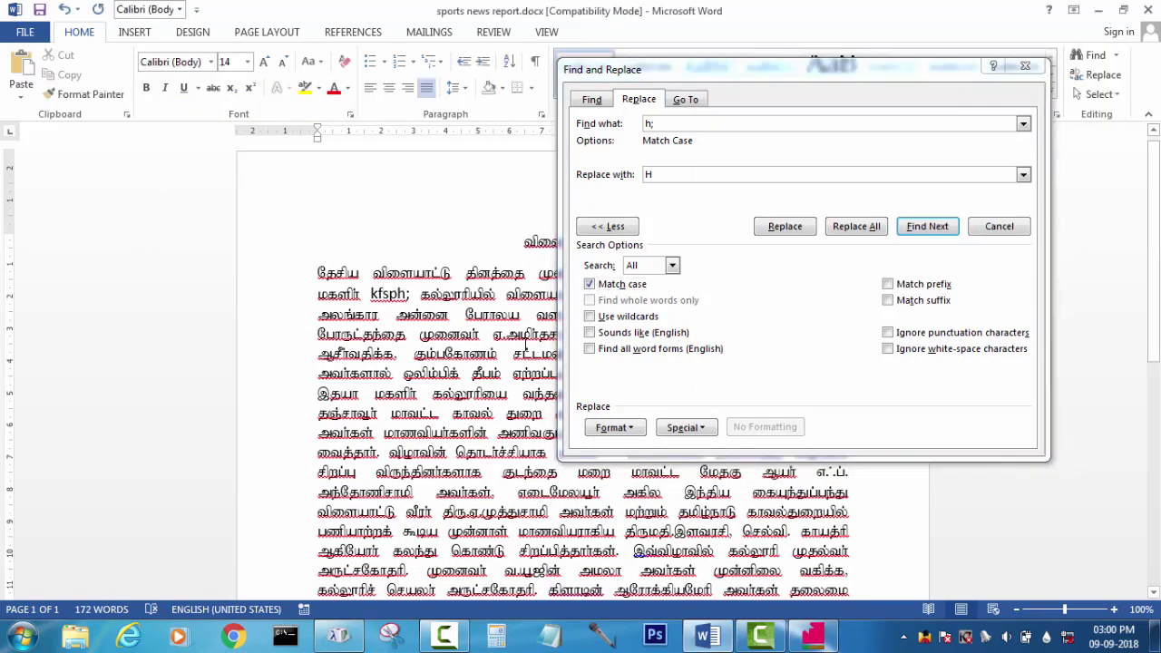
- Set only the "h;" at the end of "kfsph;" back to the Bamini font
double_click(408, 293)
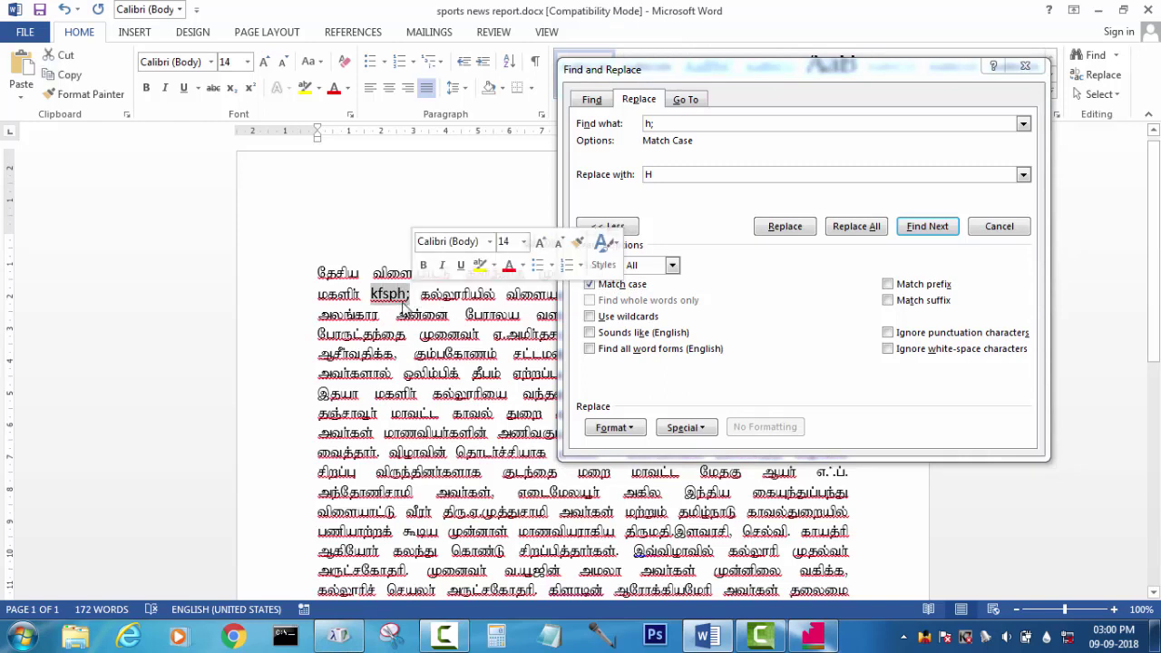
type("kfsbh")
double_click(408, 293)
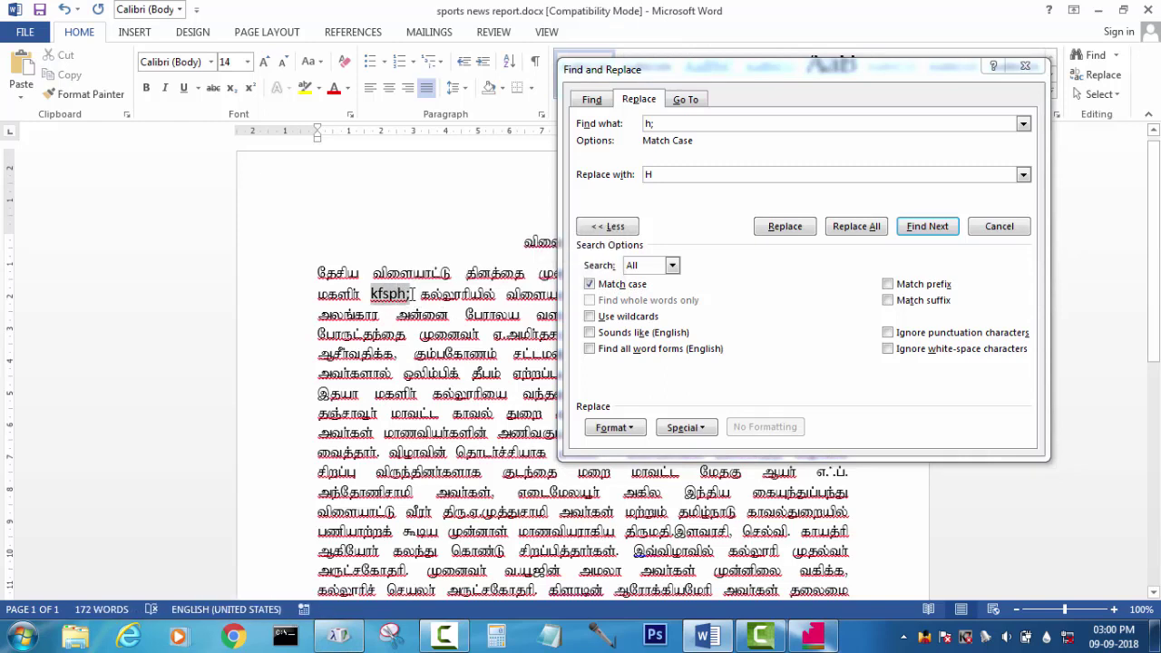
left_click(410, 293)
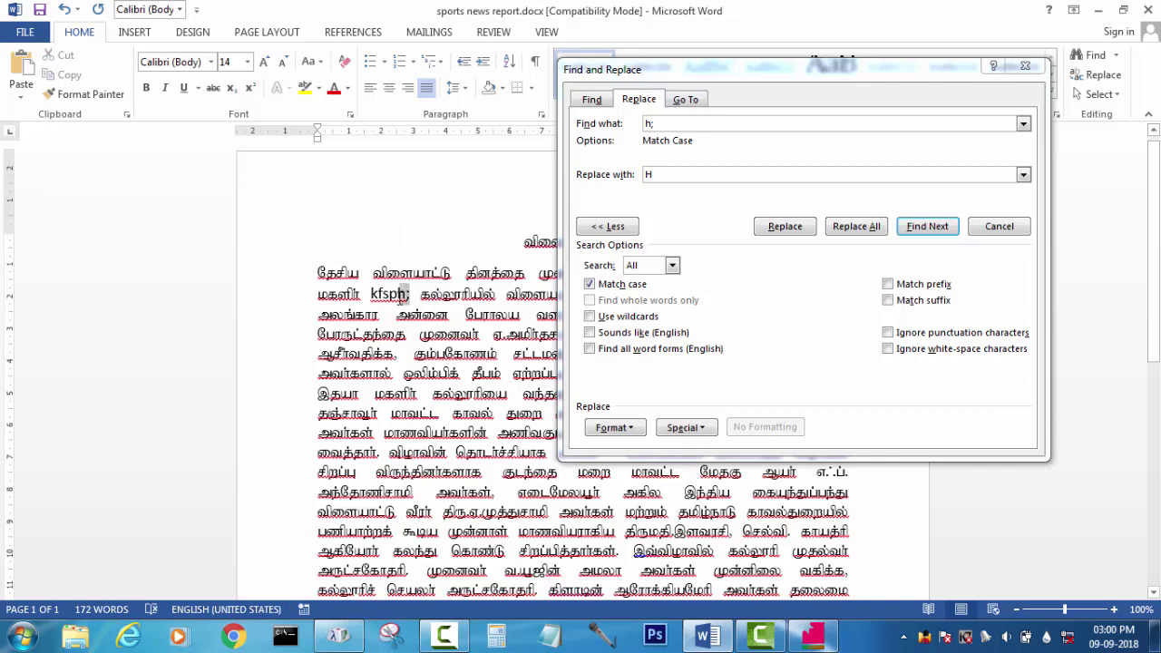
left_click_drag(407, 293, 420, 294)
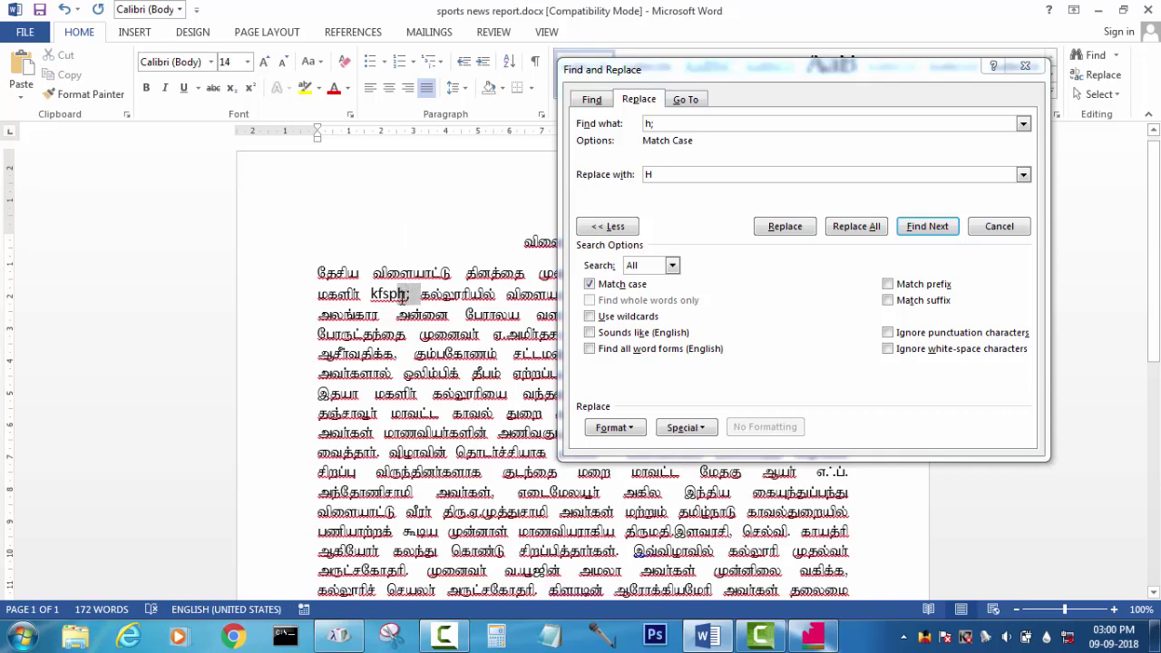
left_click(210, 61)
left_click(195, 166)
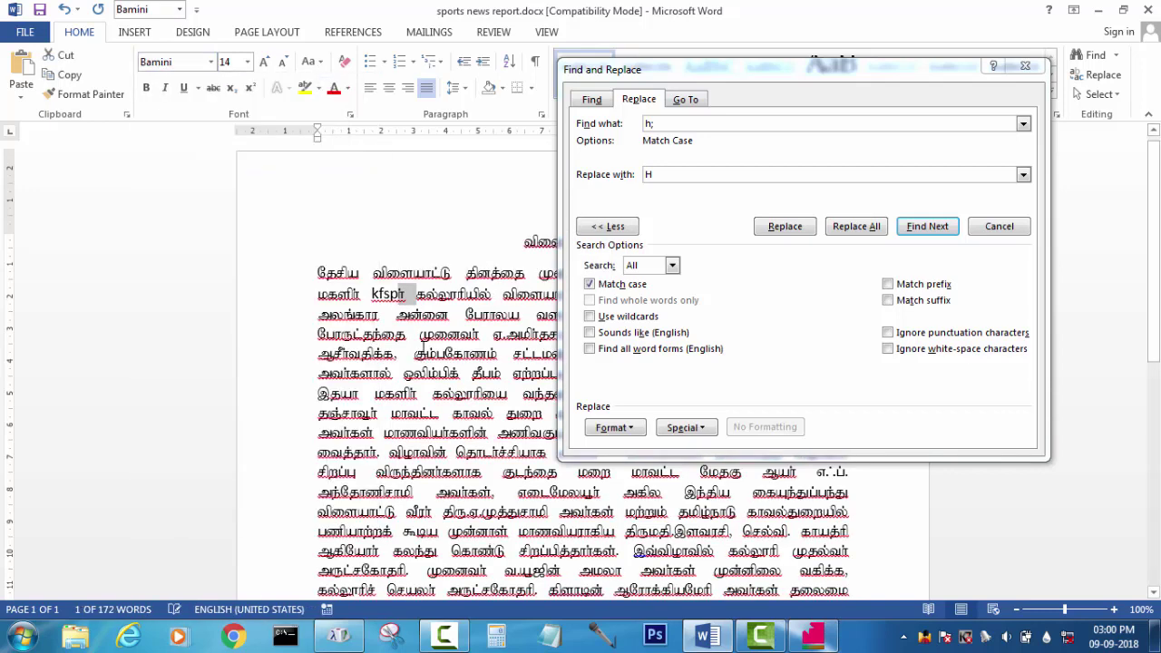
left_click(403, 299)
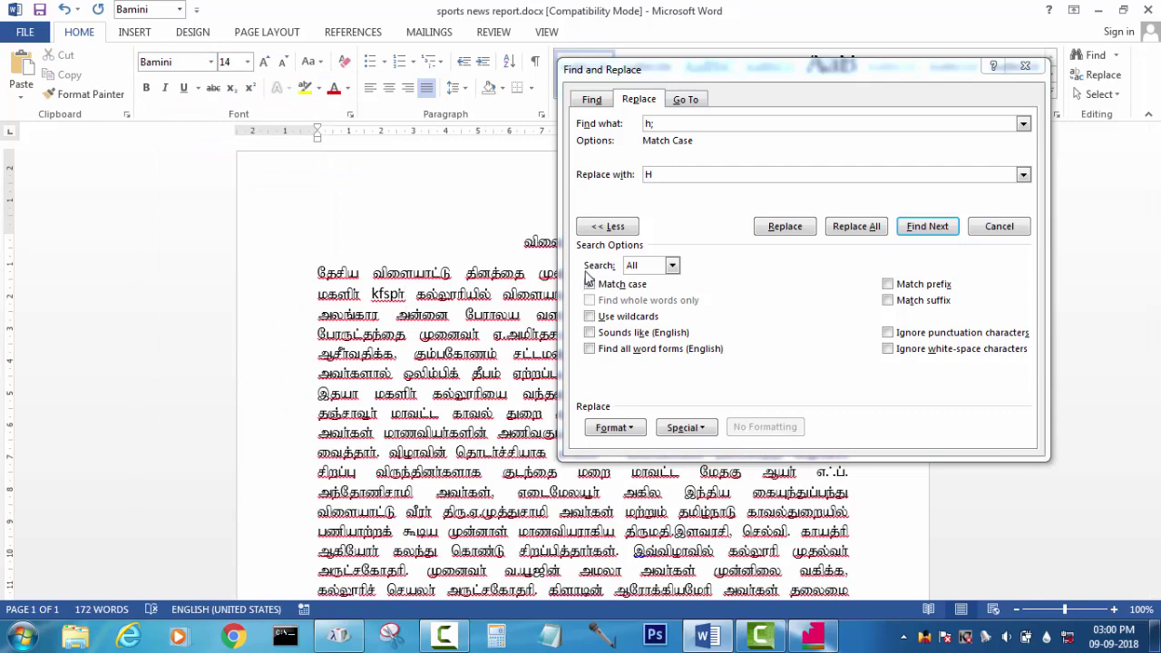
- Replace every "h;" with "H" throughout the report and close Find and Replace
left_click(858, 228)
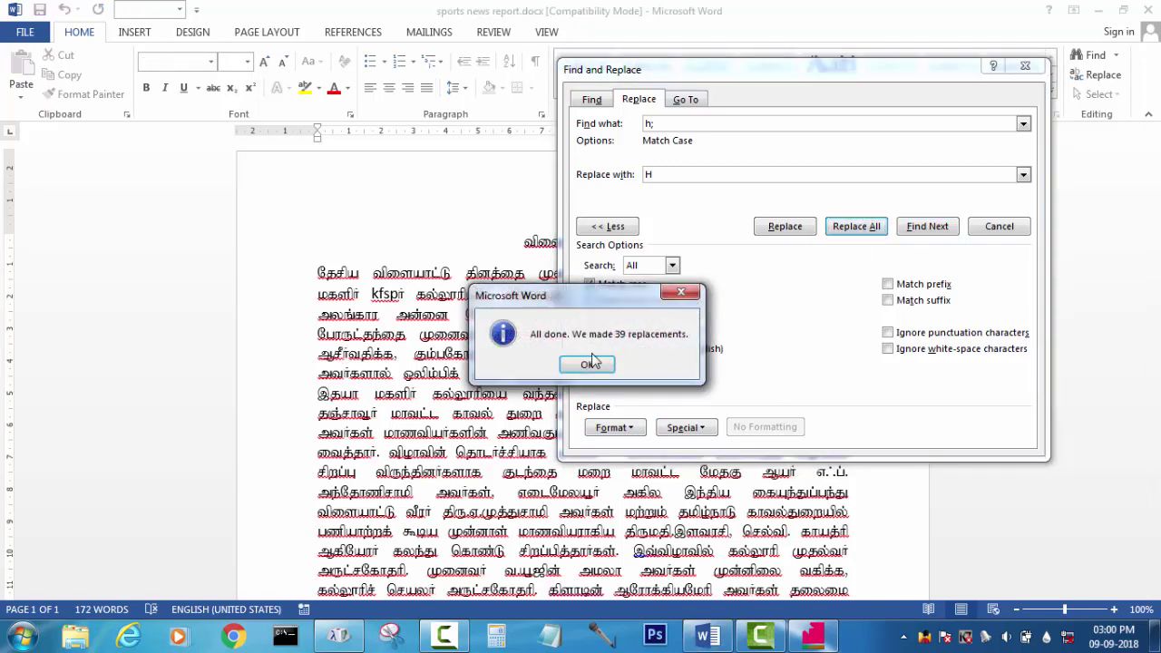
left_click(587, 365)
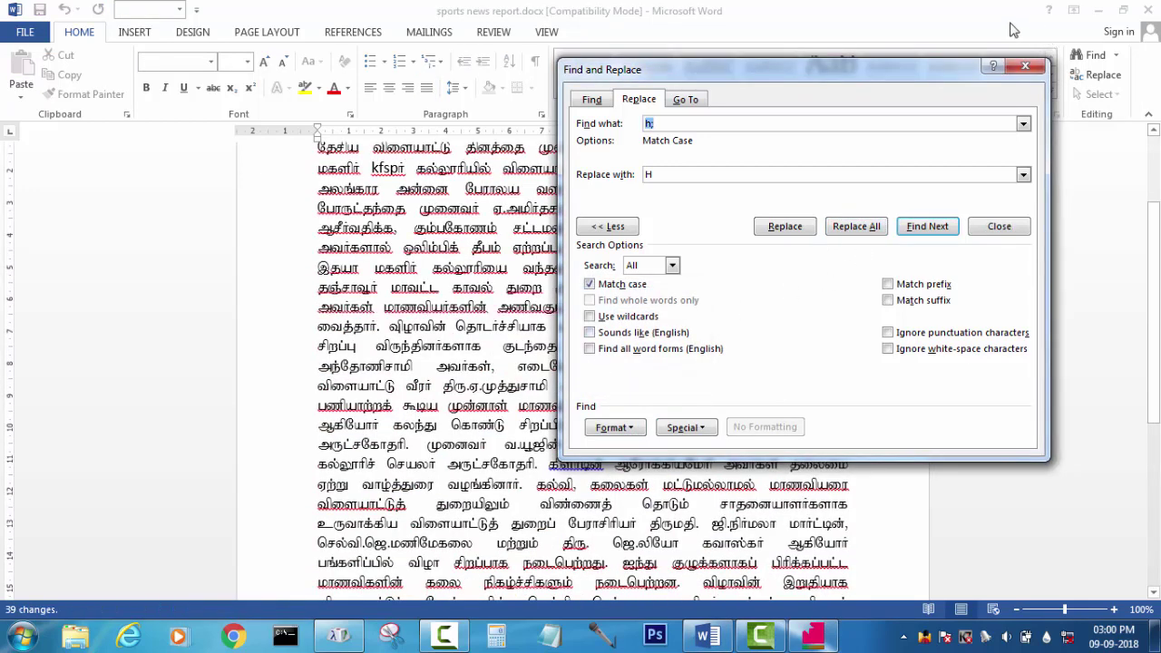
left_click(1024, 68)
scroll(483, 337, "up", 3)
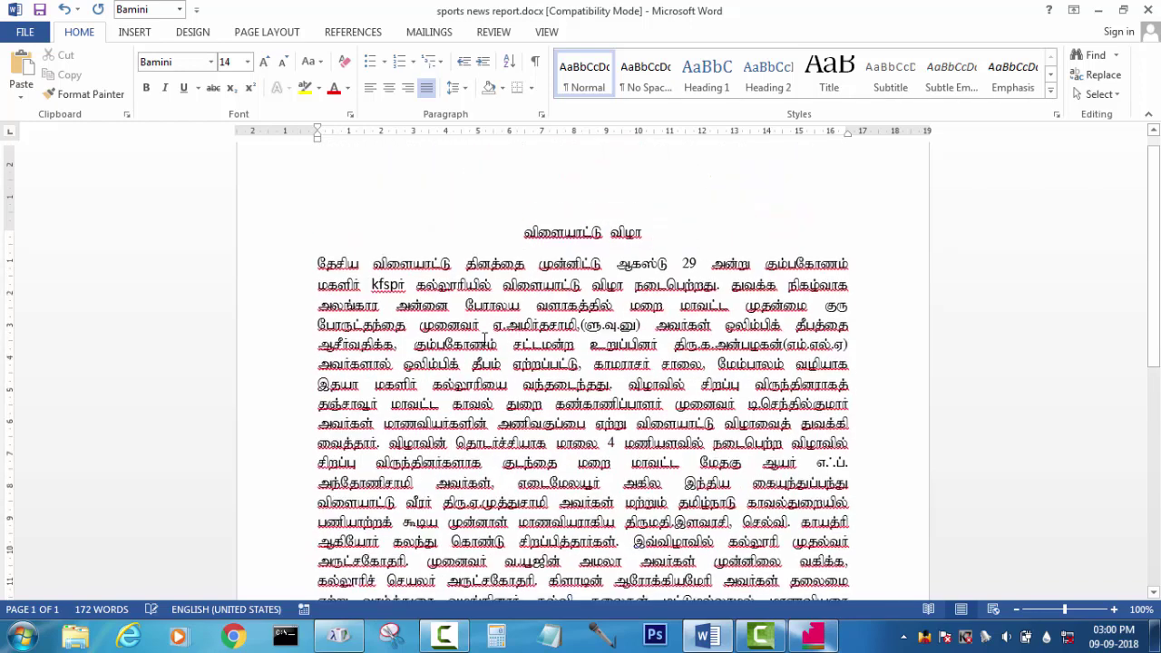
- Copy the whole corrected sports report, from its title to the last line
left_click_drag(501, 230, 738, 345)
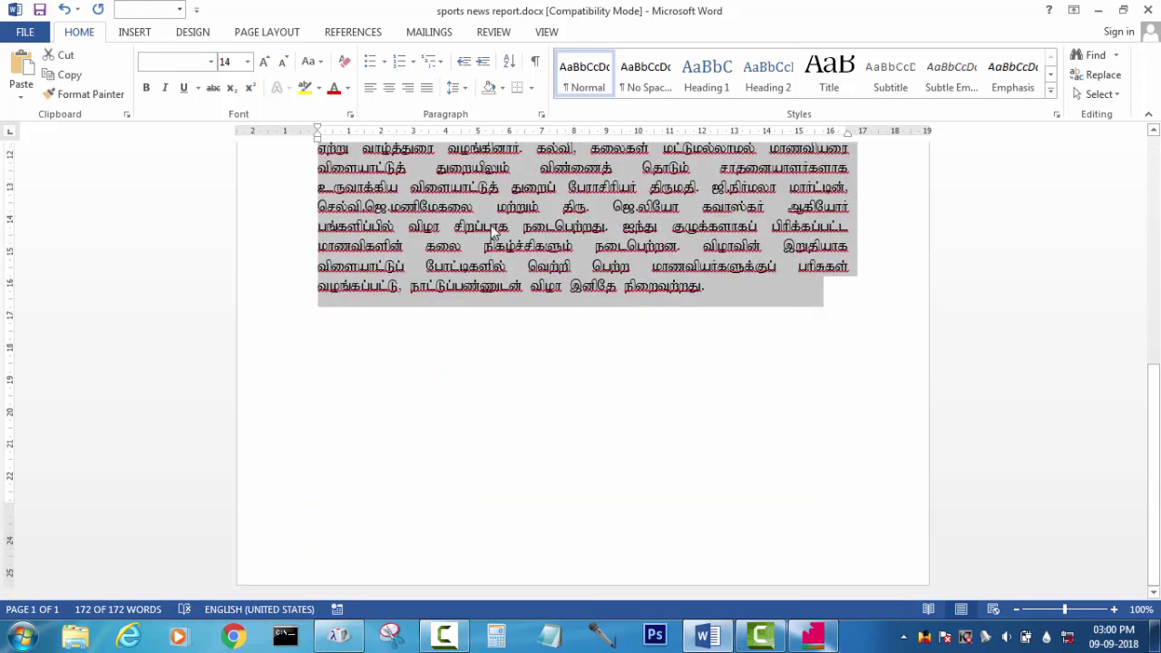
right_click(489, 225)
left_click(531, 256)
- Switch to NHM Converter, overwrite its old text with the copied report and convert it to STMZH
left_click(812, 635)
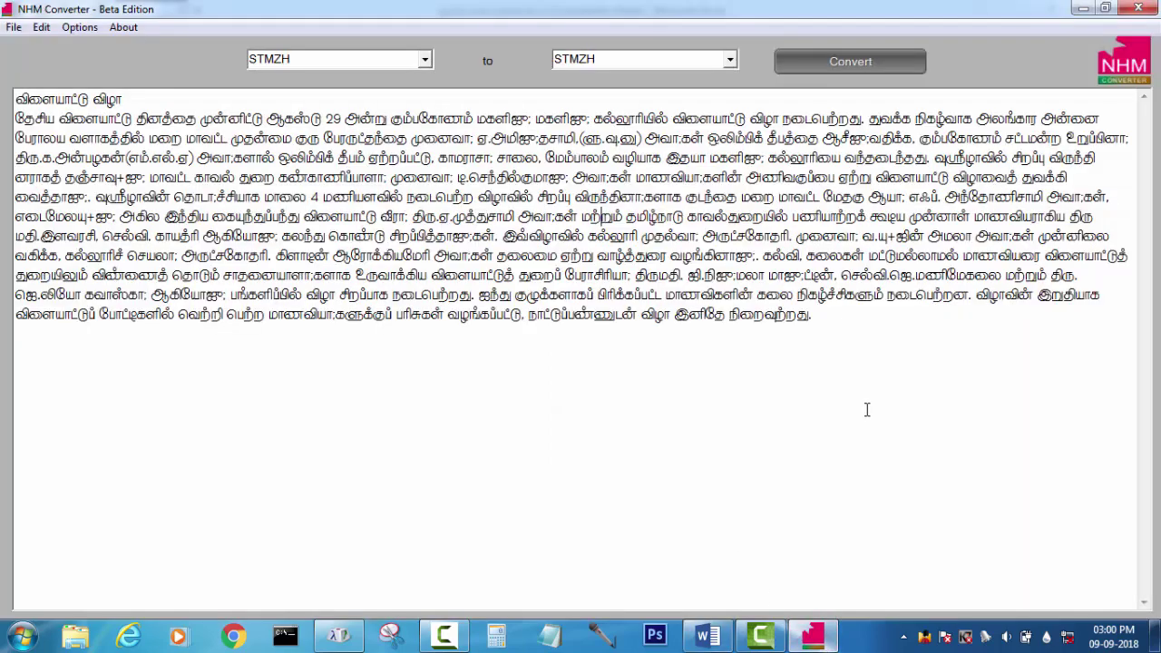
left_click_drag(845, 325, 2, 36)
right_click(170, 136)
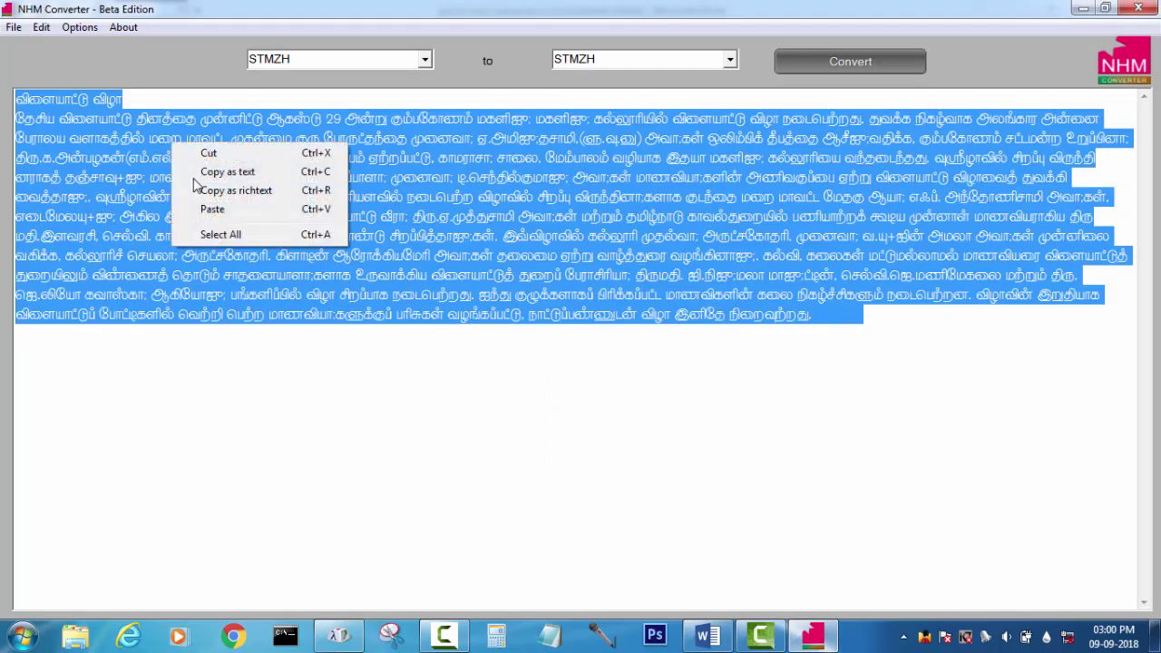
left_click(206, 210)
left_click(850, 61)
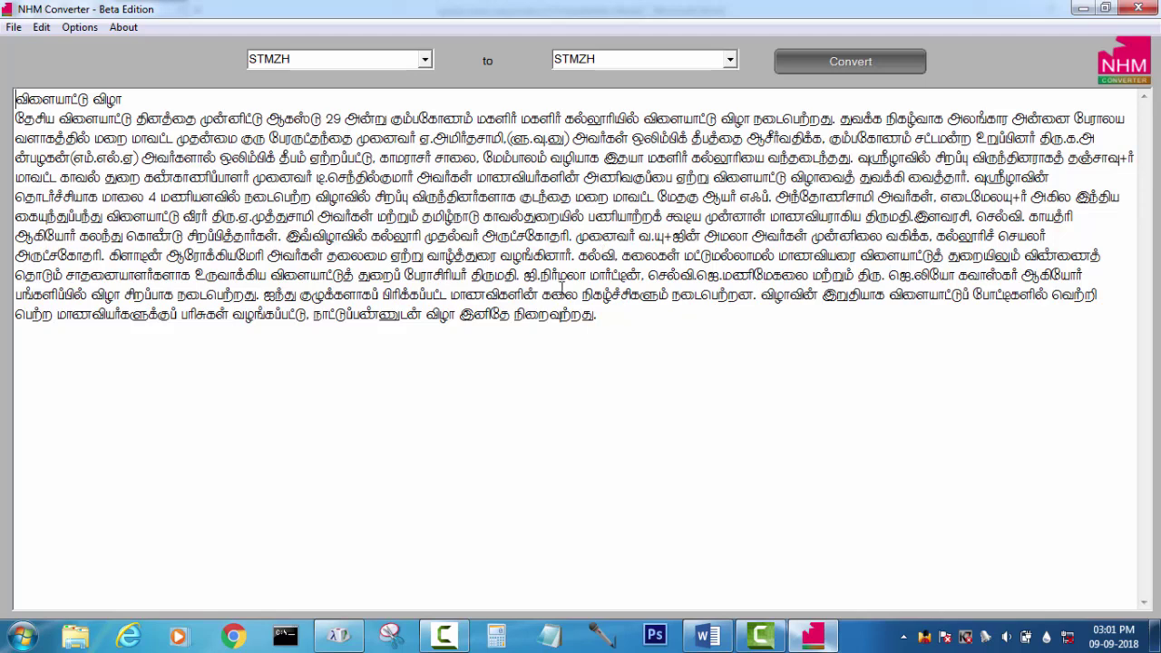
- Return to the report in Word and look through its text from the last line up to the title
left_click(1082, 11)
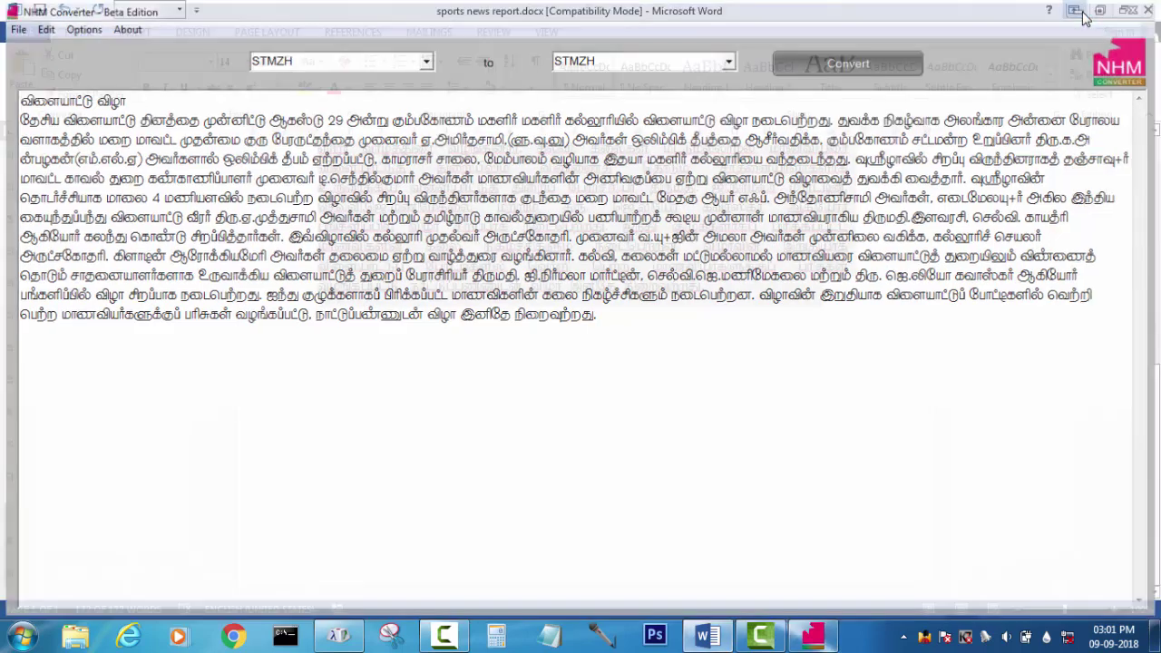
left_click(618, 274)
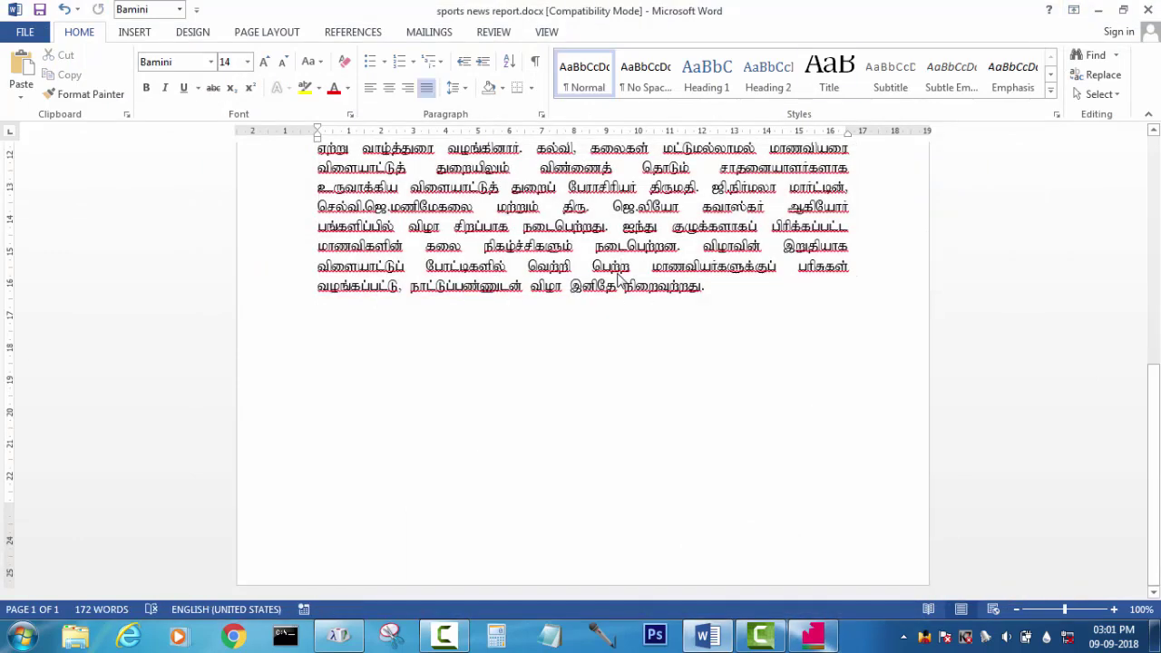
scroll(618, 274, "up", 3)
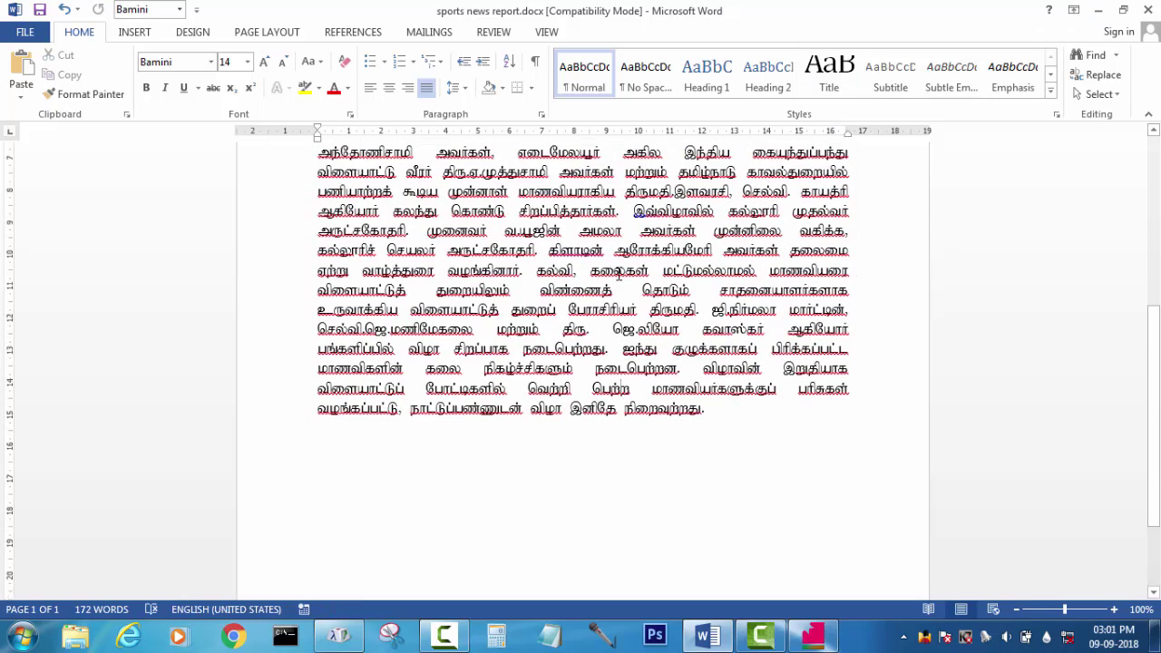
scroll(618, 274, "up", 3)
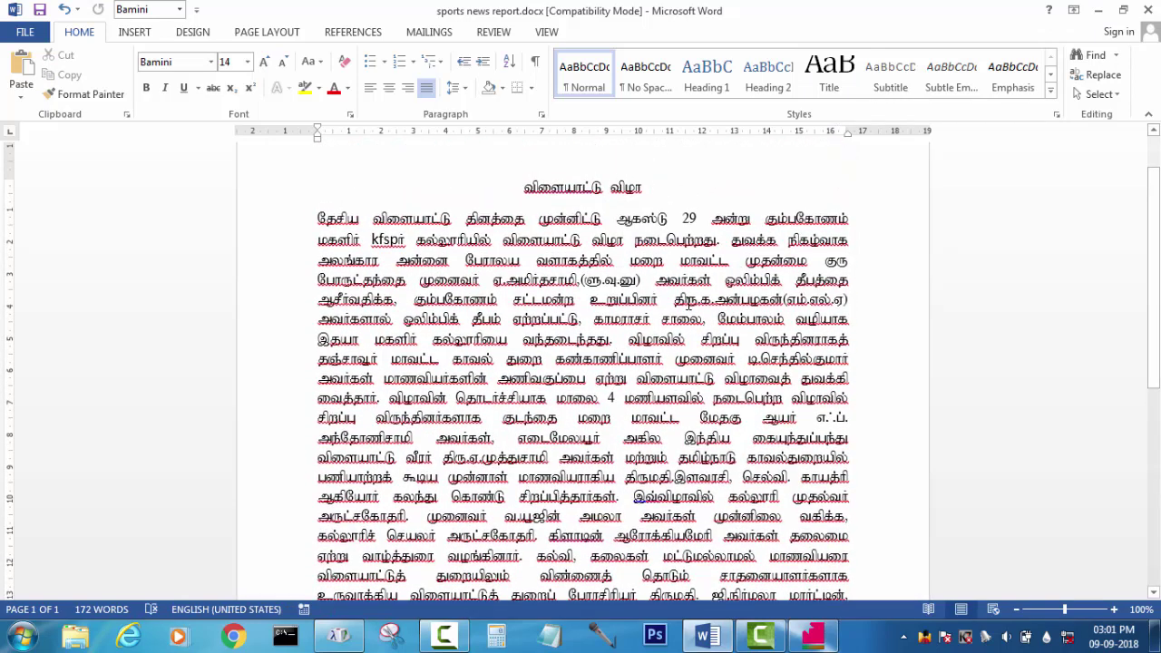
left_click_drag(647, 377, 653, 304)
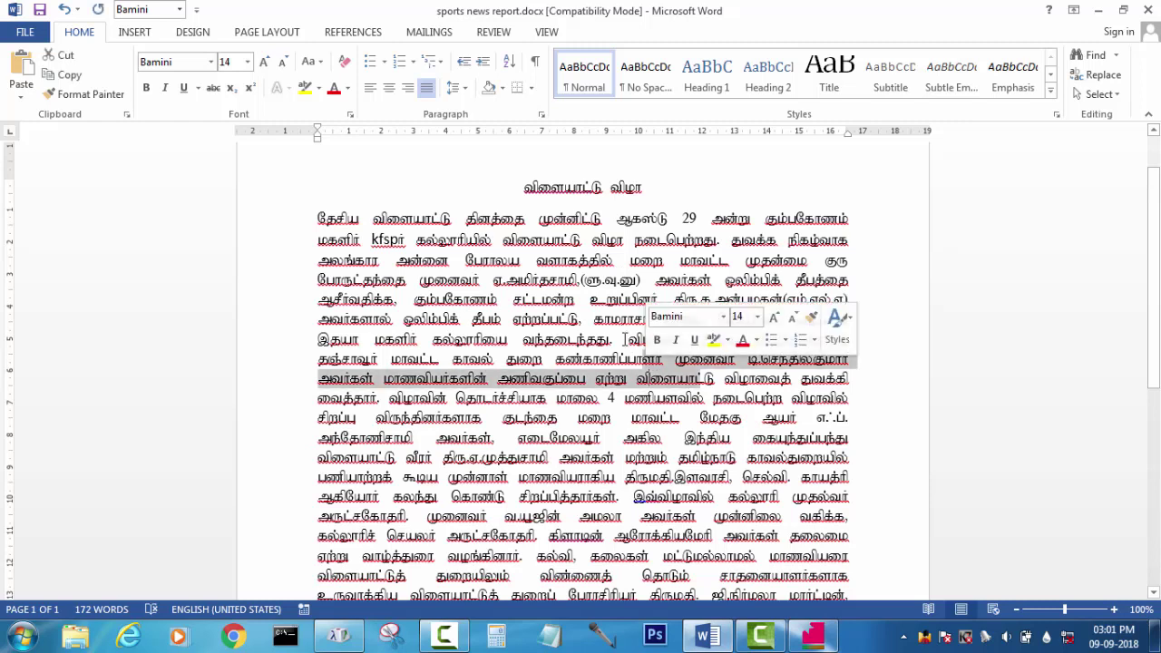
- Enlarge the opening letter வி of the word விழாவில், in the special guest sentence, to 72 pt
left_click(635, 340)
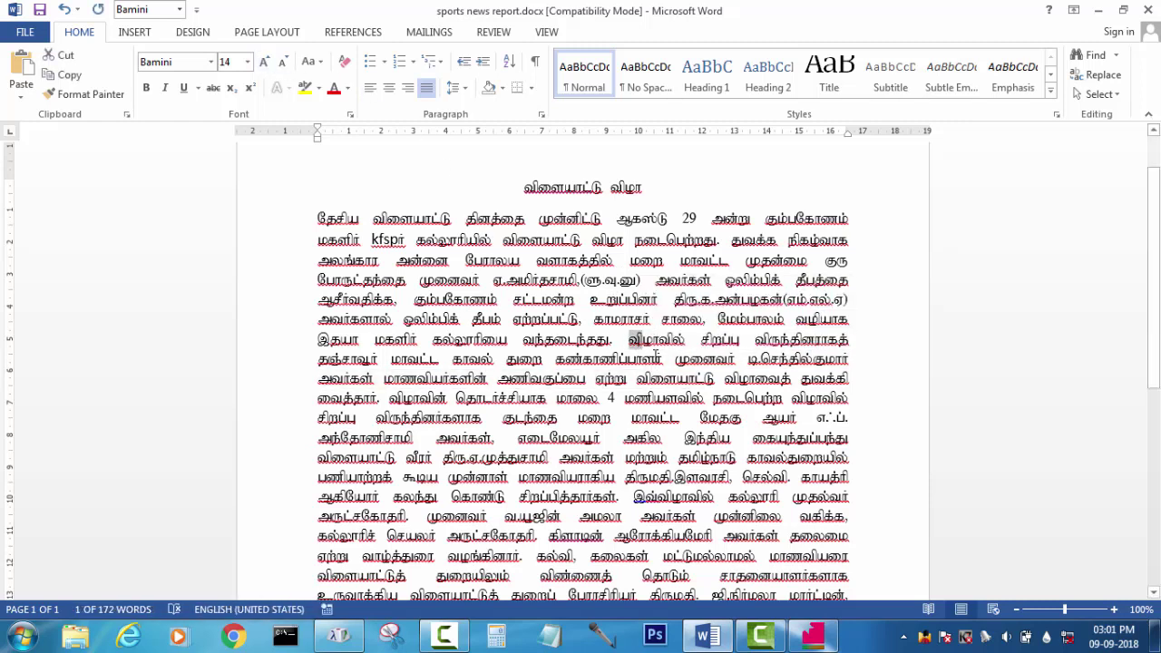
left_click(247, 61)
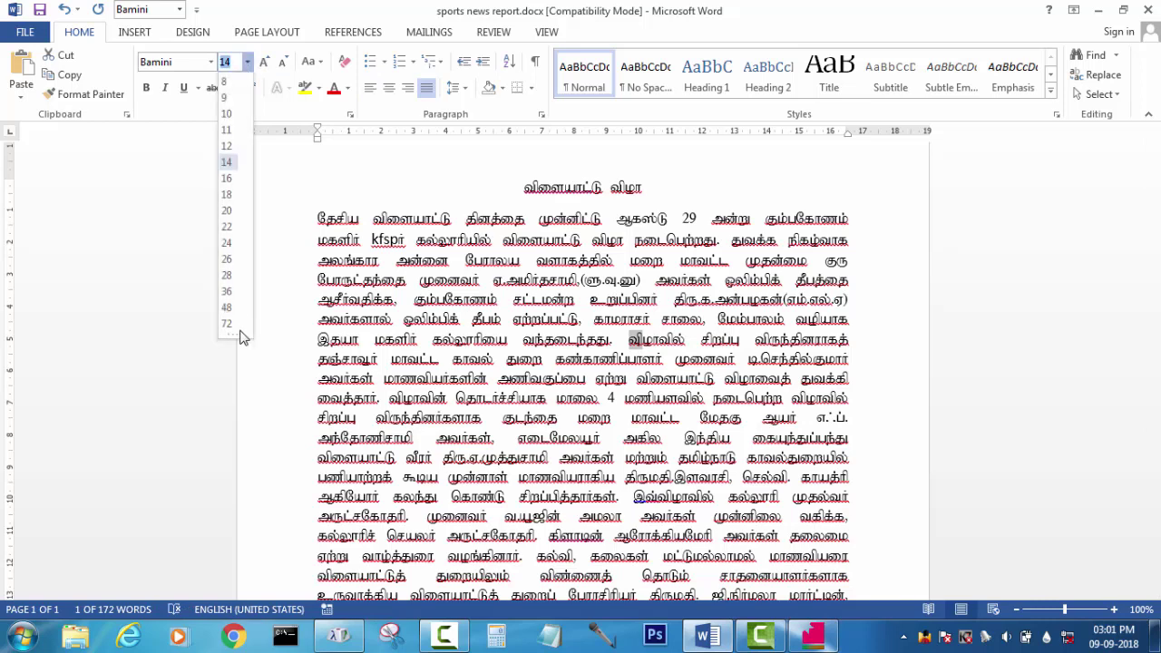
left_click(234, 335)
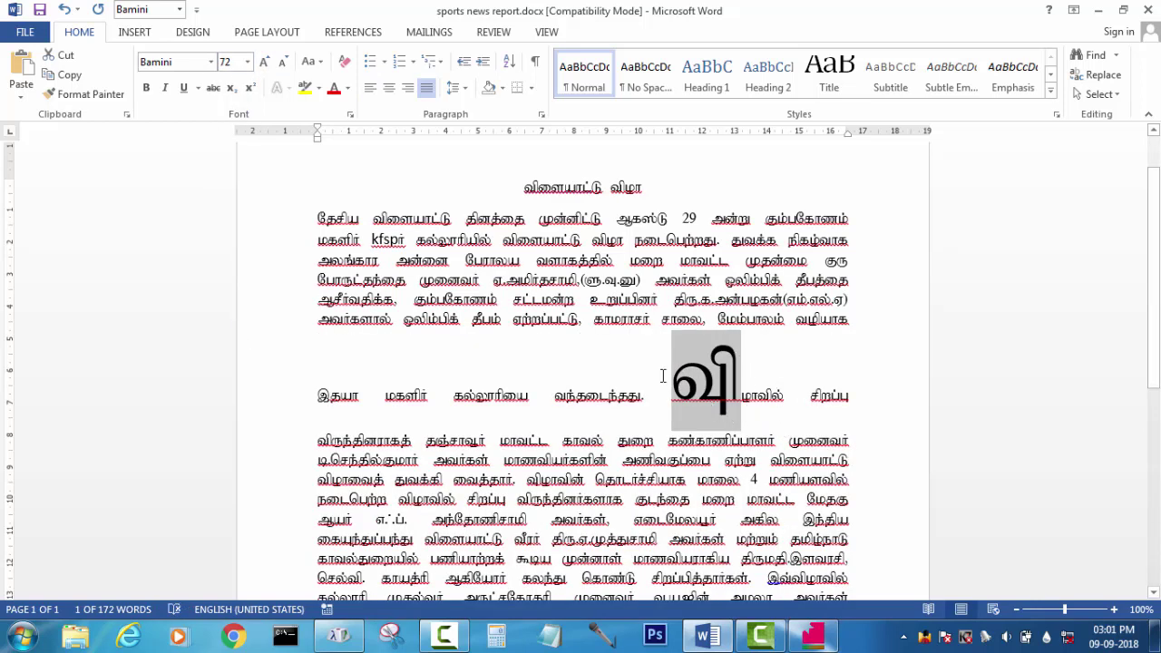
- Select the enlarged letter வி and open Find and Replace with its code "Tp" as the search text
left_click(765, 408)
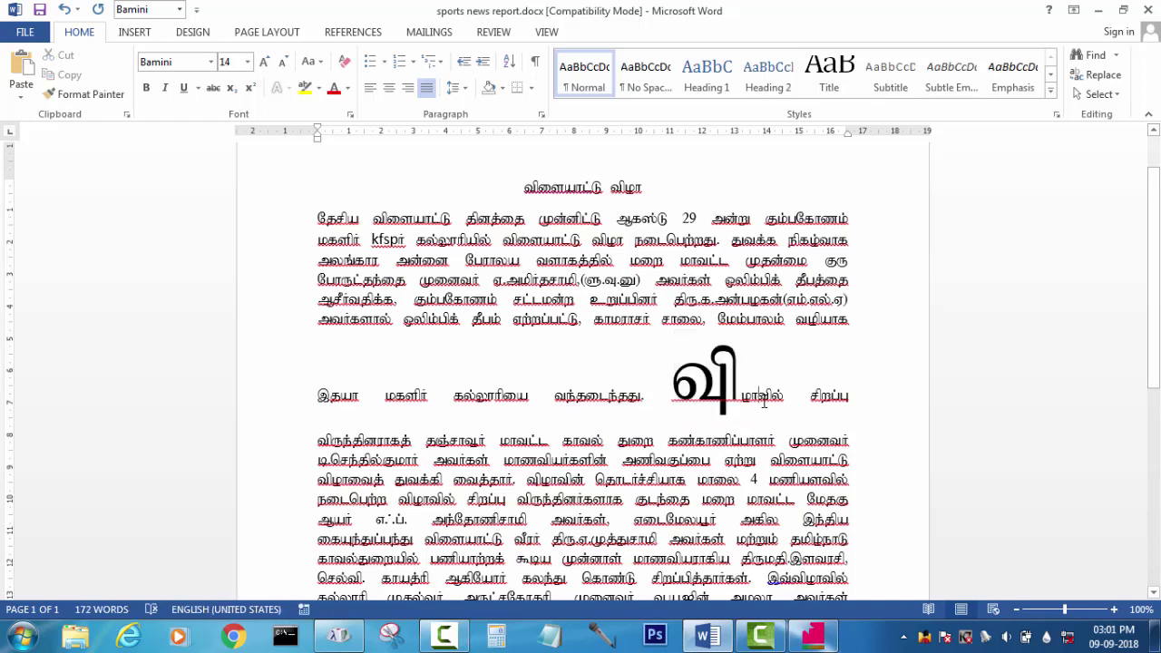
key("shift+Right")
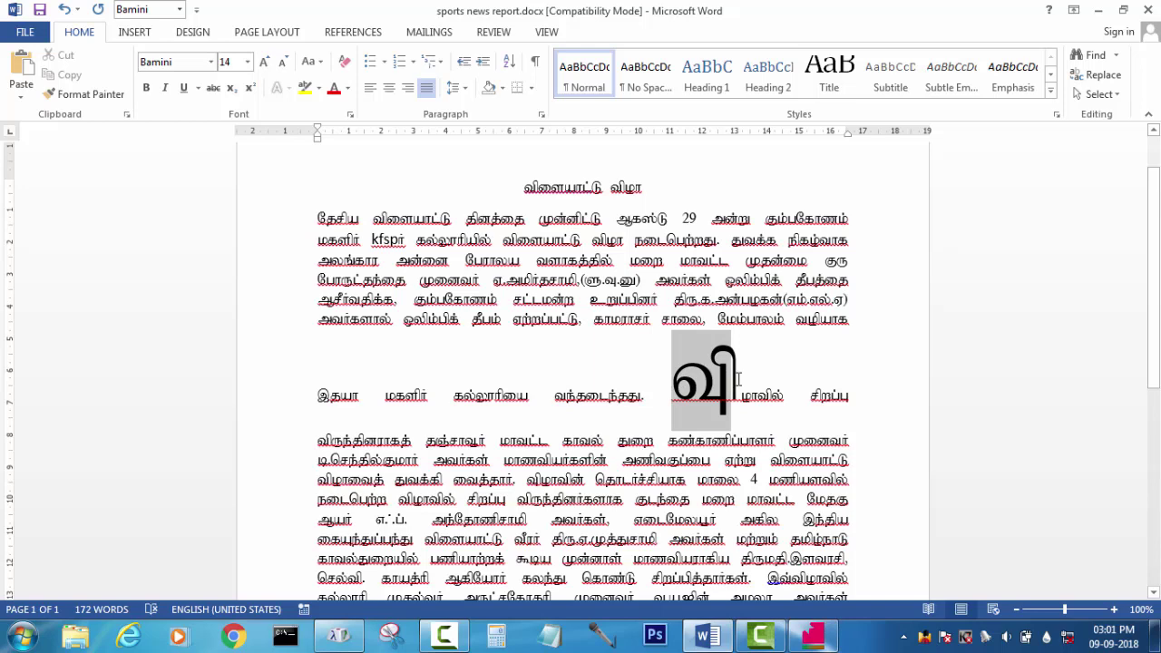
key("shift+Right")
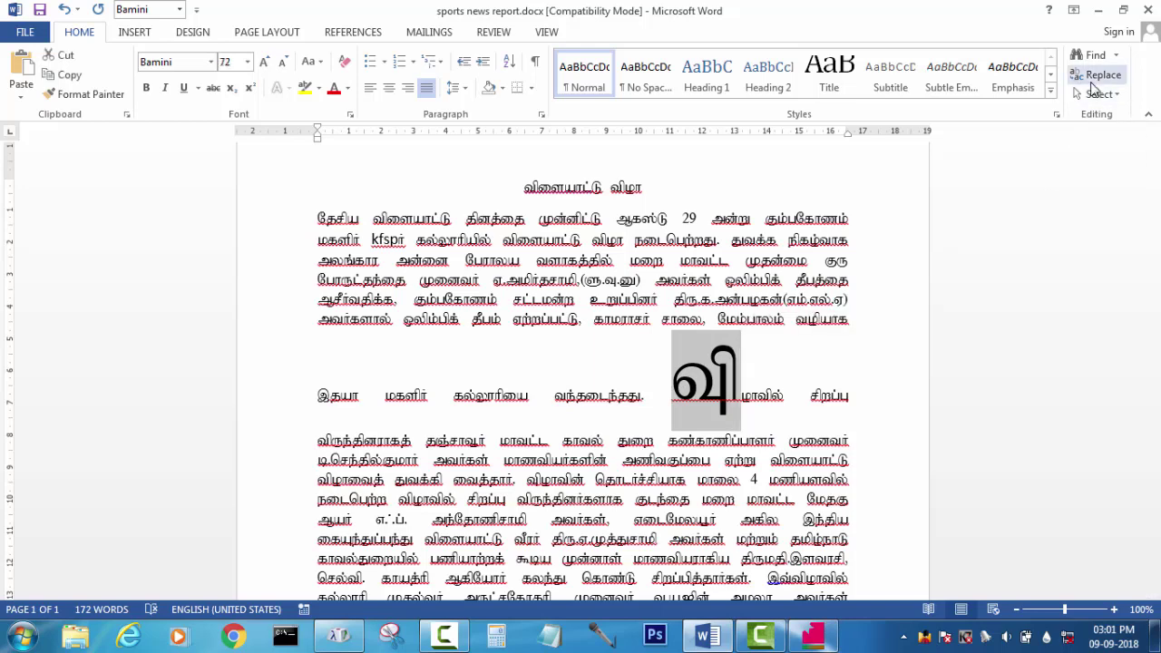
left_click(1094, 78)
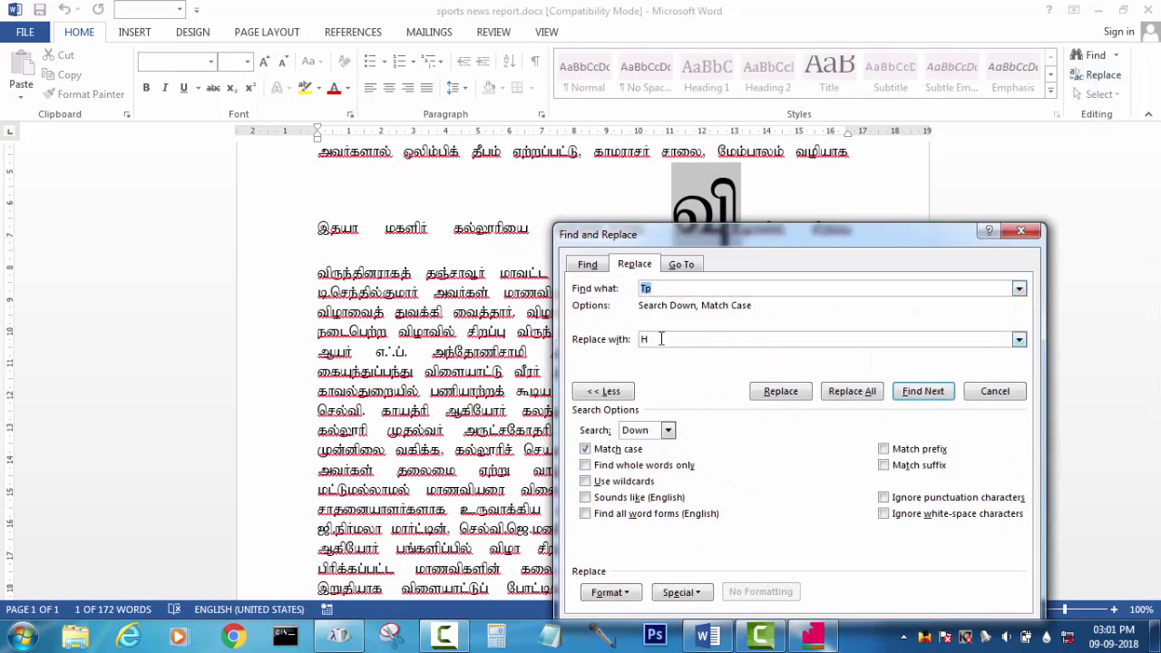
- Switch to Character Map and examine the Bamini characters one by one, looking for the separate parts that compose வி
left_click(338, 635)
left_click_drag(760, 56, 136, 34)
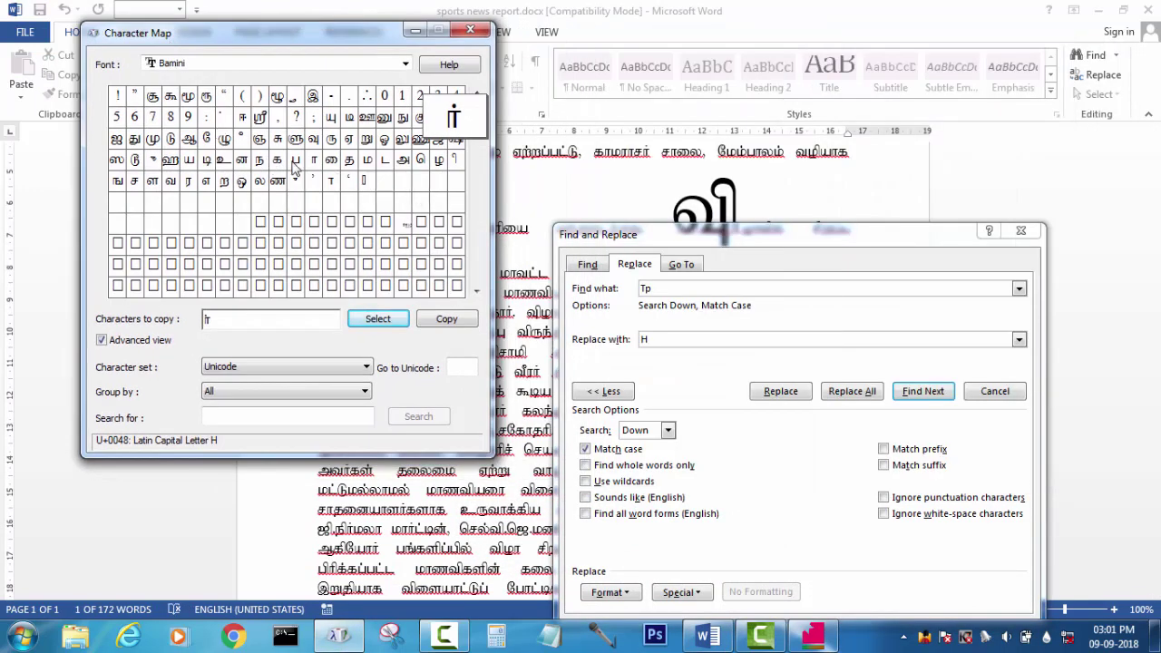
left_click(240, 160)
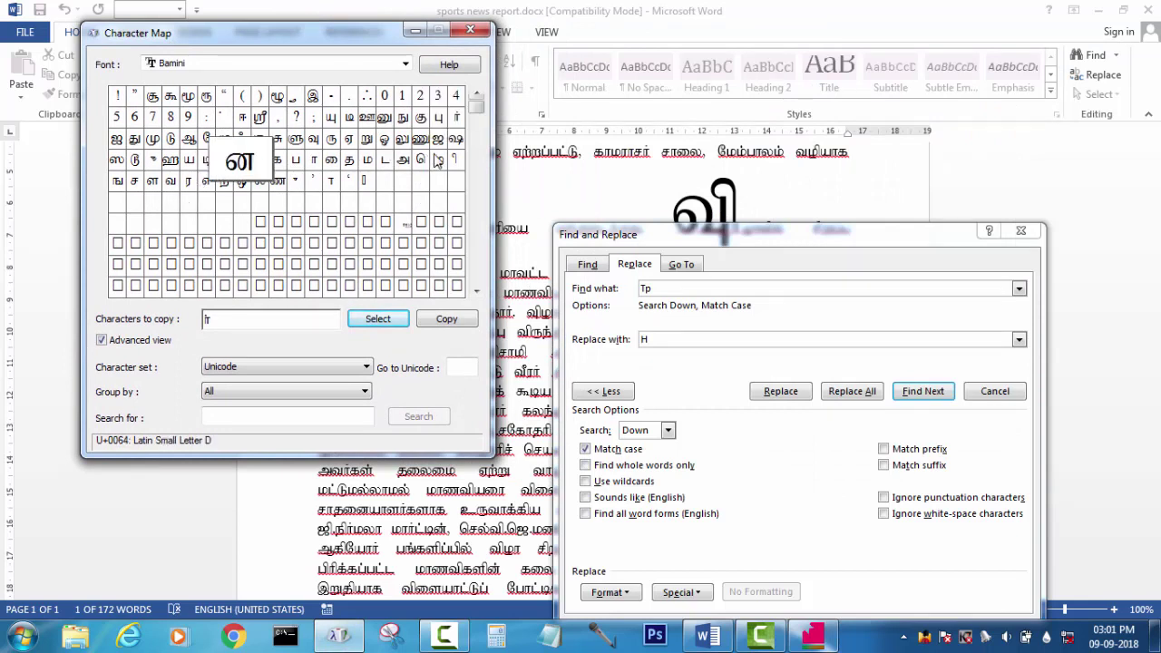
left_click(385, 161)
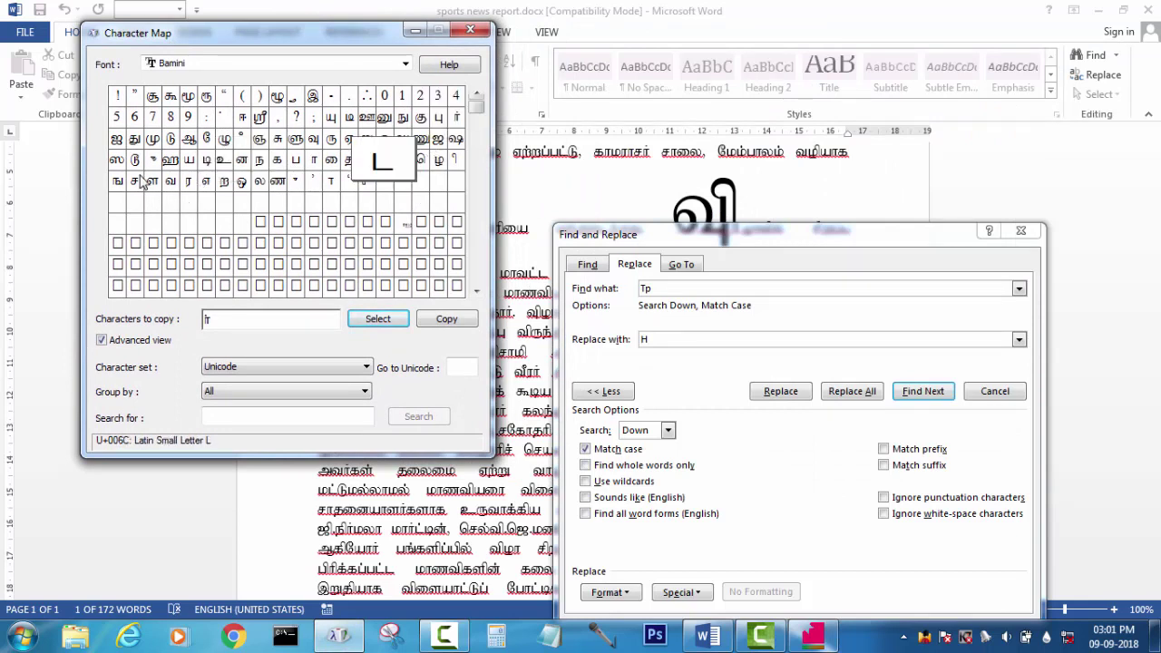
left_click(224, 180)
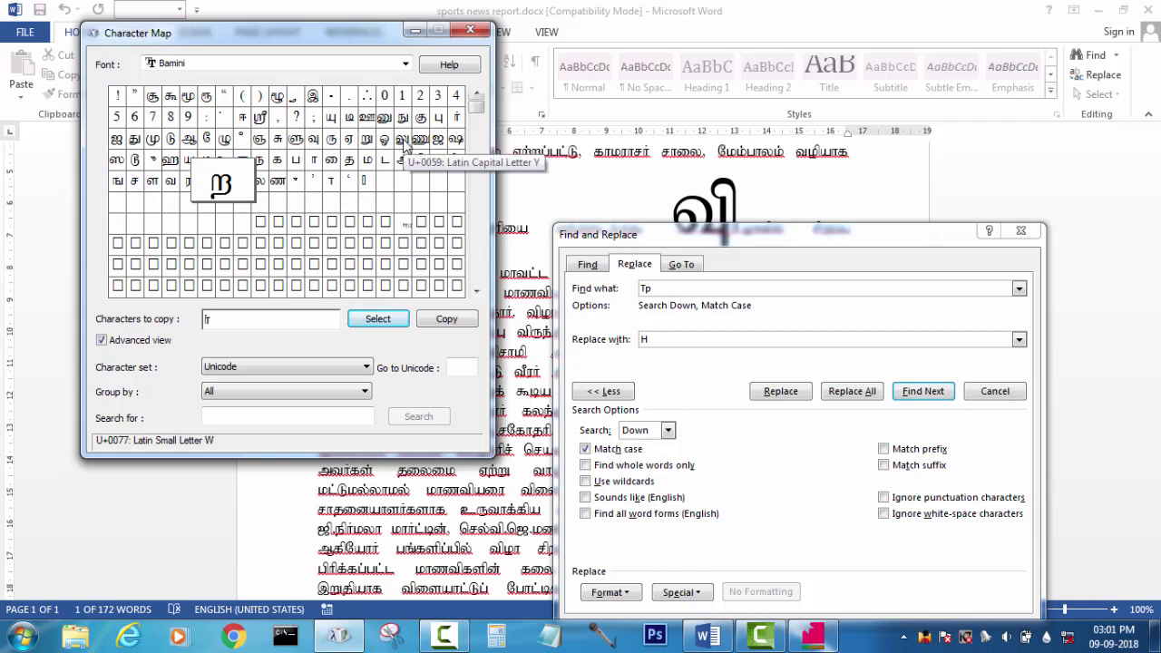
left_click(118, 141)
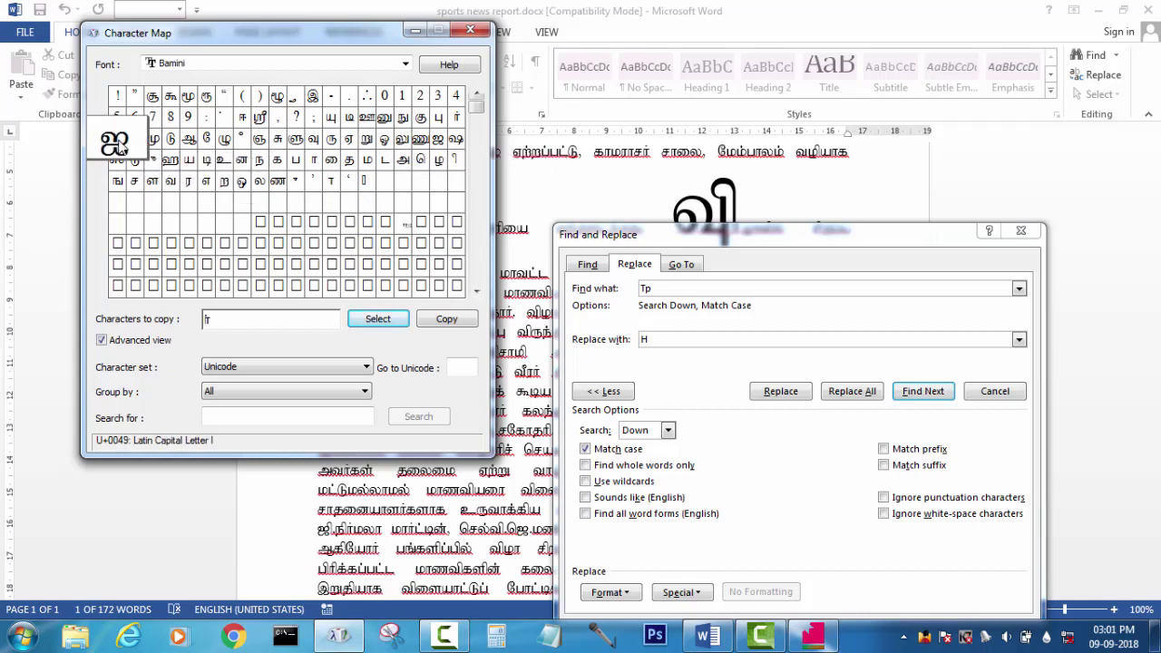
key("Right")
key("Right")
key("Right")
key("Right")
key("Right")
key("Right")
key("Right")
key("Right")
key("Right")
key("Right")
key("Right")
key("Right")
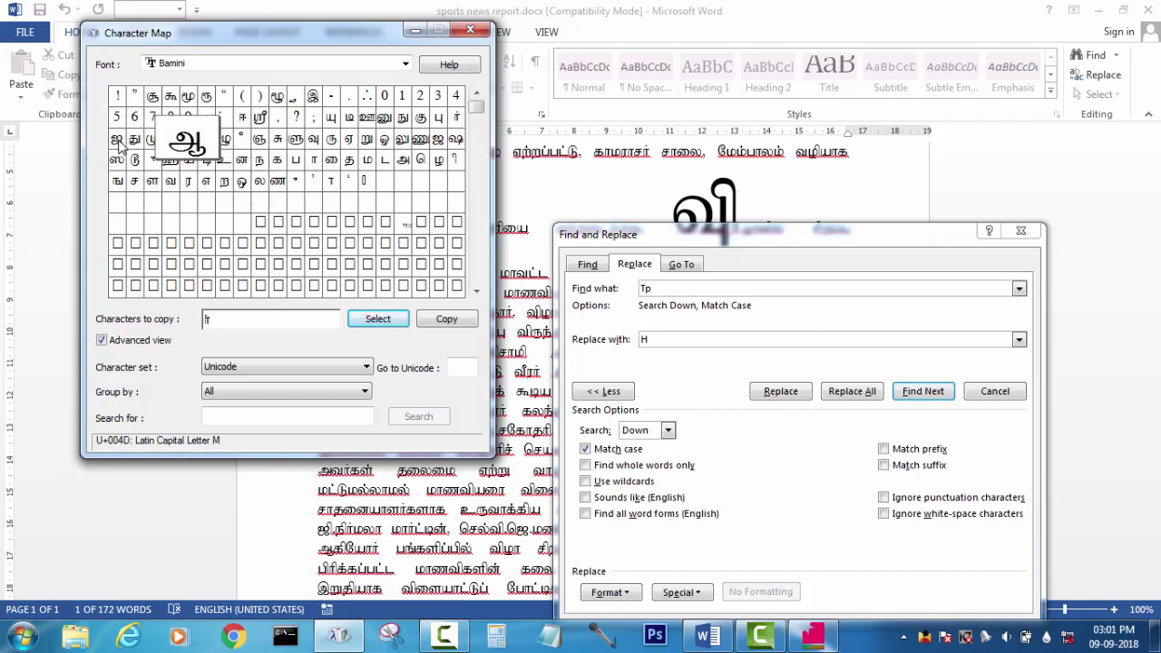
key("Left")
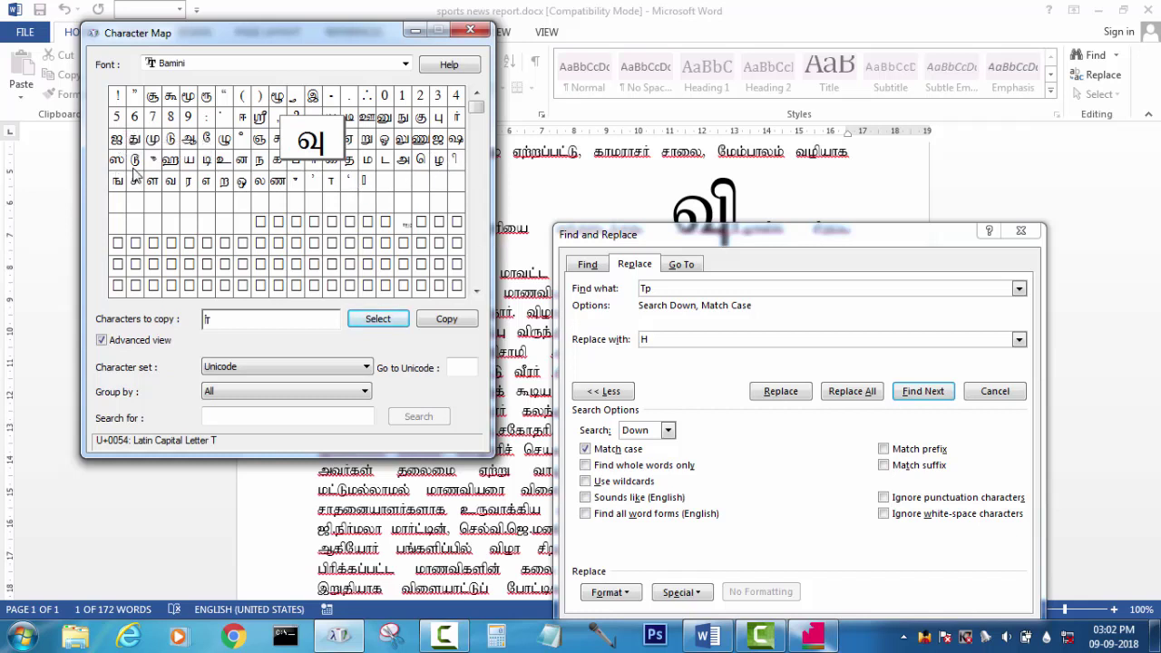
left_click(128, 163)
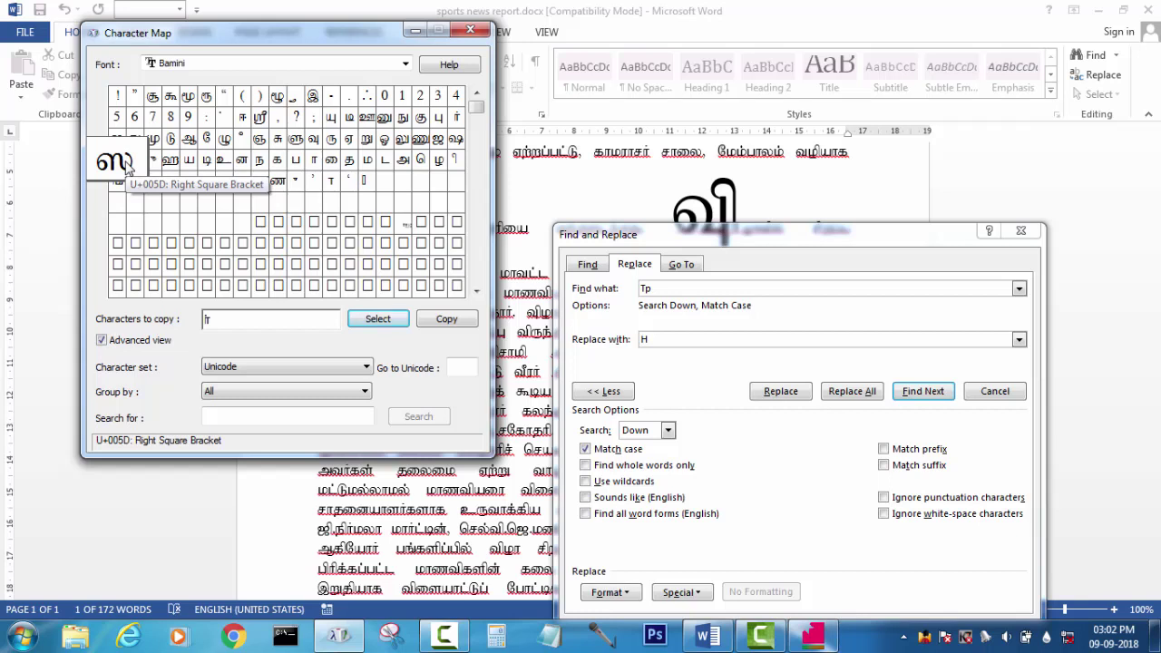
key("Right")
key("Right")
key("Right")
key("Right")
key("Right")
key("Right")
key("Right")
key("Right")
key("Right")
key("Right")
key("Right")
key("Right")
key("Right")
key("Right")
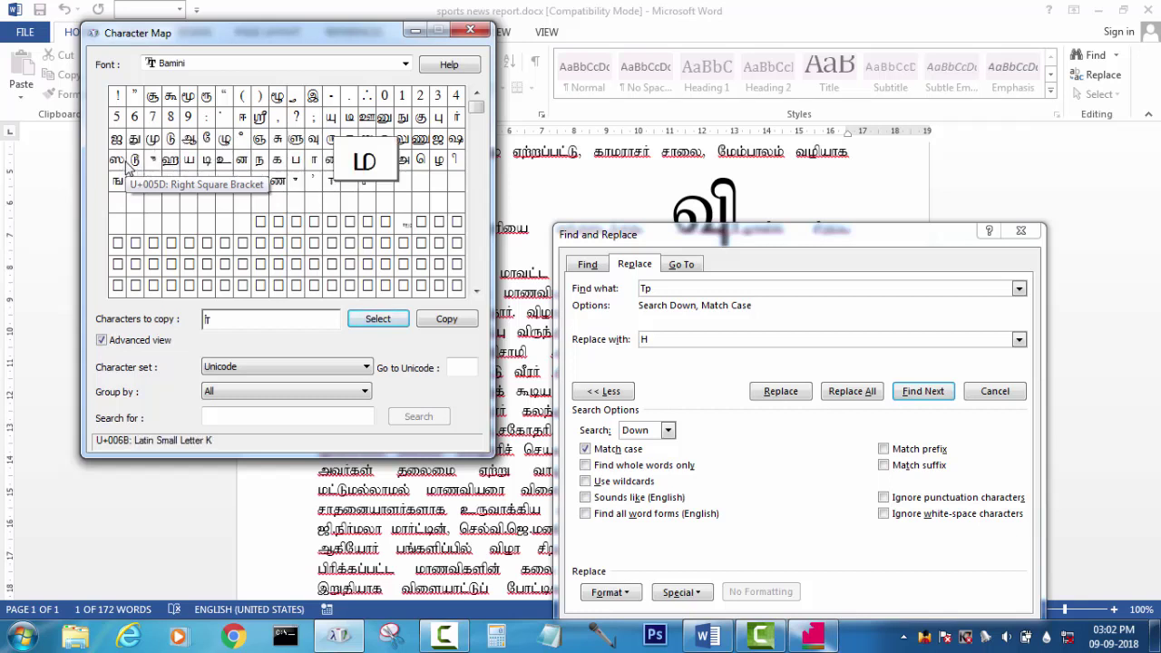
key("Right")
key("Right")
key("Right")
key("Right")
key("Right")
key("Right")
key("Right")
key("Right")
key("Right")
key("Right")
key("Right")
key("Right")
key("Right")
key("Right")
key("Right")
key("Right")
key("Right")
key("Right")
key("Right")
key("Right")
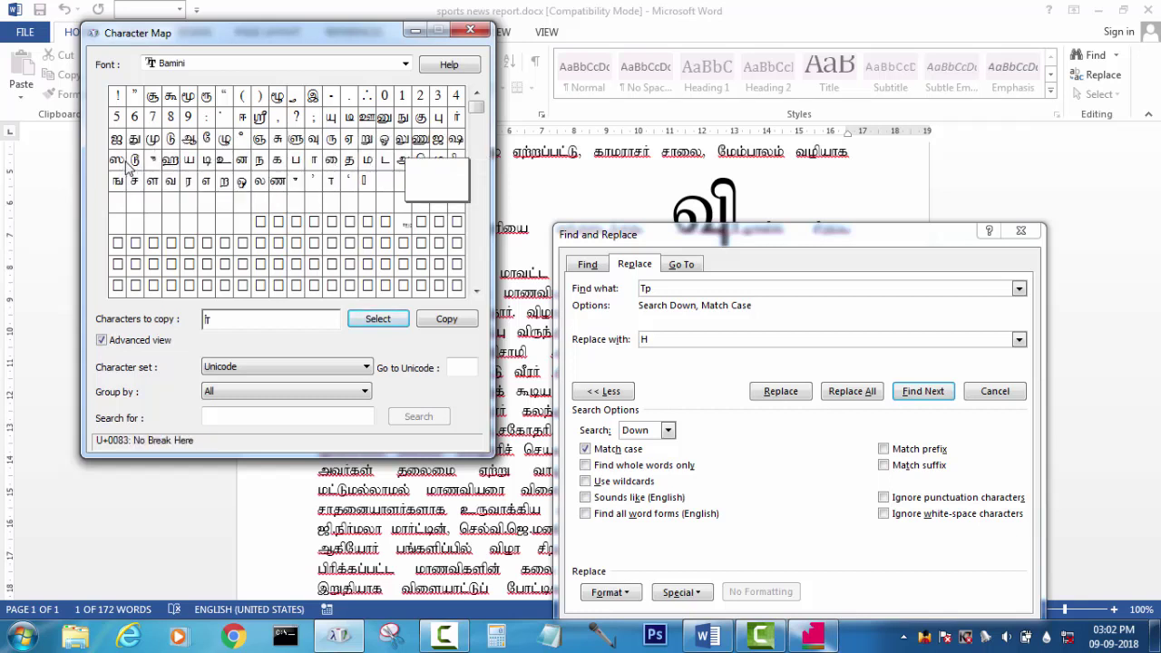
key("Left")
key("Left")
key("Left")
key("Left")
key("Left")
key("Left")
key("Left")
key("Left")
key("Left")
key("Left")
key("Left")
key("Left")
key("Left")
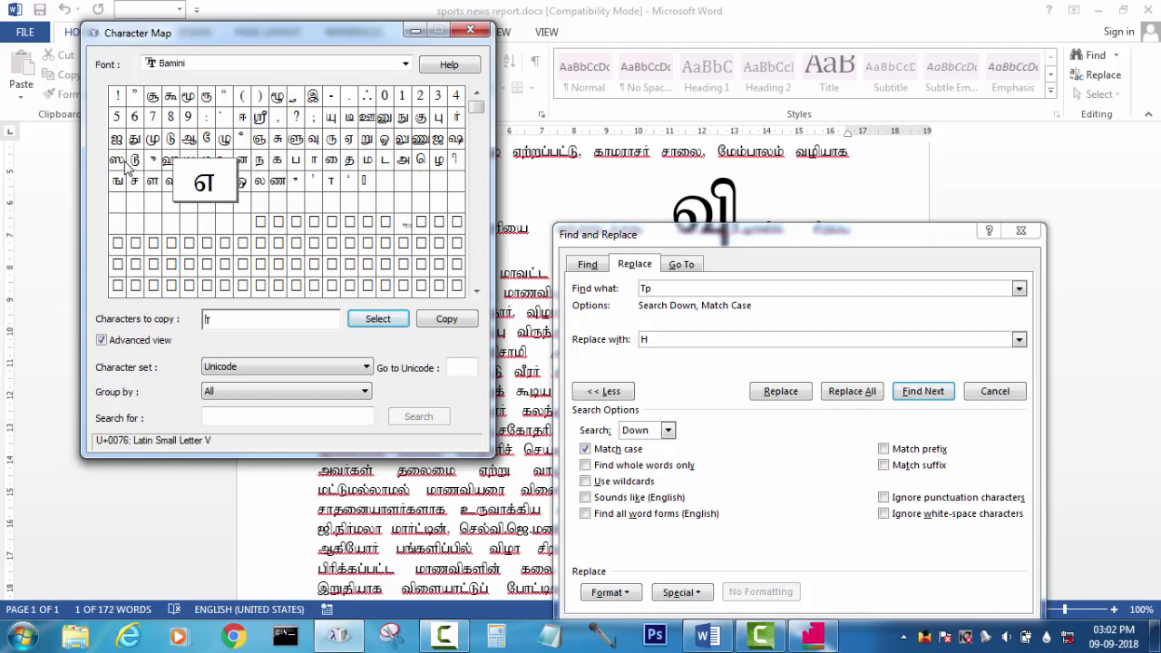
- Clear the old characters to copy, compose வி from the Bamini characters "t" and "p", and copy it
left_click(228, 315)
key("BackSpace")
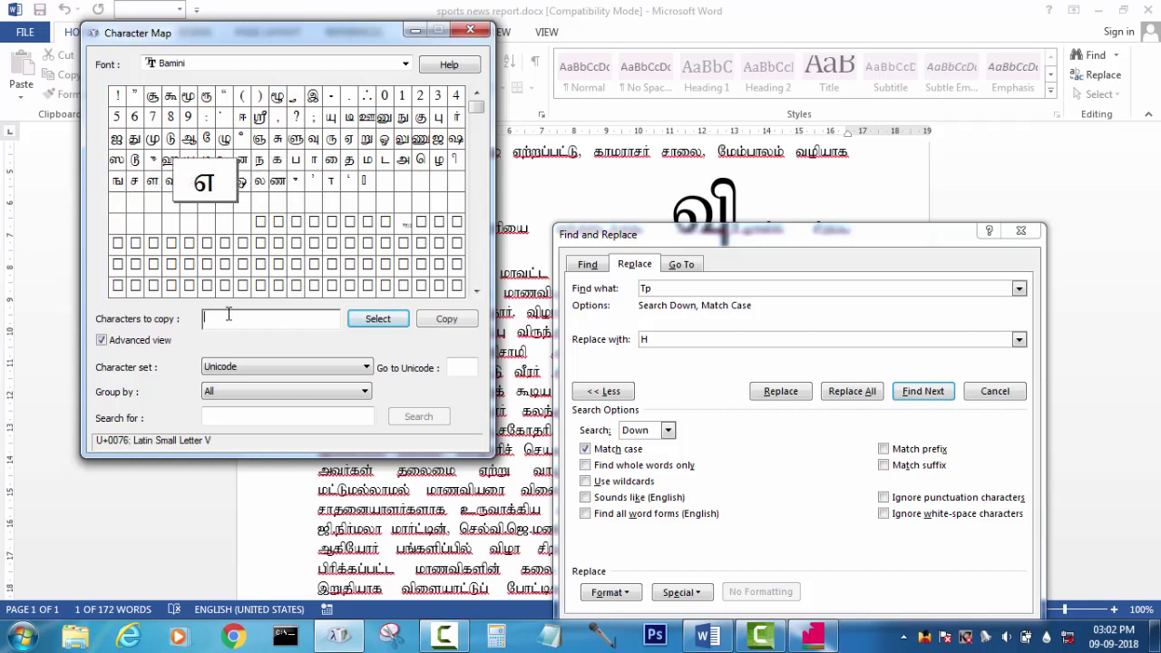
left_click(171, 181)
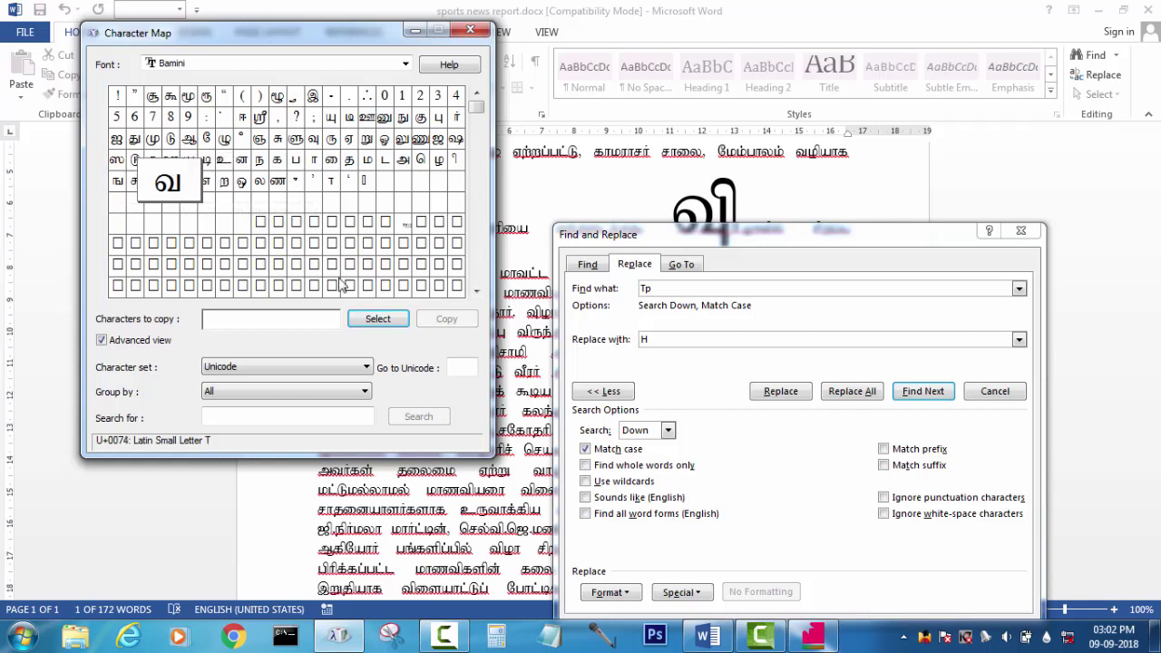
left_click(378, 319)
left_click(451, 161)
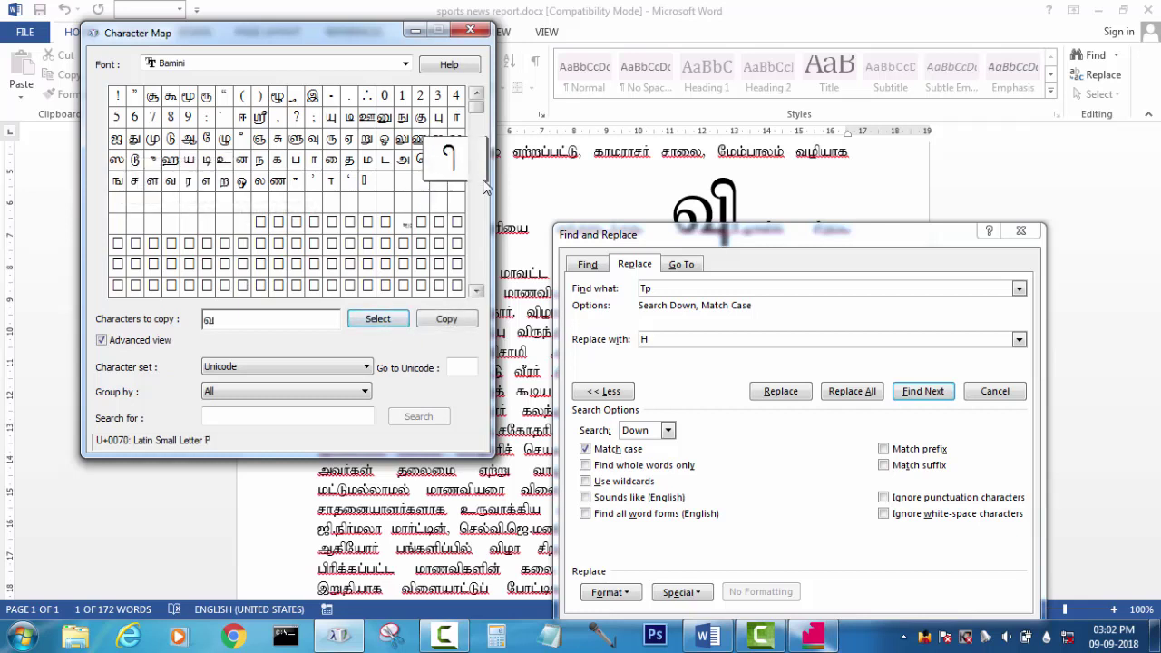
left_click(402, 322)
left_click(443, 325)
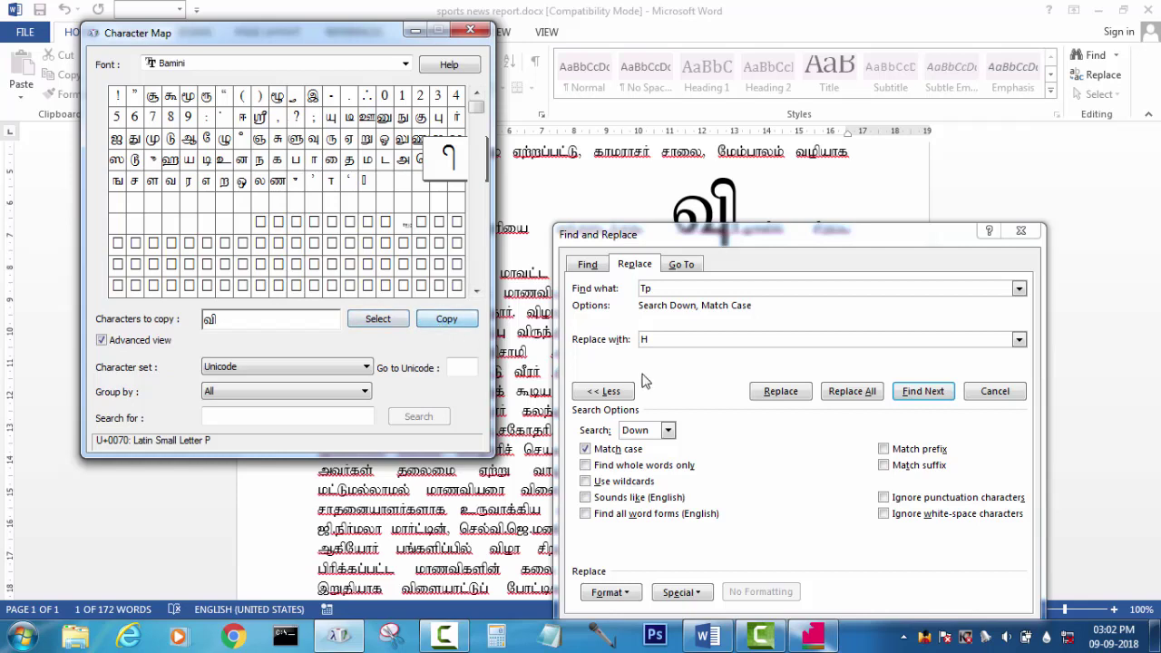
- Set the replacement text in Word's Find and Replace to the copied "tp" and put Character Map away
left_click(623, 347)
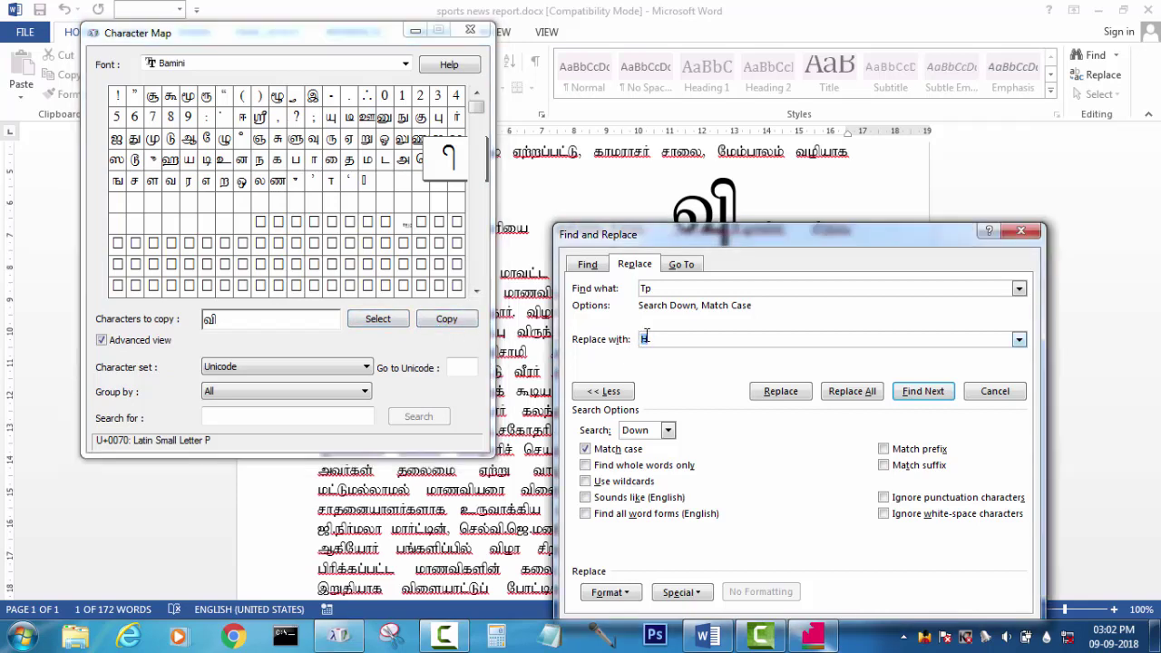
right_click(645, 338)
left_click(683, 386)
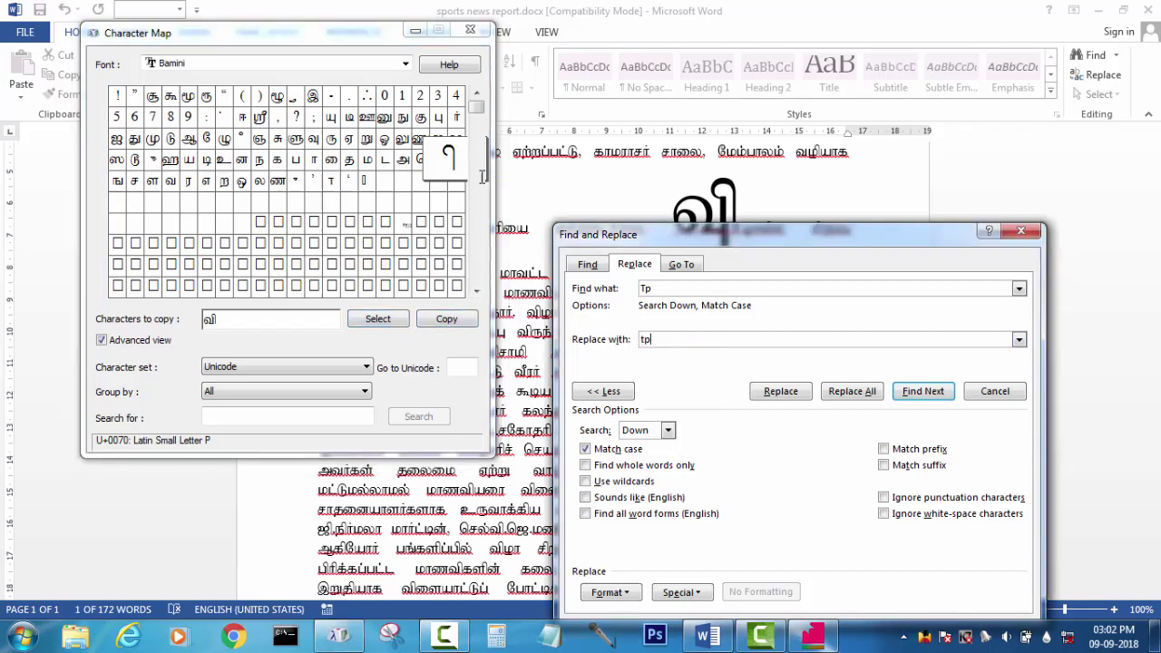
left_click(415, 32)
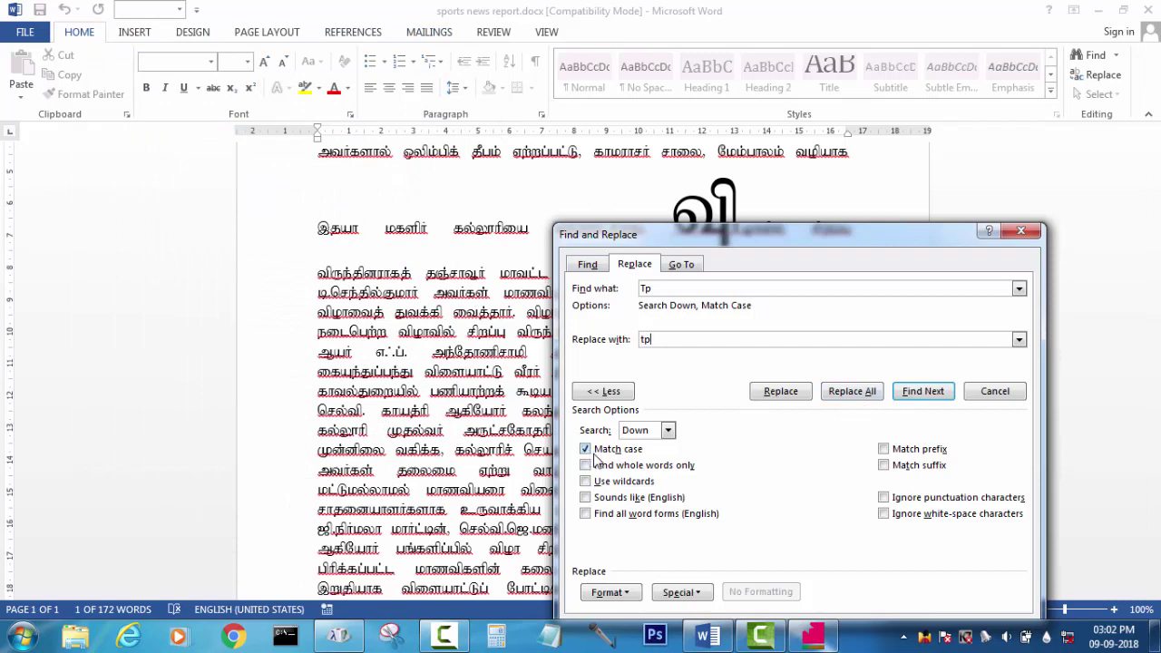
- Try replacing every "Tp" with "tp" throughout the report, and undo that replacement while keeping the letter at 72 pt
left_click(852, 393)
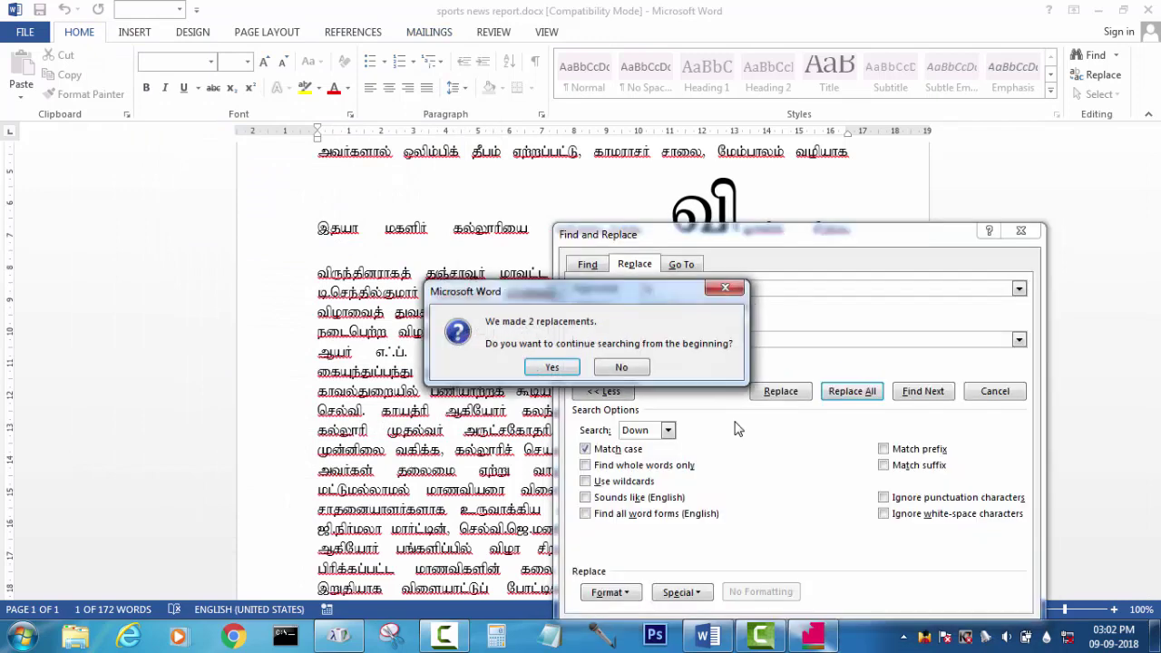
left_click(551, 367)
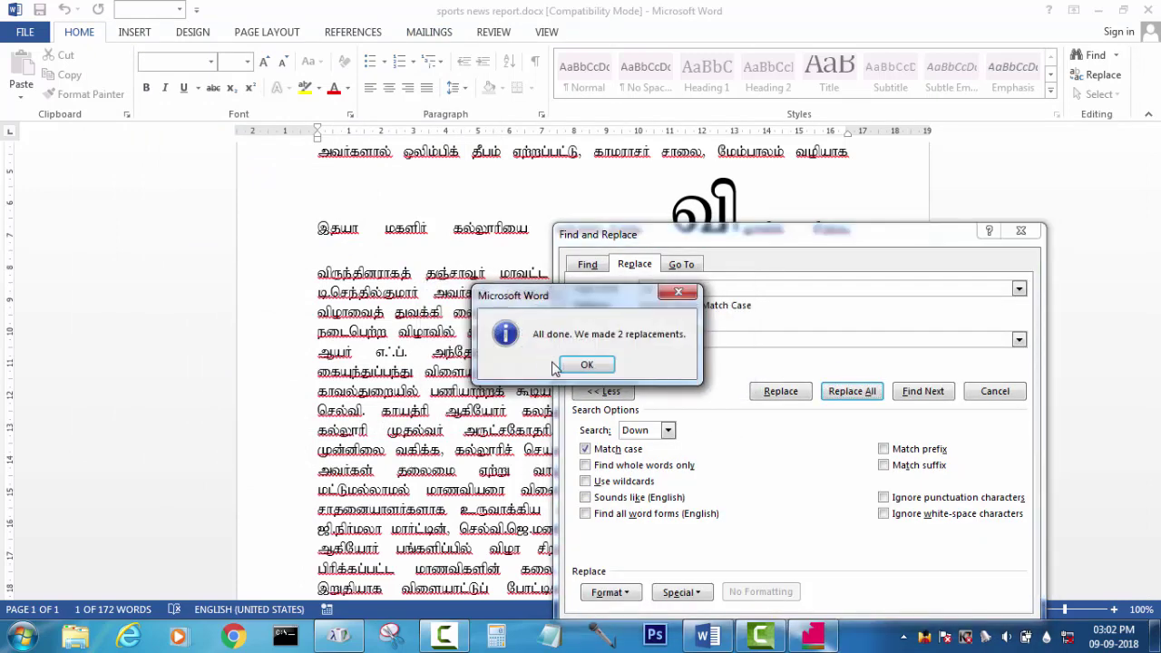
left_click(588, 367)
left_click(1021, 233)
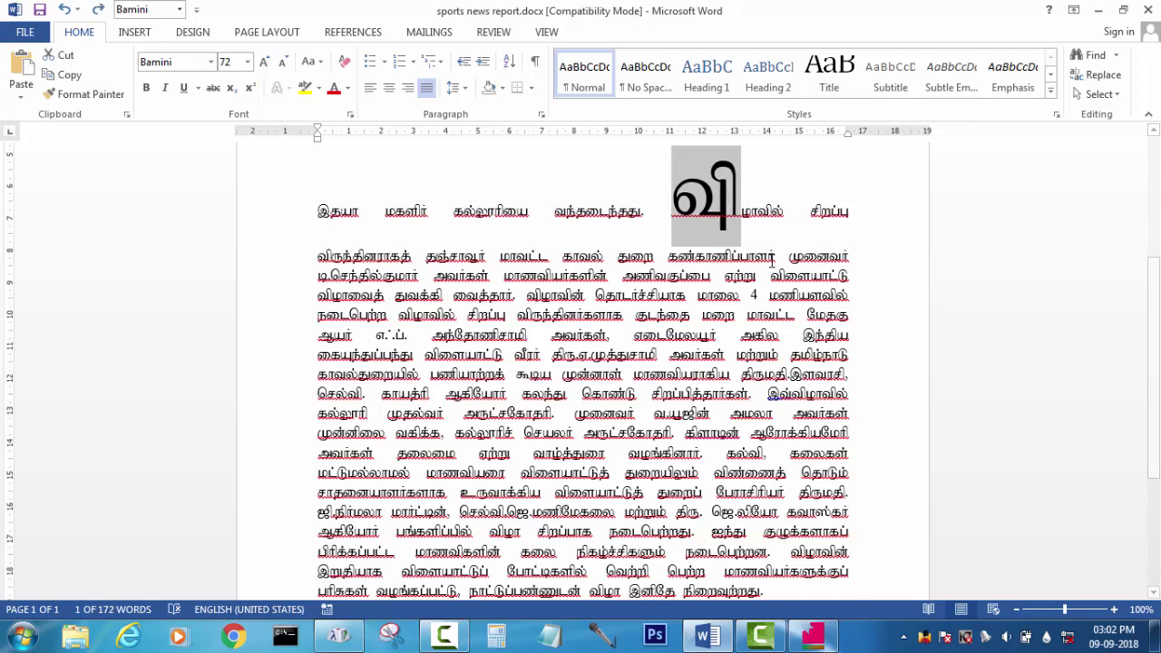
key("ctrl+z")
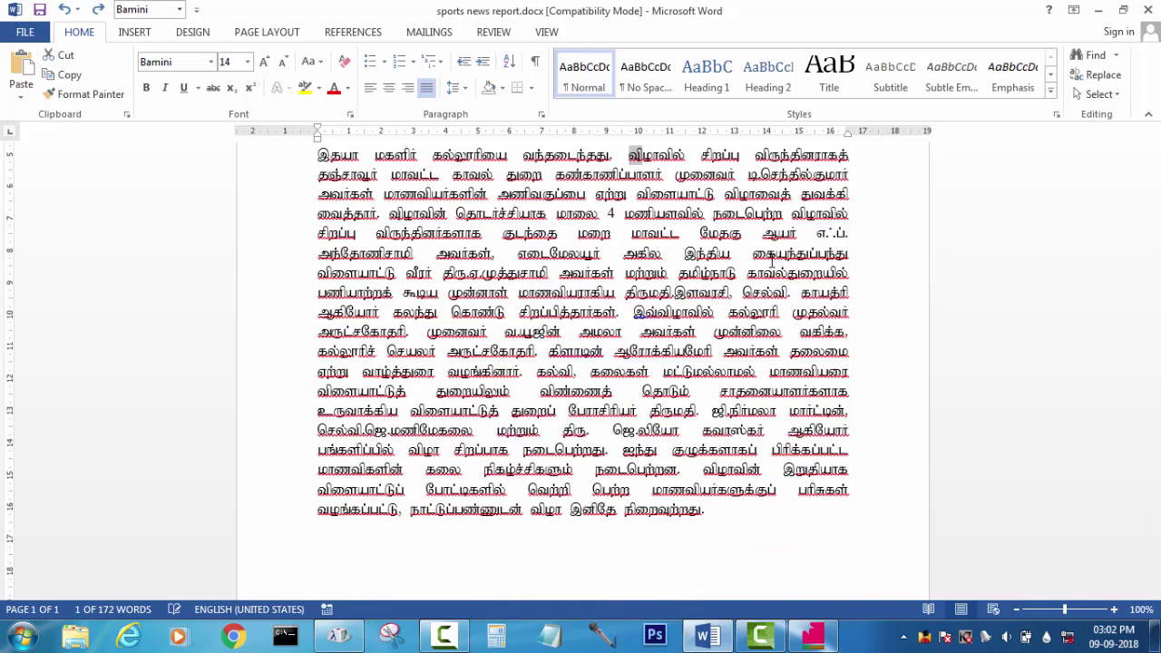
key("ctrl+y")
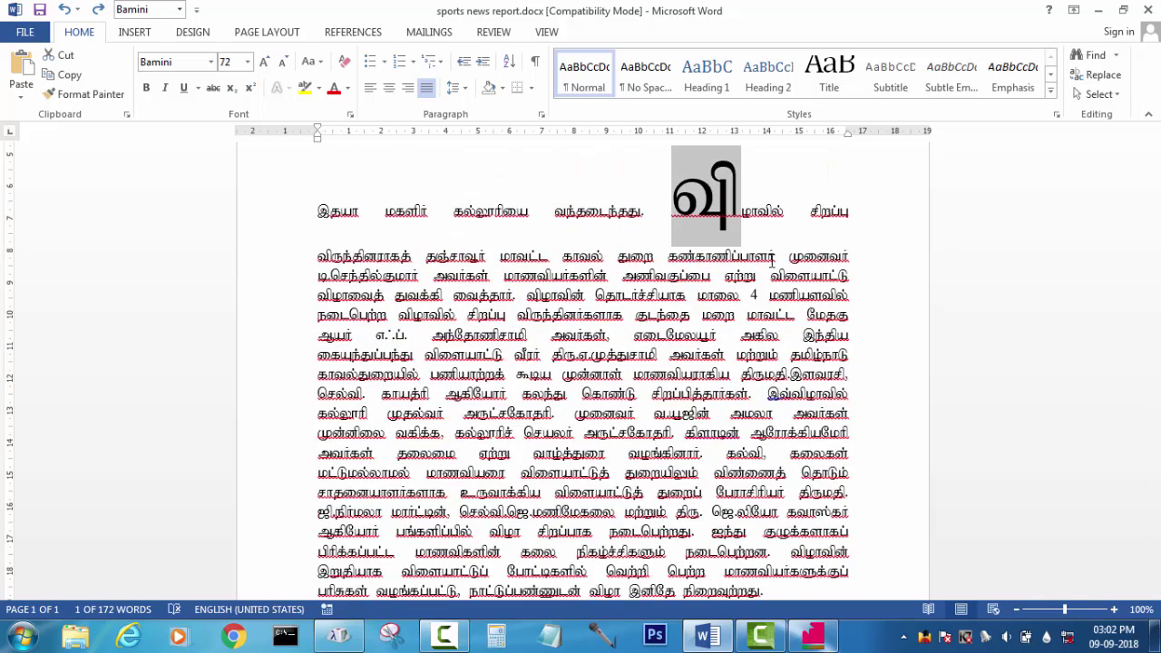
- With the enlarged வி in view, replace all case-matched "Tp" with "tp" throughout the report and close Find and Replace
left_click(1098, 76)
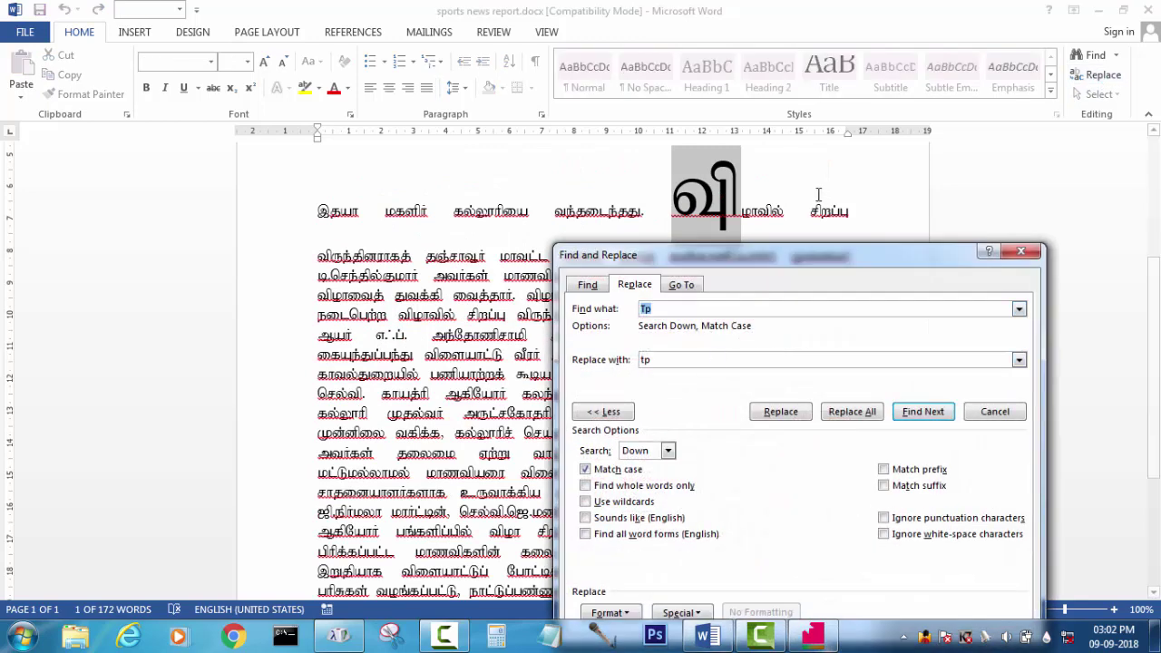
left_click_drag(803, 255, 224, 29)
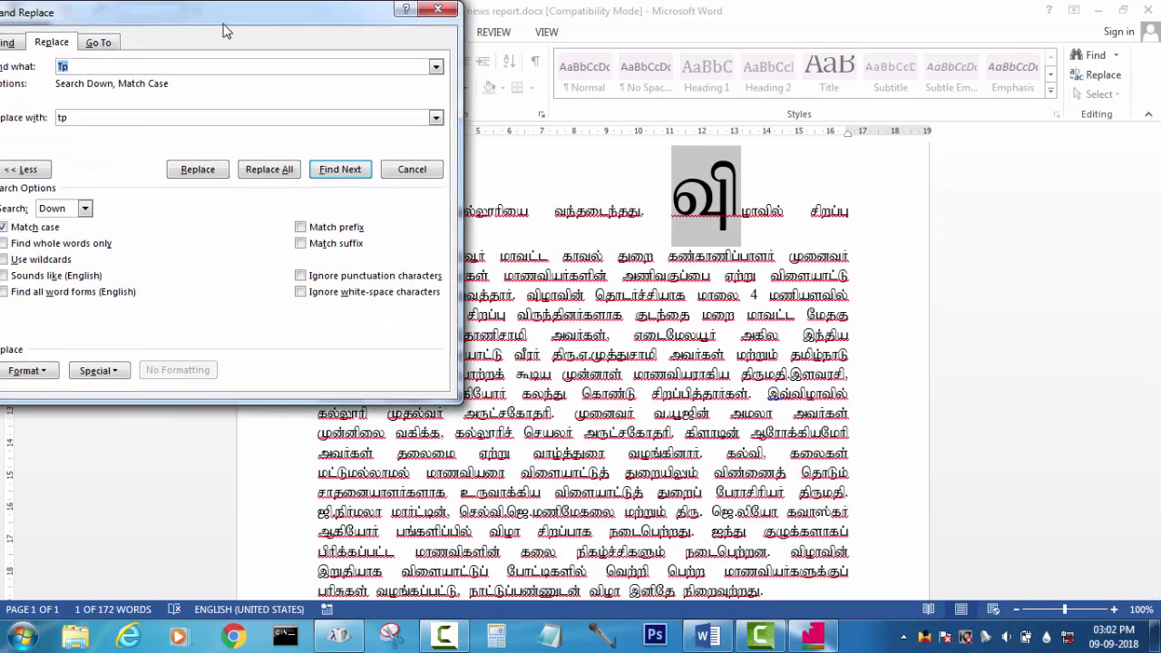
left_click(272, 171)
left_click(551, 367)
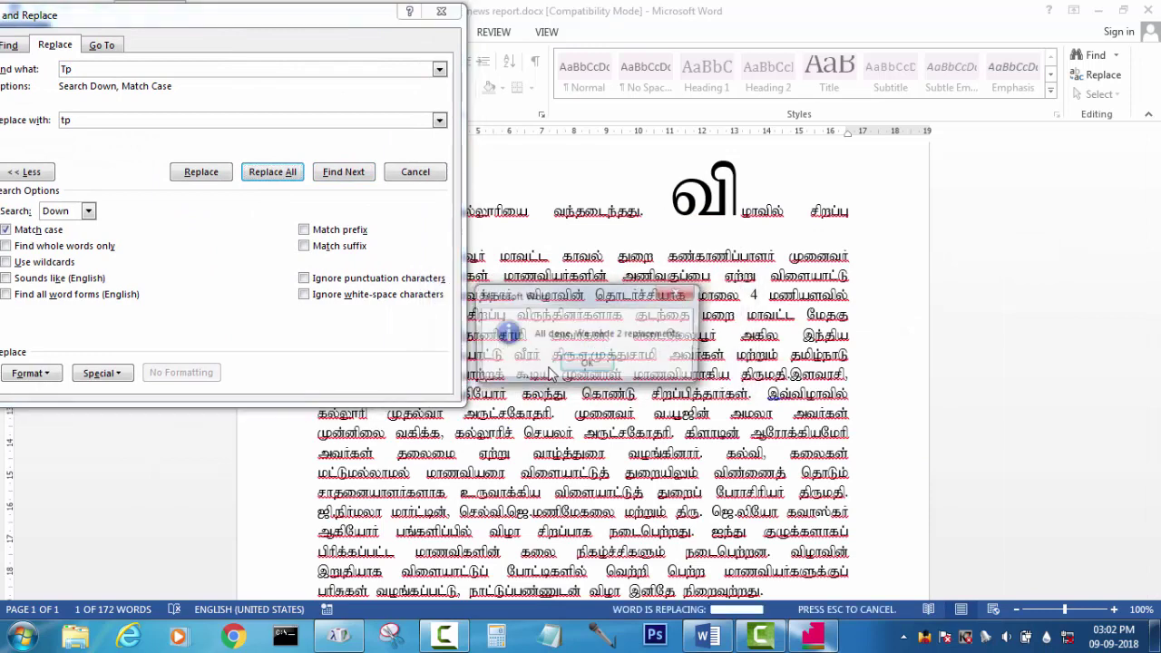
left_click(590, 366)
key("Escape")
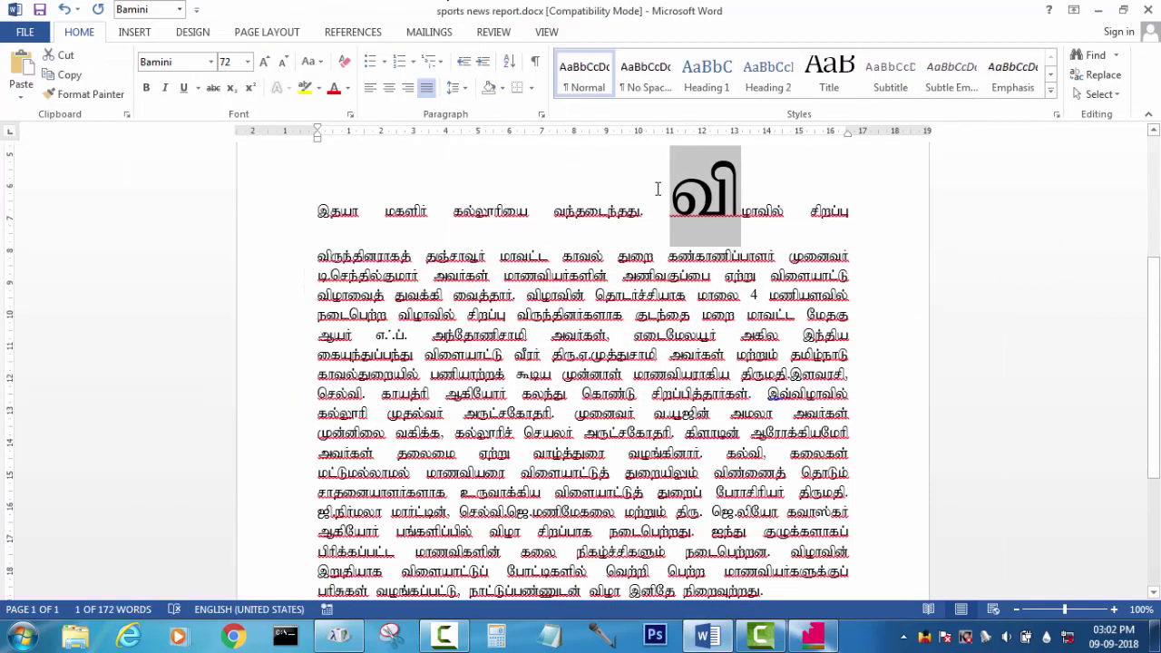
scroll(567, 245, "up", 2)
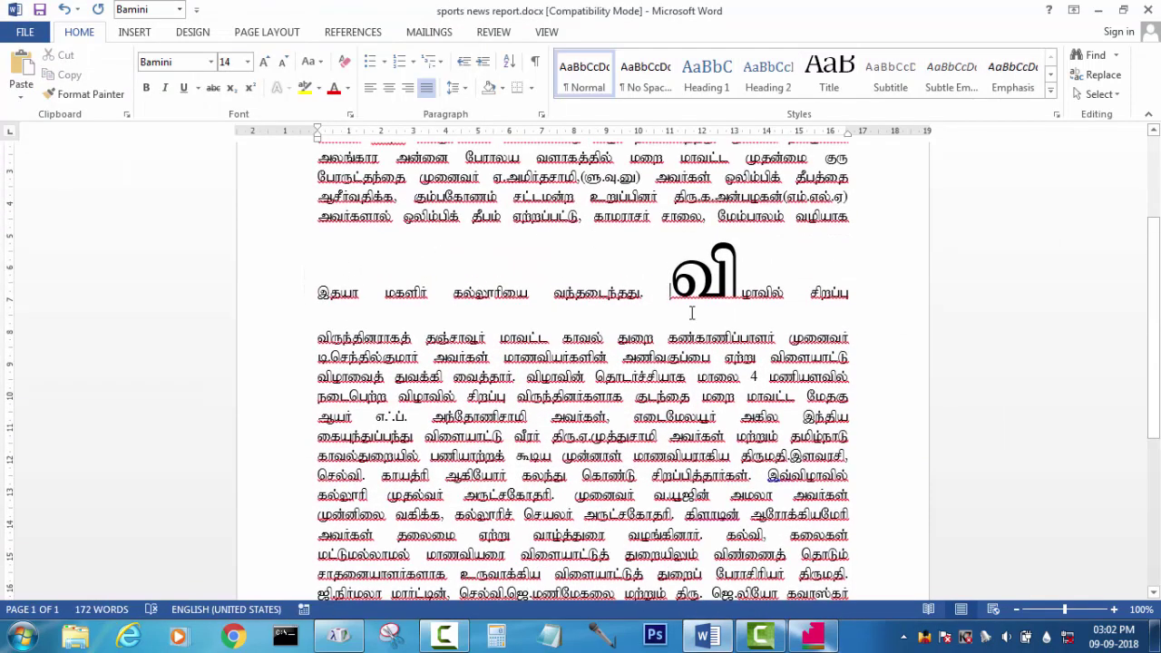
- Select the enlarged வி in the report and return it to 14 points
key("shift+Right")
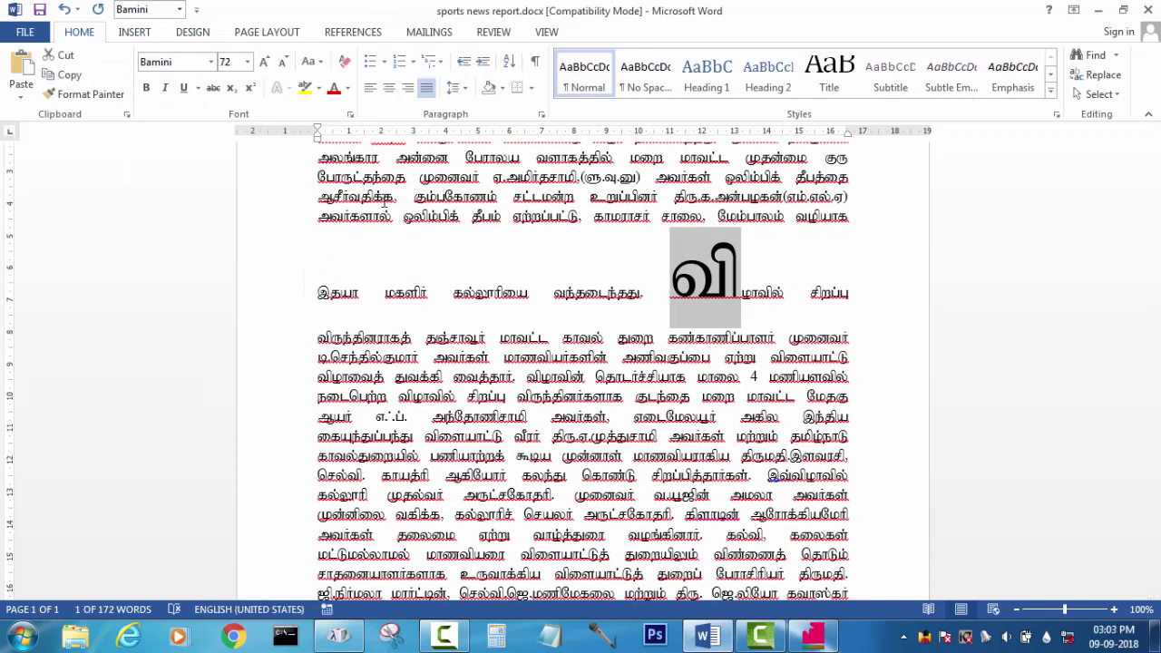
left_click(406, 215)
left_click(716, 293)
double_click(725, 280)
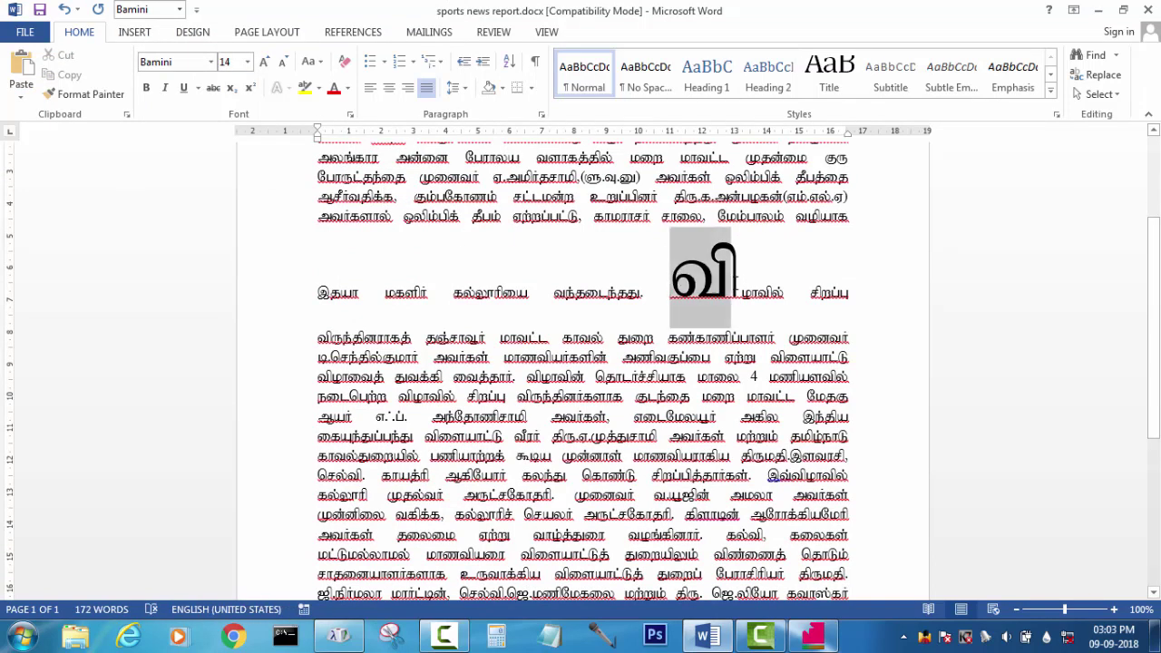
left_click(225, 63)
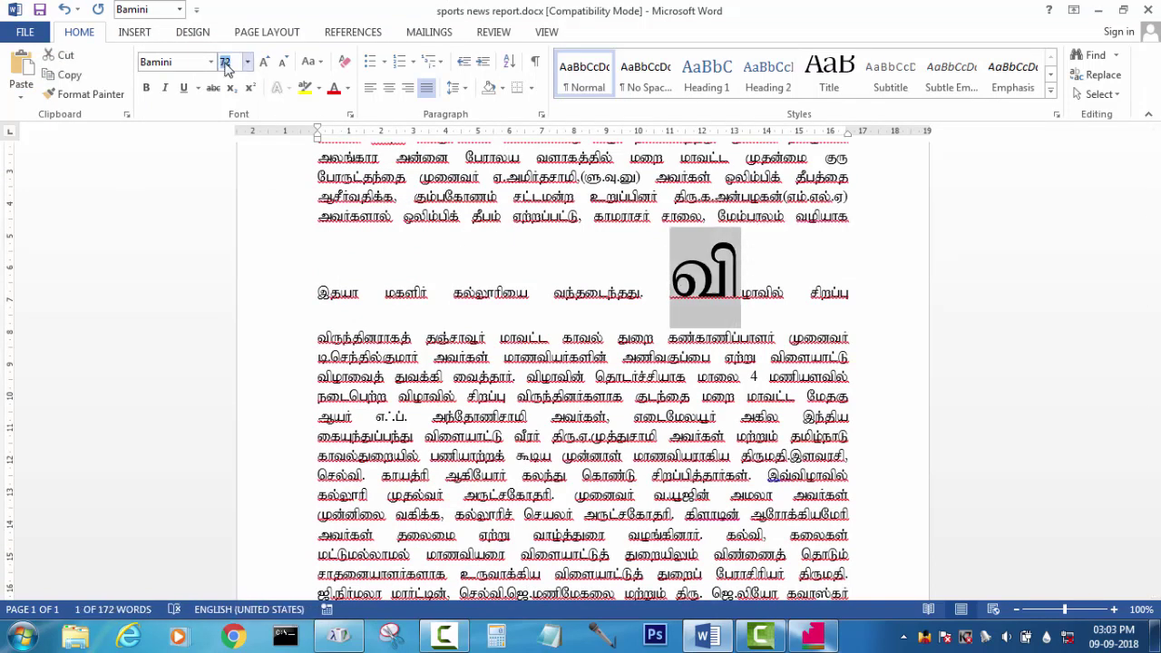
type("14")
key("Return")
key("ctrl+h")
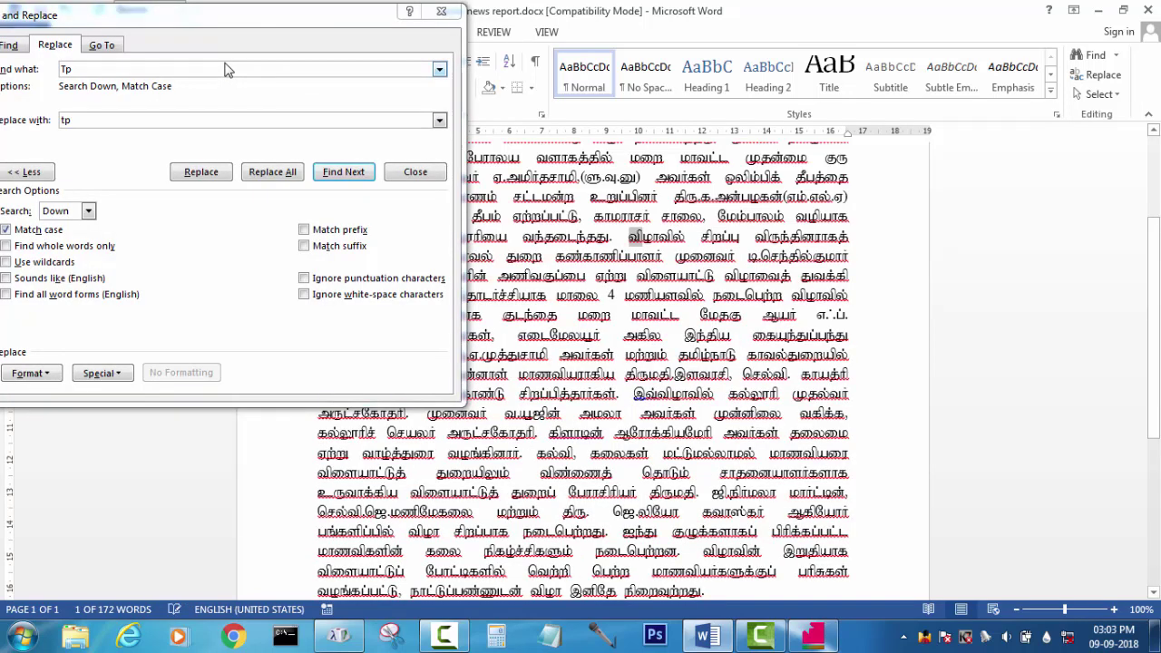
left_click(452, 18)
left_click(570, 272)
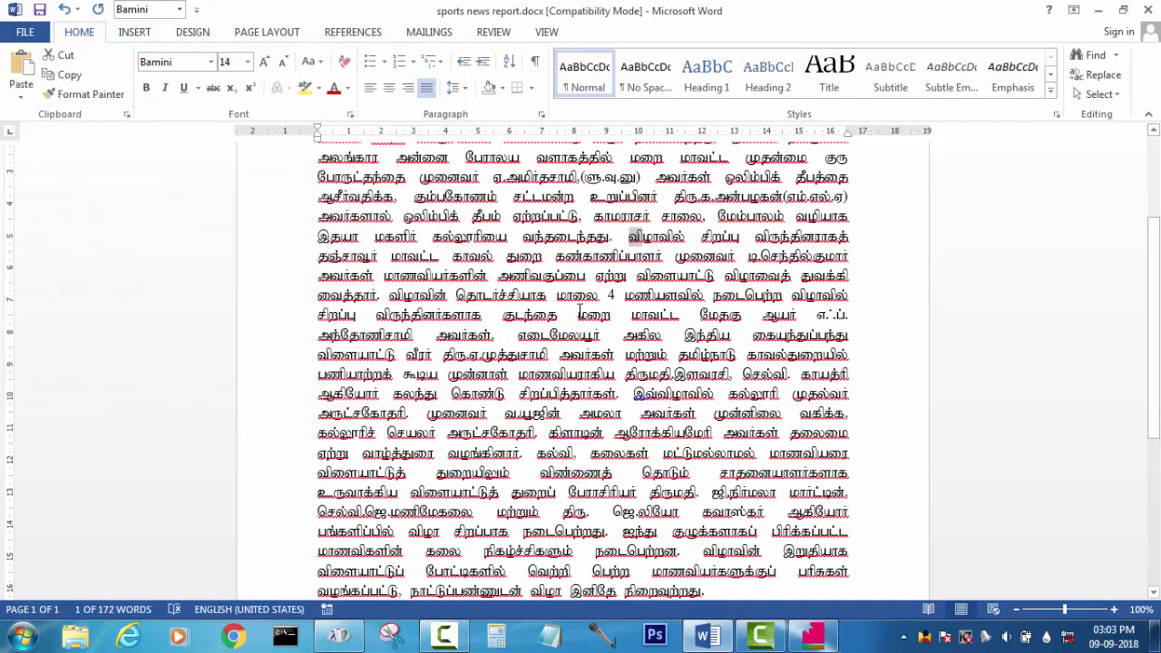
- Compare the report's text with the converted output in NHM Converter, looking for remaining wrongly composed letters
scroll(581, 363, "down", 2)
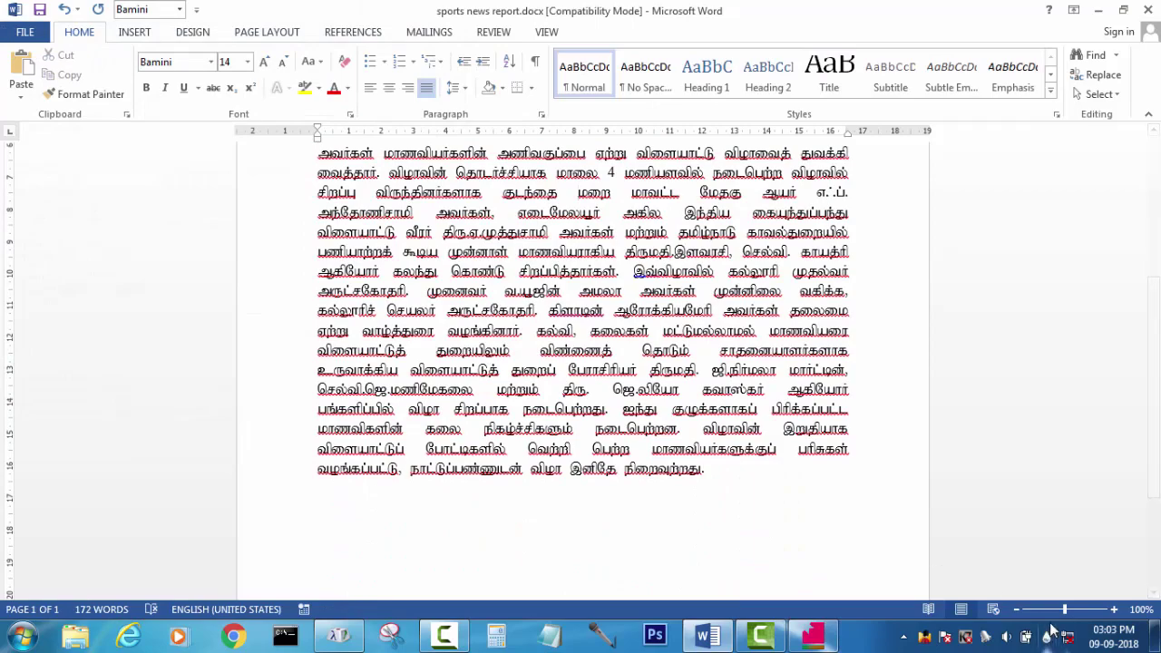
left_click_drag(1065, 609, 1068, 610)
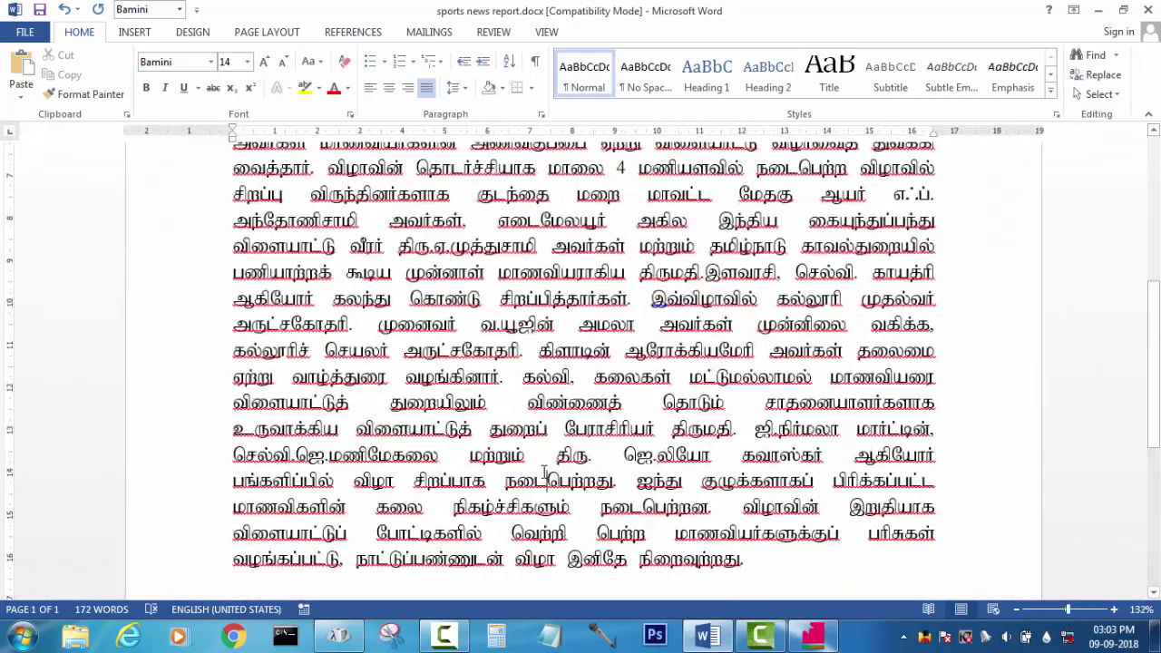
scroll(544, 469, "down", 1)
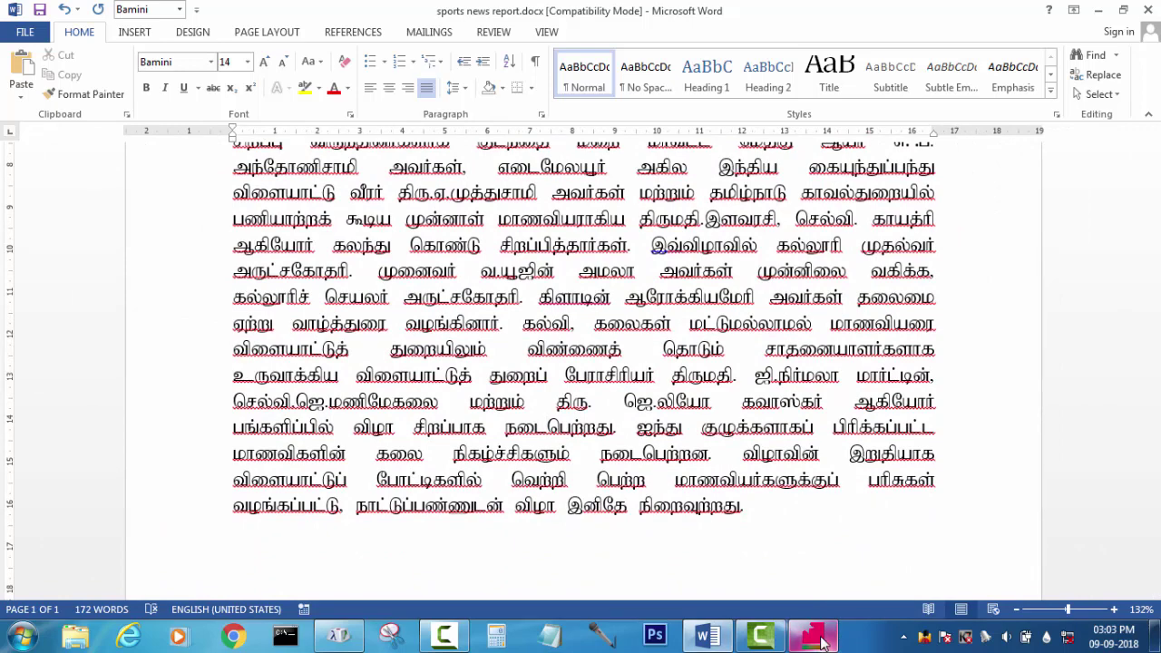
left_click(822, 642)
left_click(505, 181)
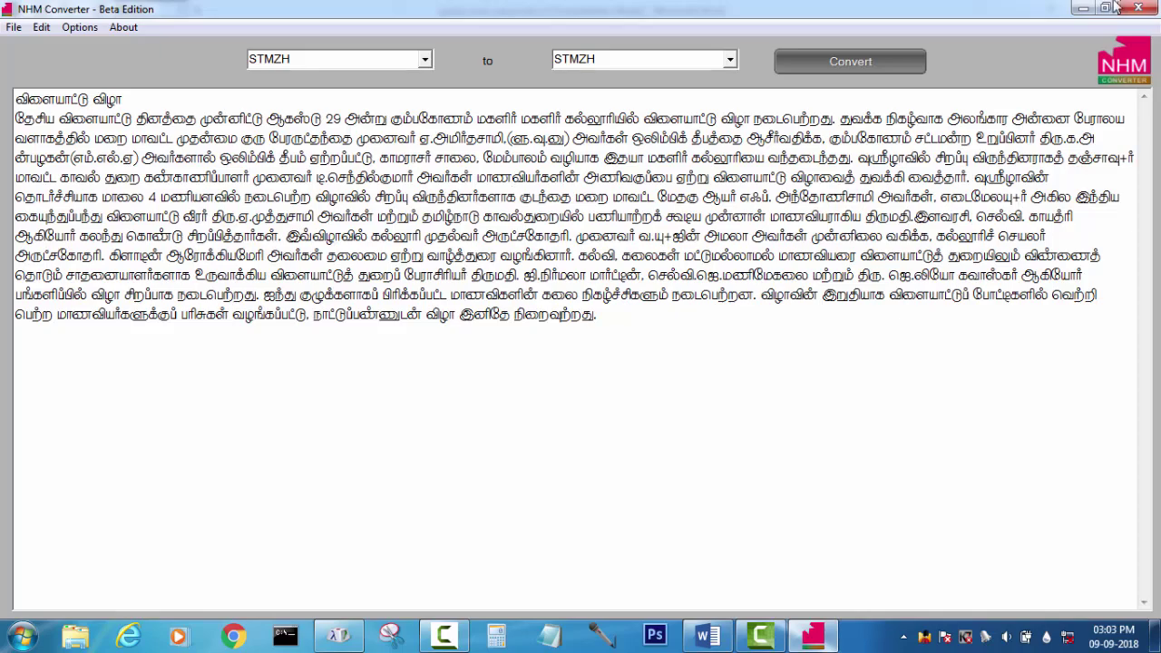
left_click(1081, 8)
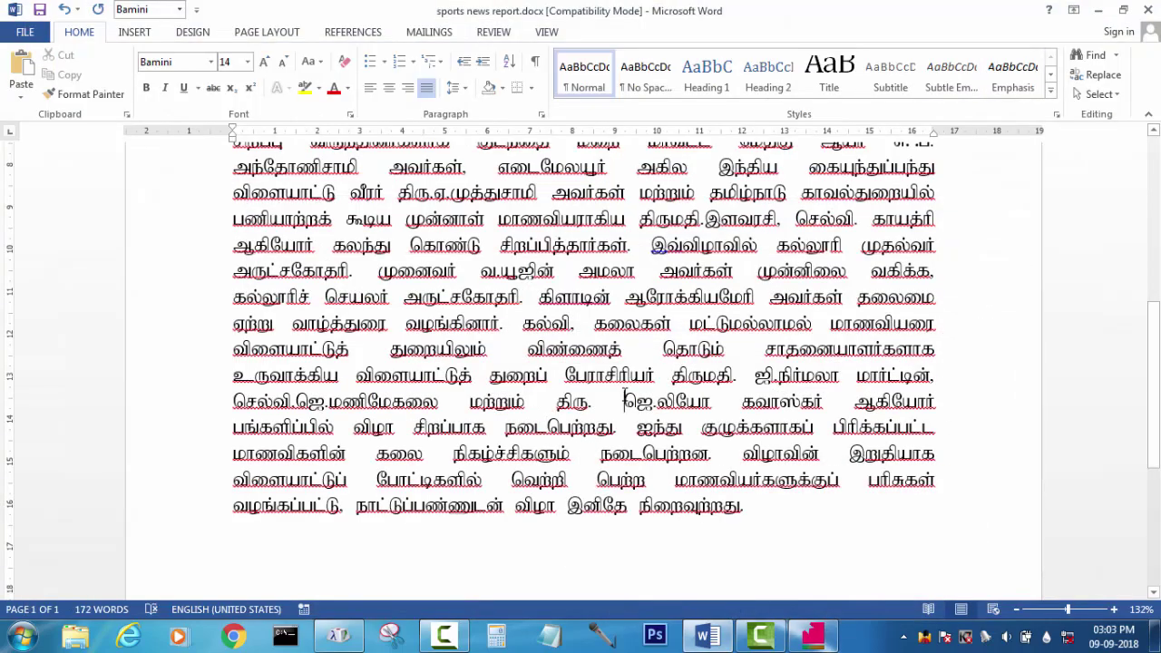
scroll(624, 399, "down", 3)
scroll(624, 396, "up", 4)
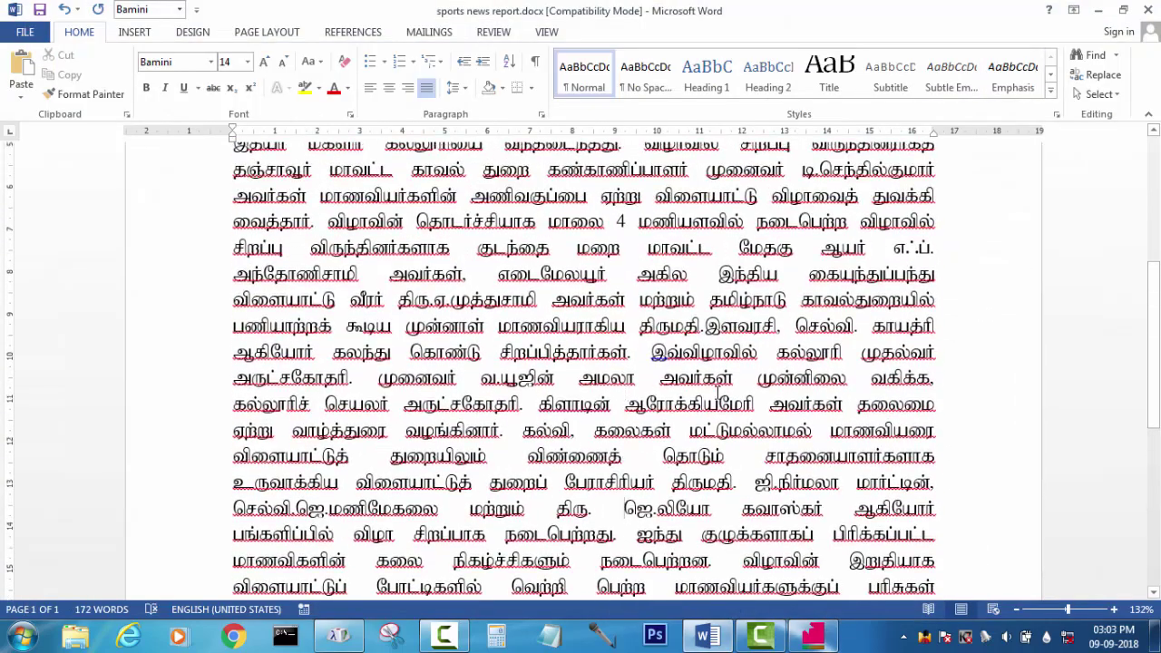
scroll(520, 387, "down", 2)
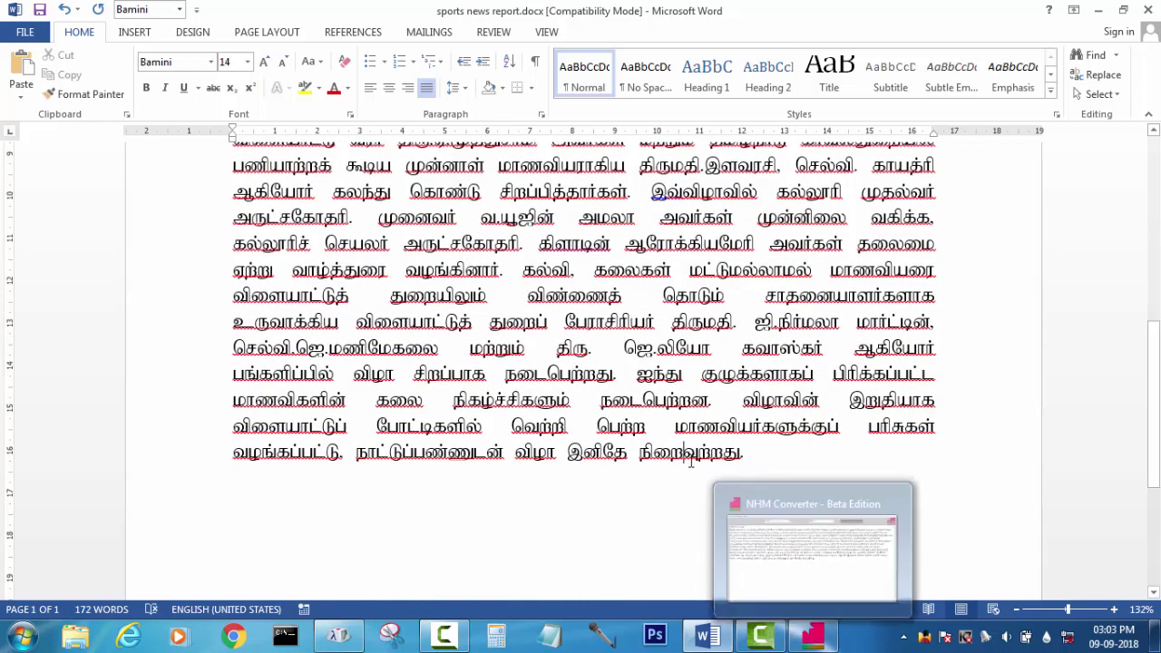
scroll(691, 463, "up", 6)
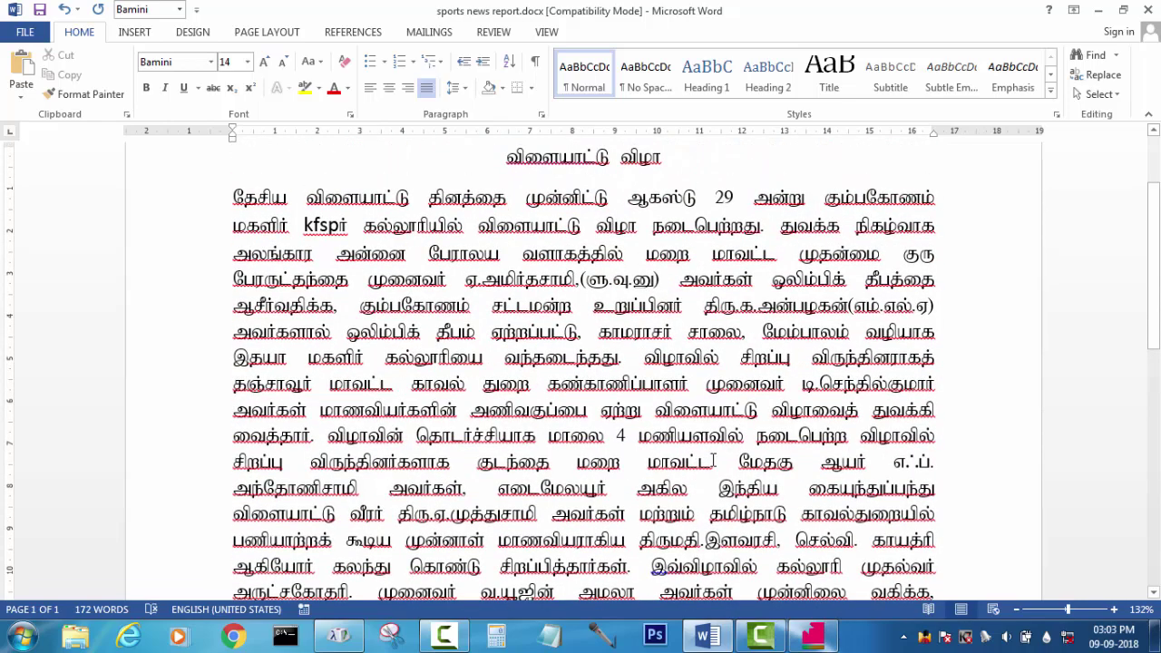
scroll(712, 462, "down", 1)
scroll(584, 372, "down", 3)
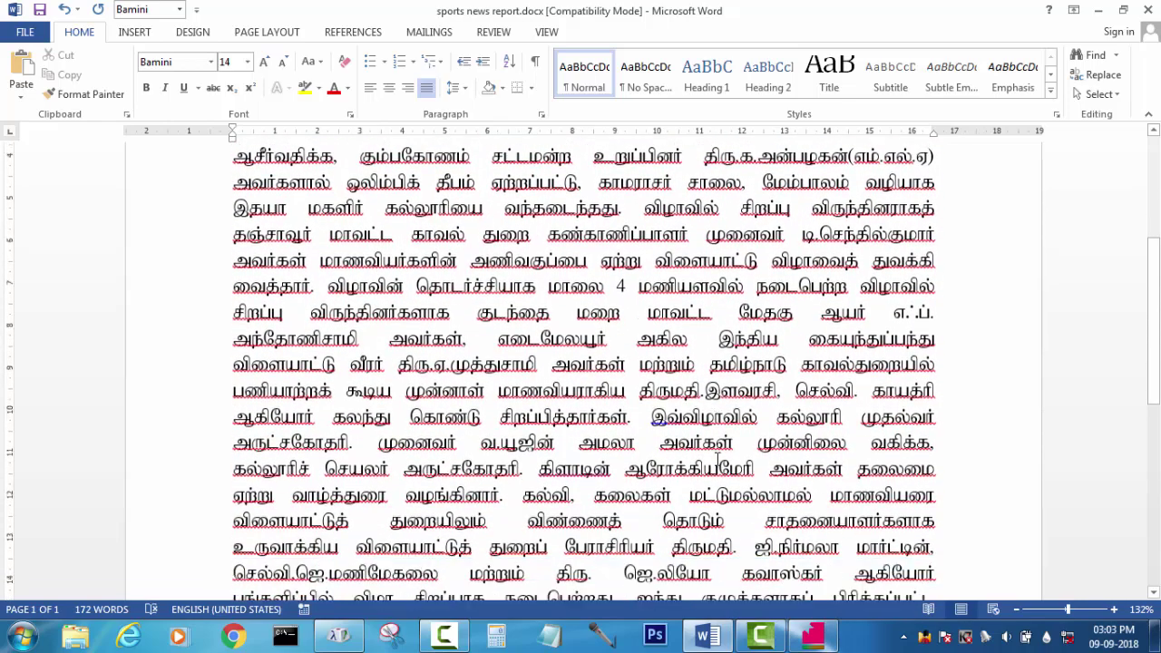
left_click(815, 638)
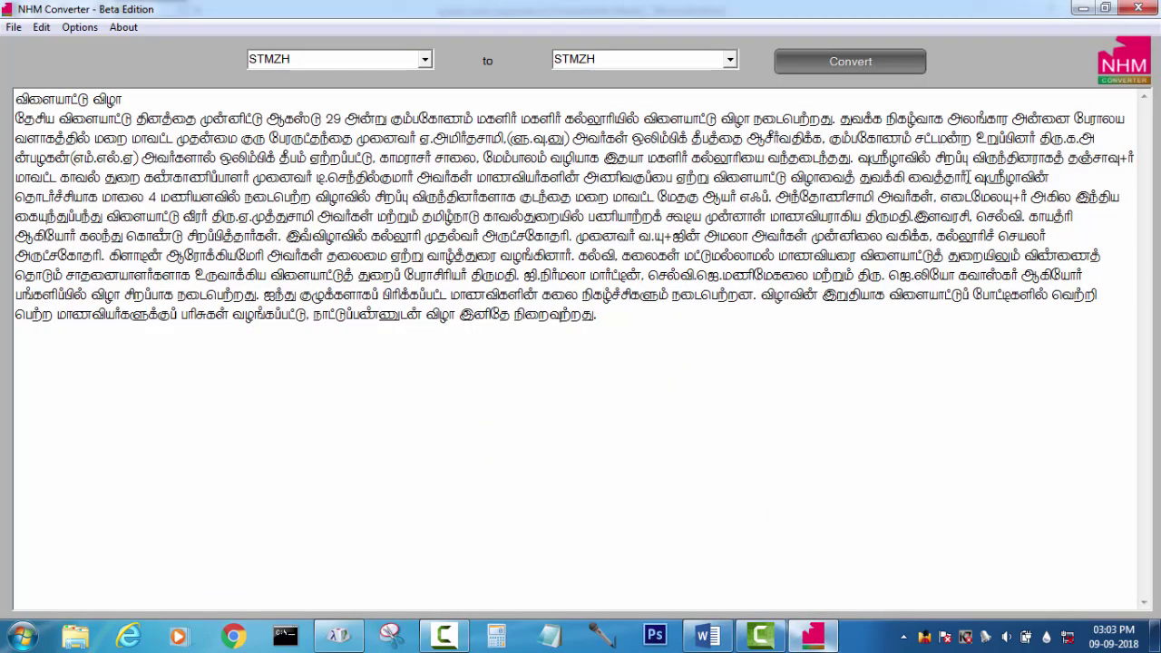
left_click(1082, 8)
- Try enlarging சாவூர் in the word தஞ்சாவூர் to 72 points to examine how வூ is composed, and undo the enlargement
scroll(626, 294, "up", 4)
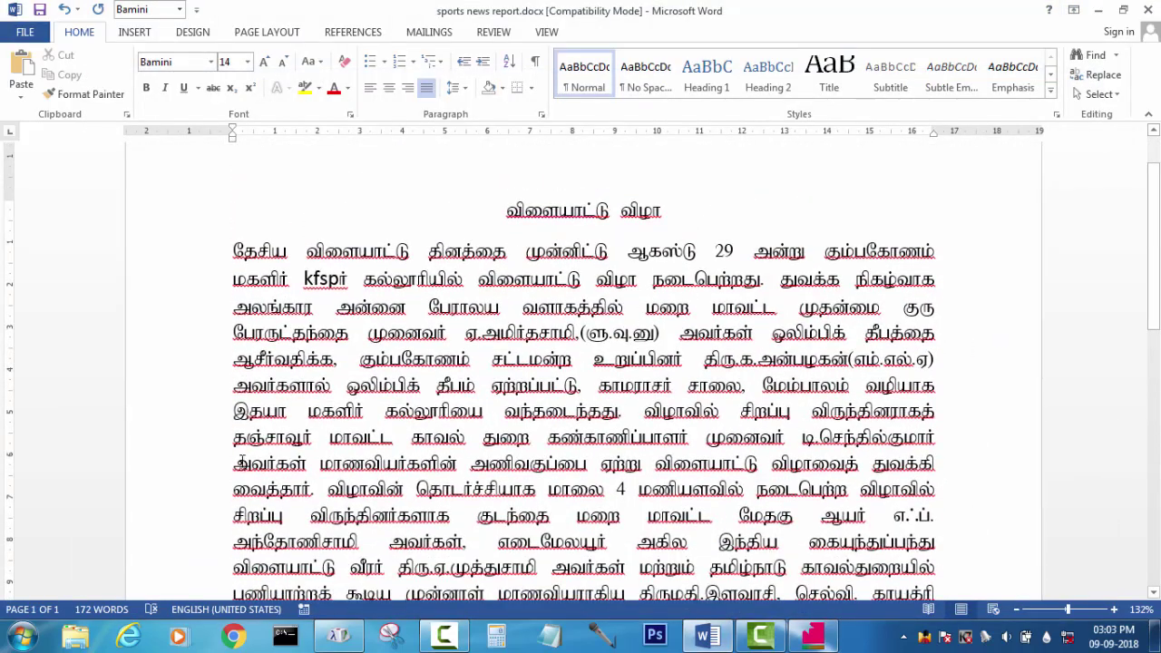
double_click(317, 437)
left_click(247, 62)
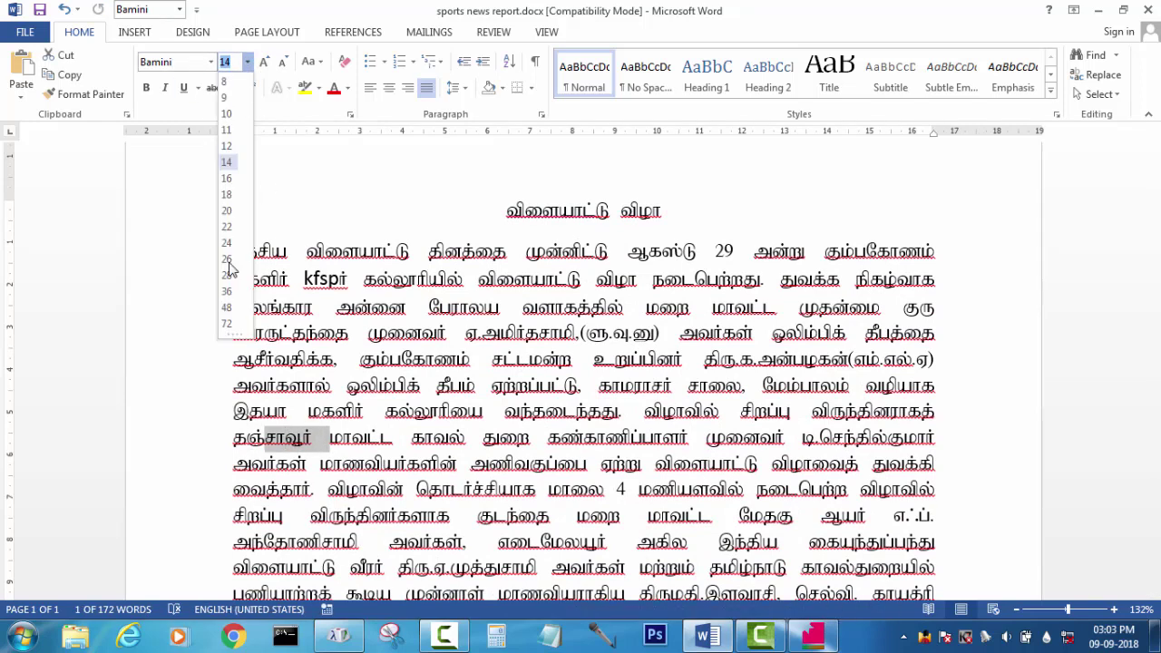
left_click(228, 324)
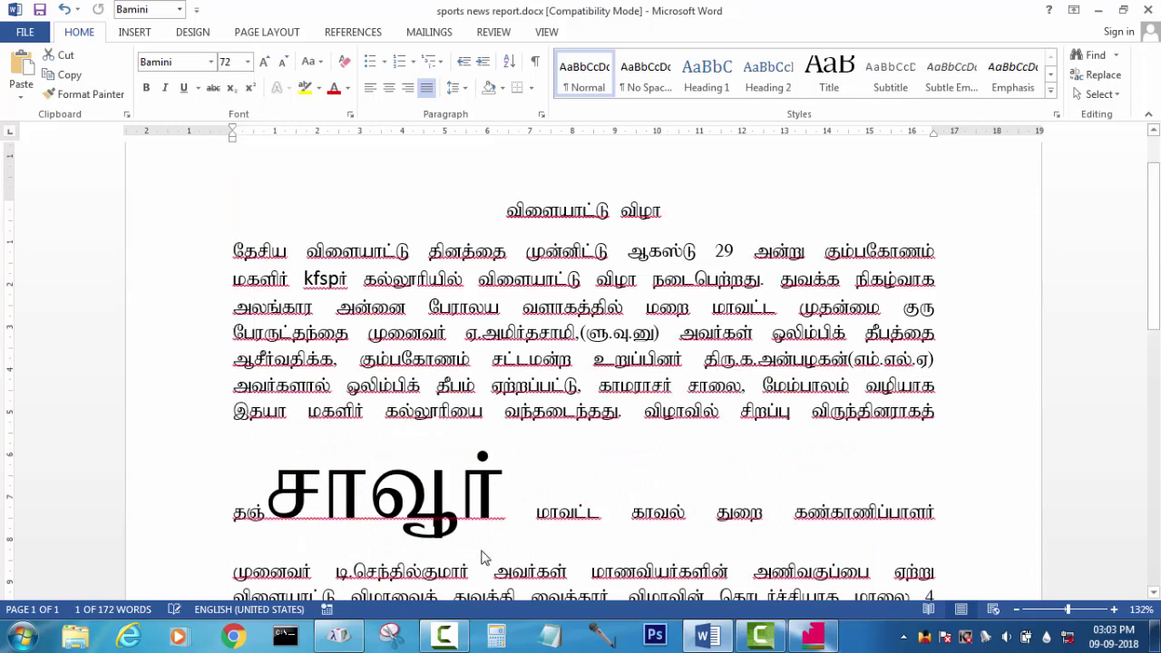
left_click(433, 530)
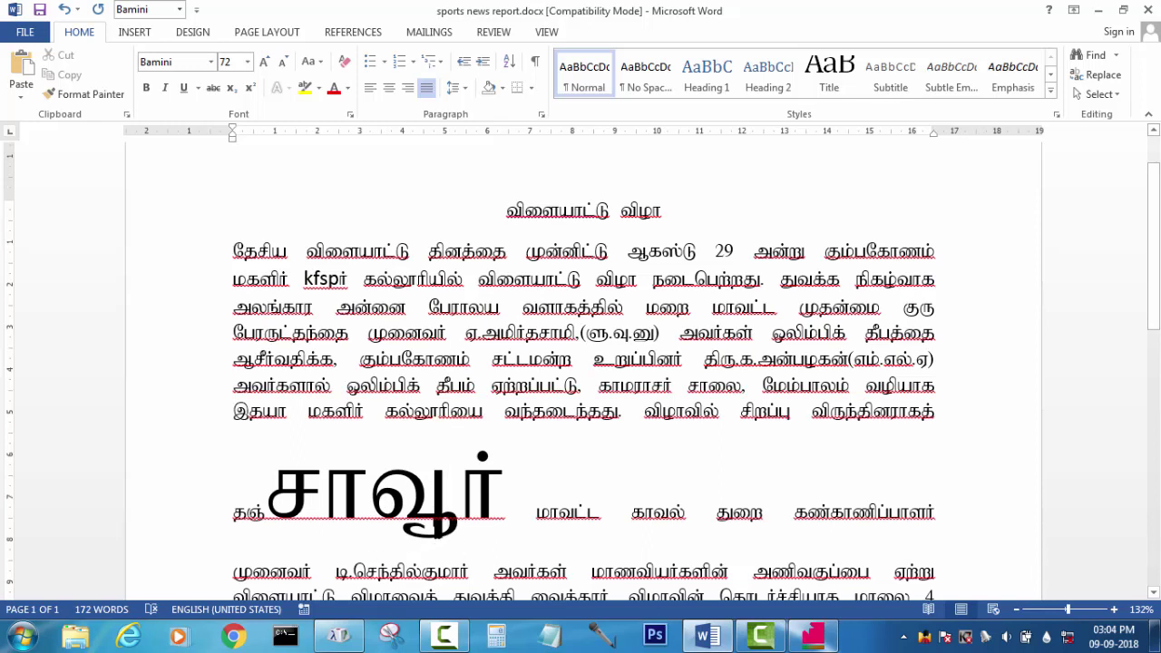
key("shift+Left")
key("shift+Left")
key("shift+Left")
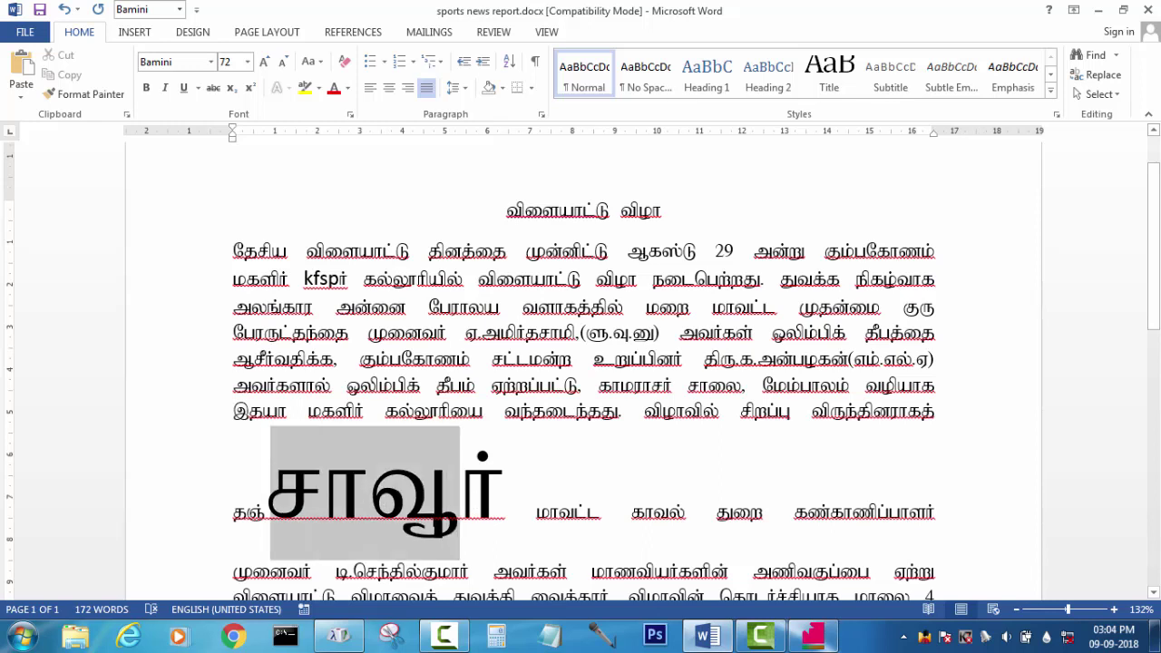
double_click(438, 530)
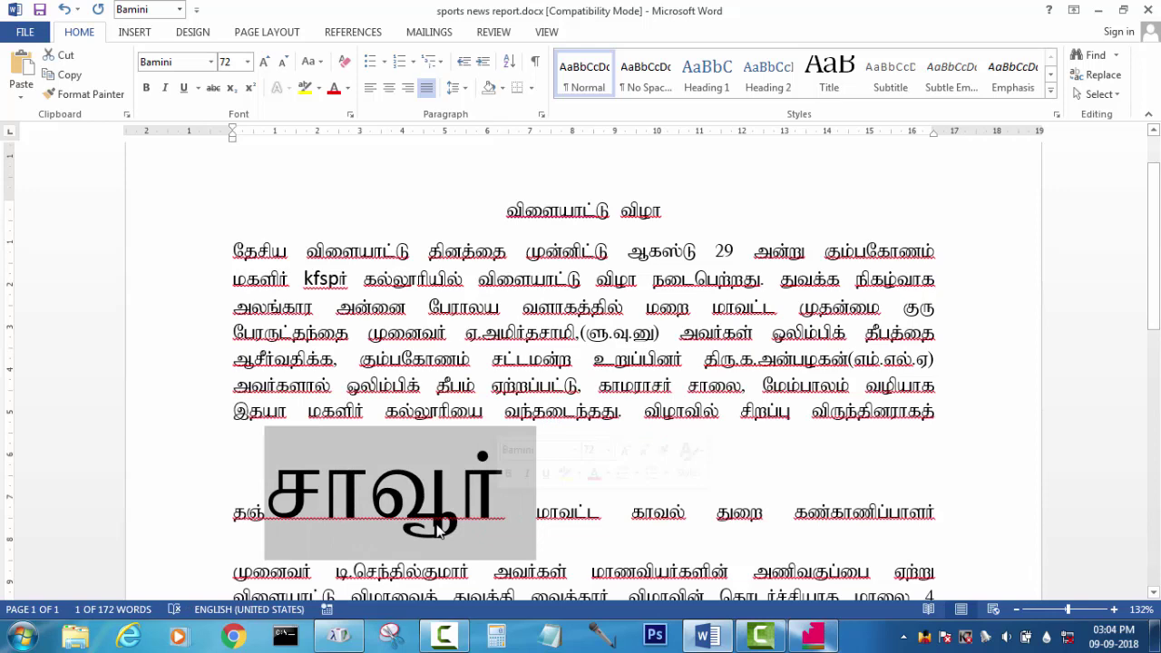
key("ctrl+z")
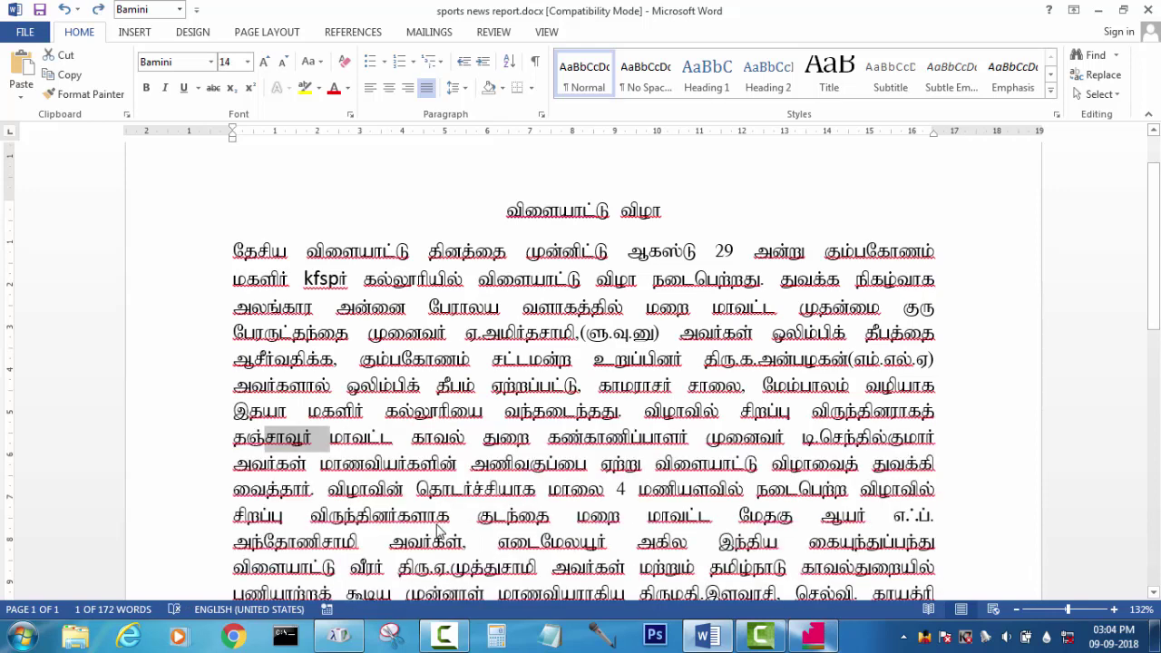
- Enlarge சாவூர் in தஞ்சாவூர் to 72 points and select its வூ letter
left_click(247, 61)
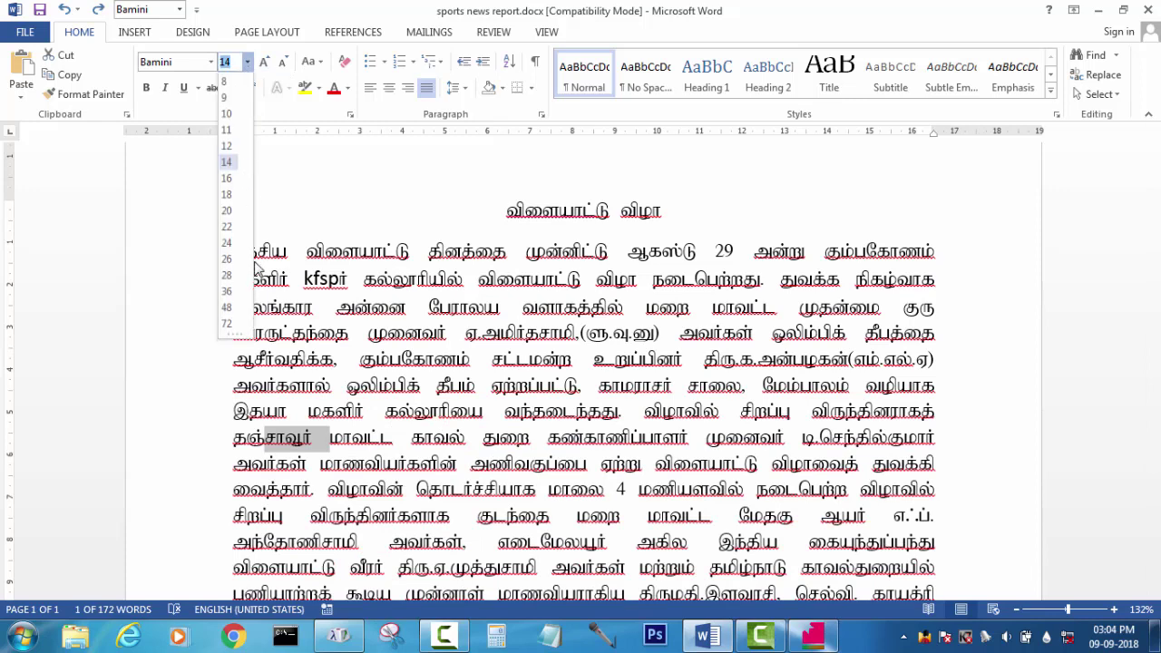
left_click(228, 324)
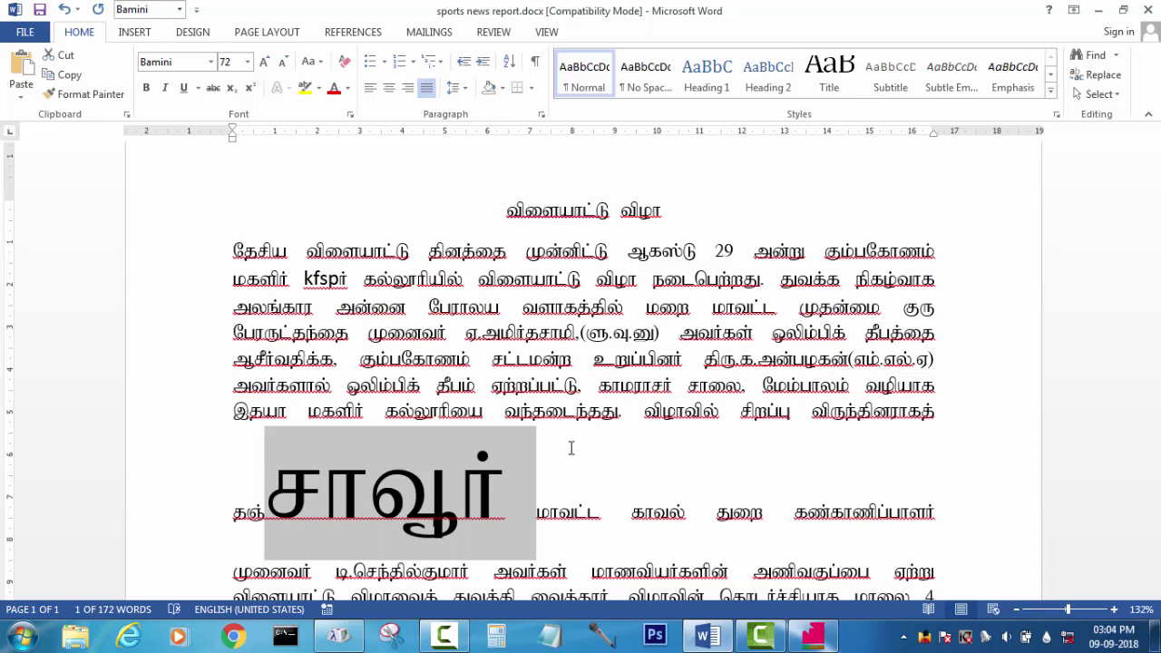
left_click(512, 513)
mouse_move(383, 504)
left_mouse_down()
mouse_move(460, 519)
mouse_move(369, 516)
left_mouse_up()
left_click(461, 520)
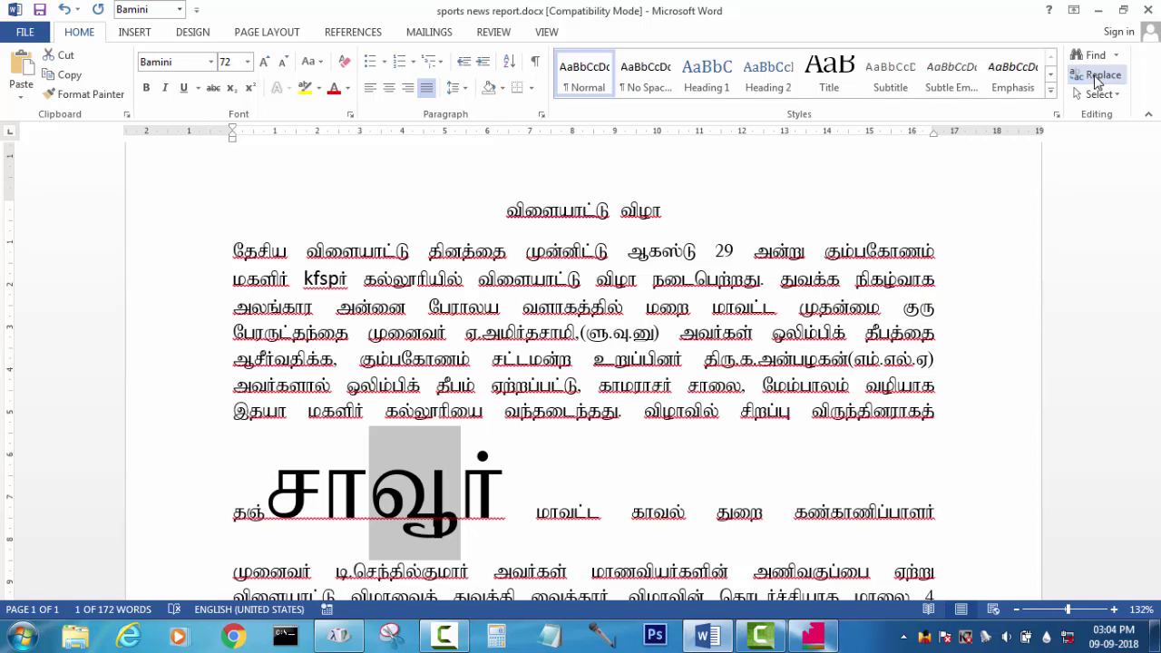
- Open Find and Replace beside the enlarged வூ, check the letter's parts, and set the text to find to "T+"
left_click(1097, 82)
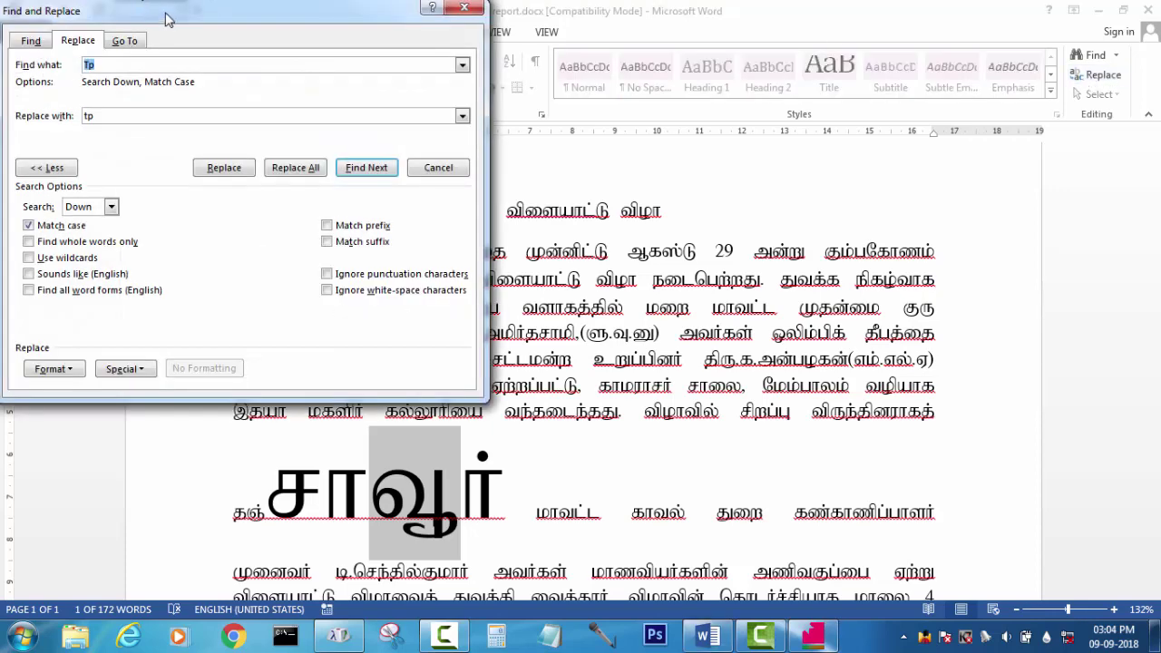
left_click_drag(166, 18, 827, 148)
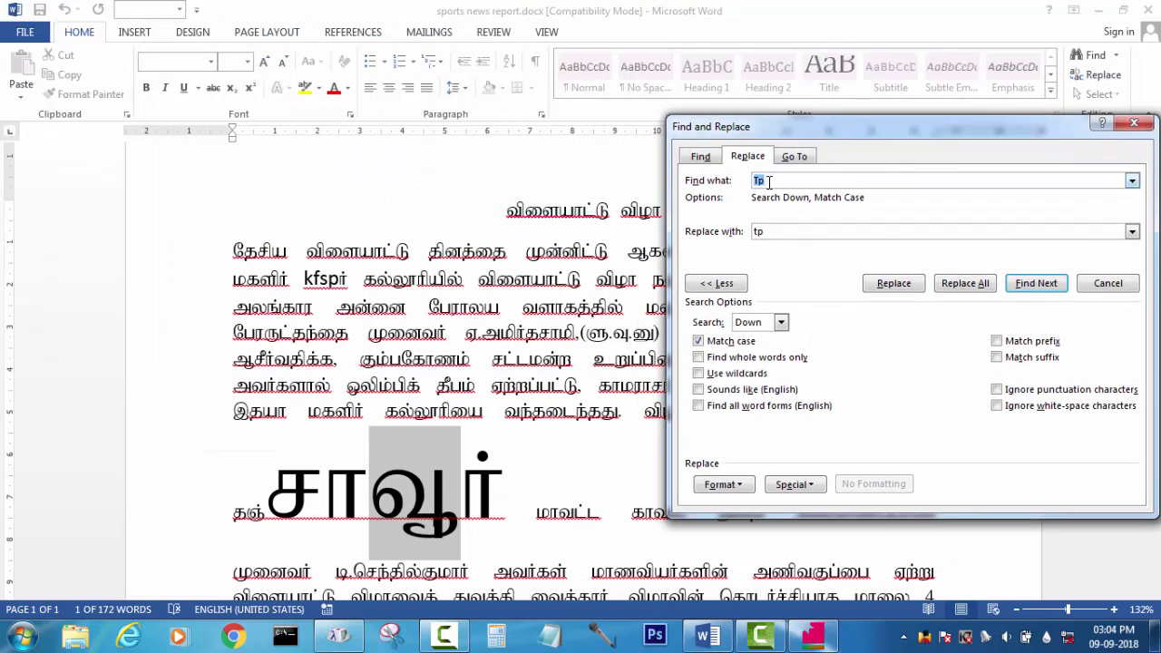
left_click(425, 465)
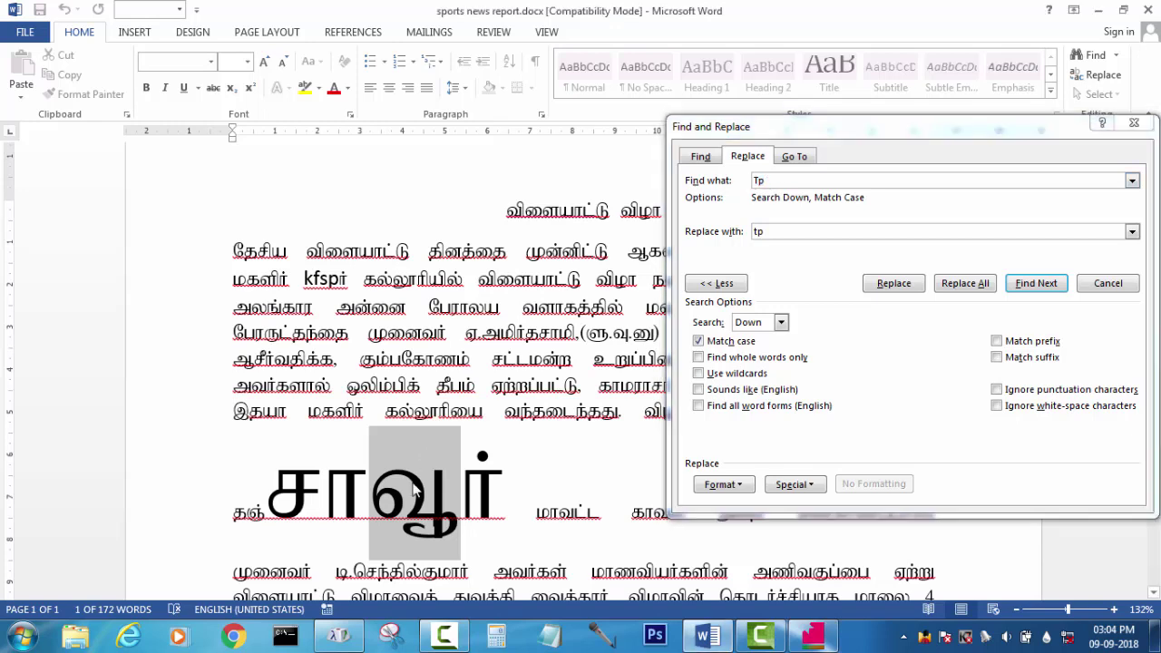
left_click(444, 525, "shift")
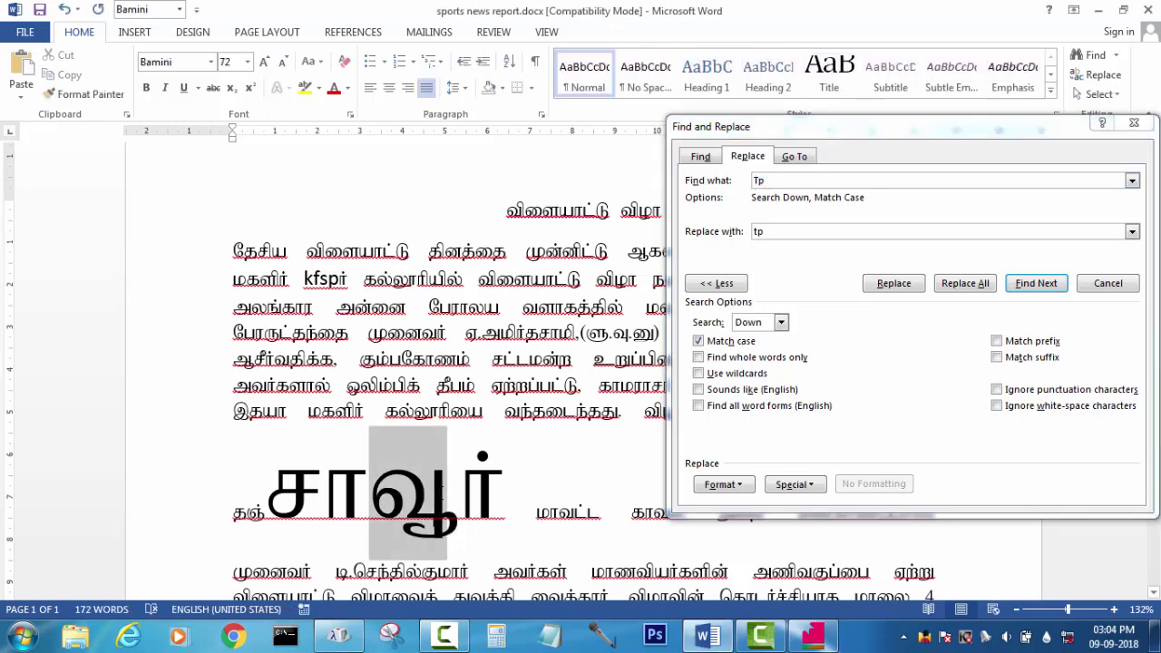
left_click(460, 503, "shift")
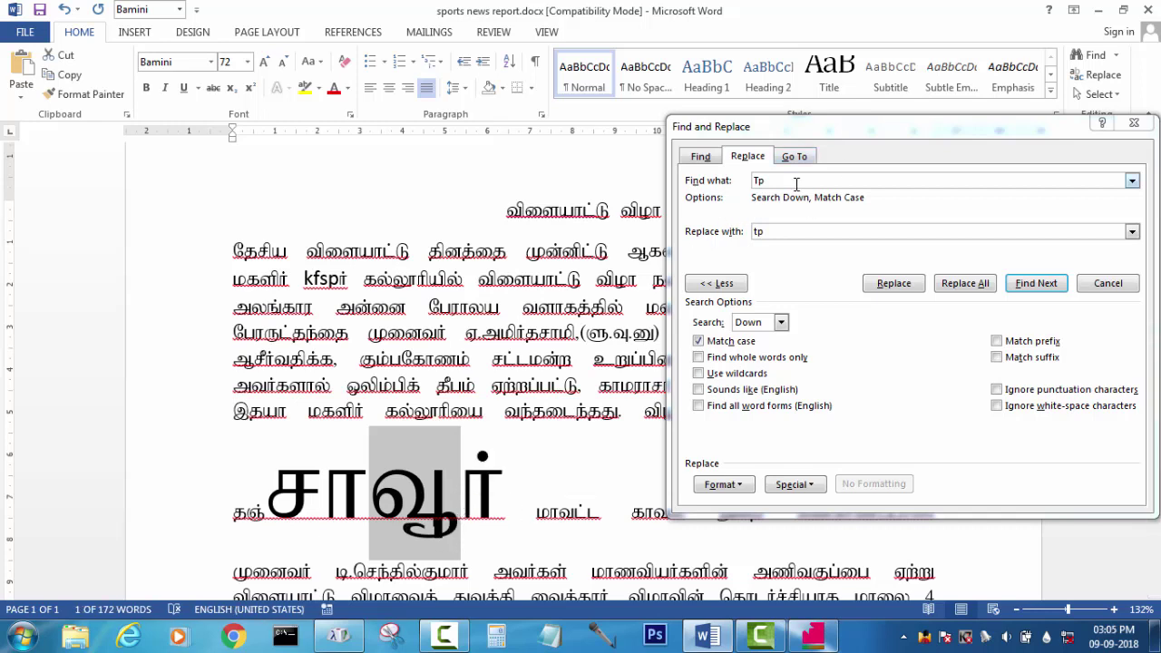
left_click(723, 184)
type("T+")
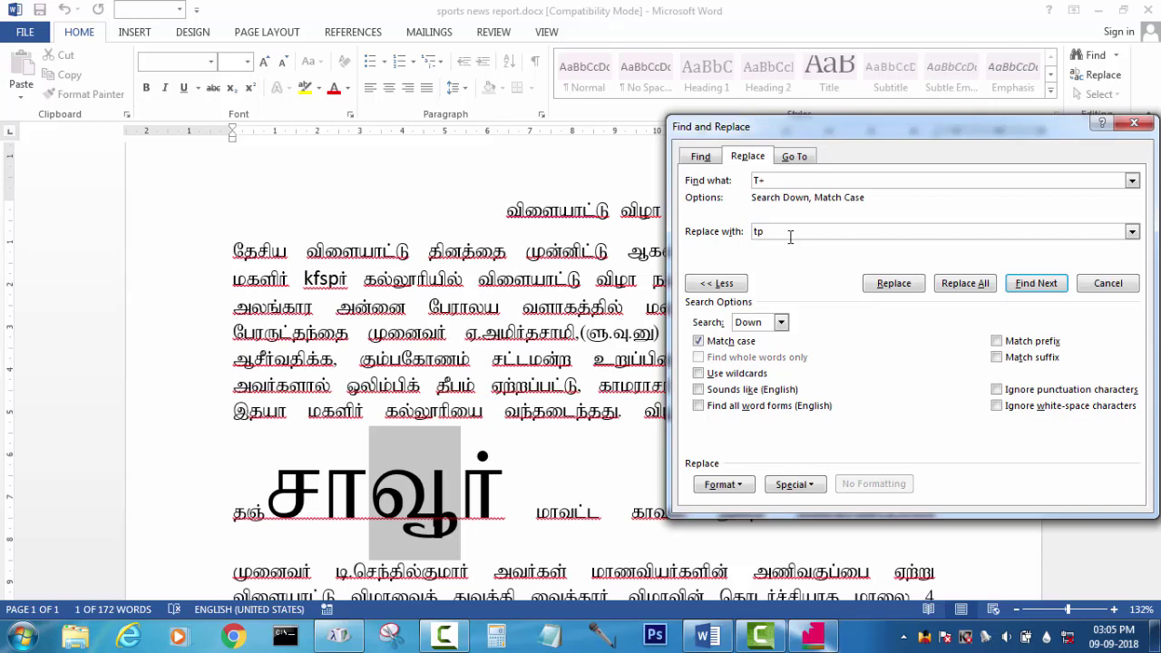
- Switch to Character Map, clear the old entry, compose வூ from the Bamini வ and the ூ tail sign, and copy it
left_click(338, 635)
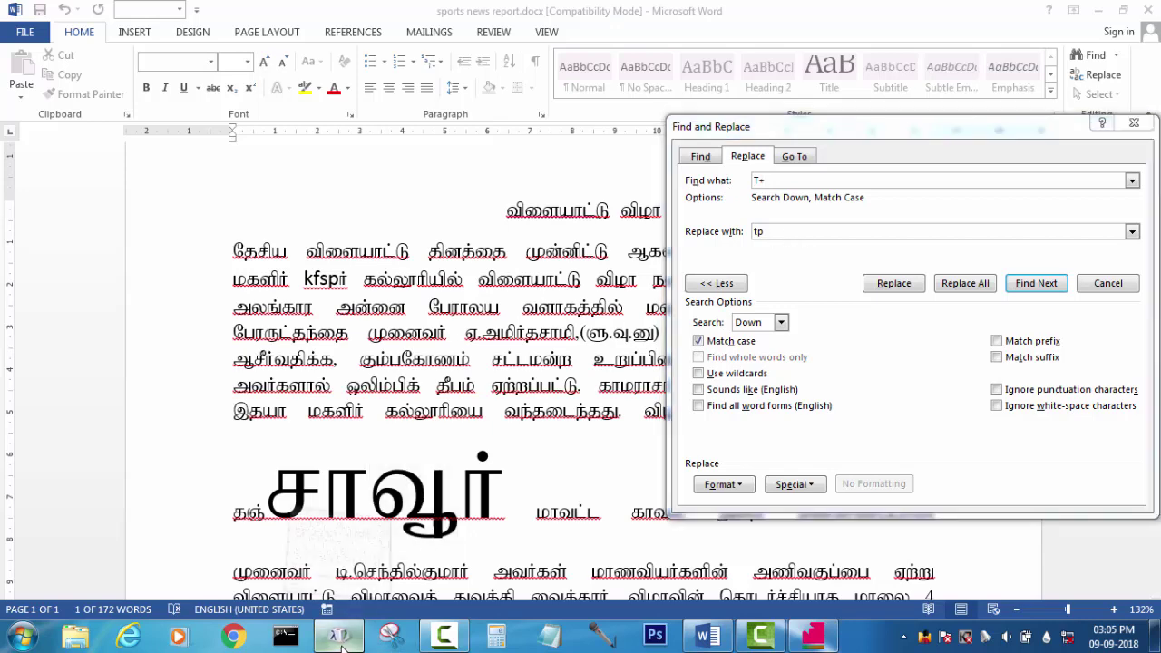
left_click(239, 324)
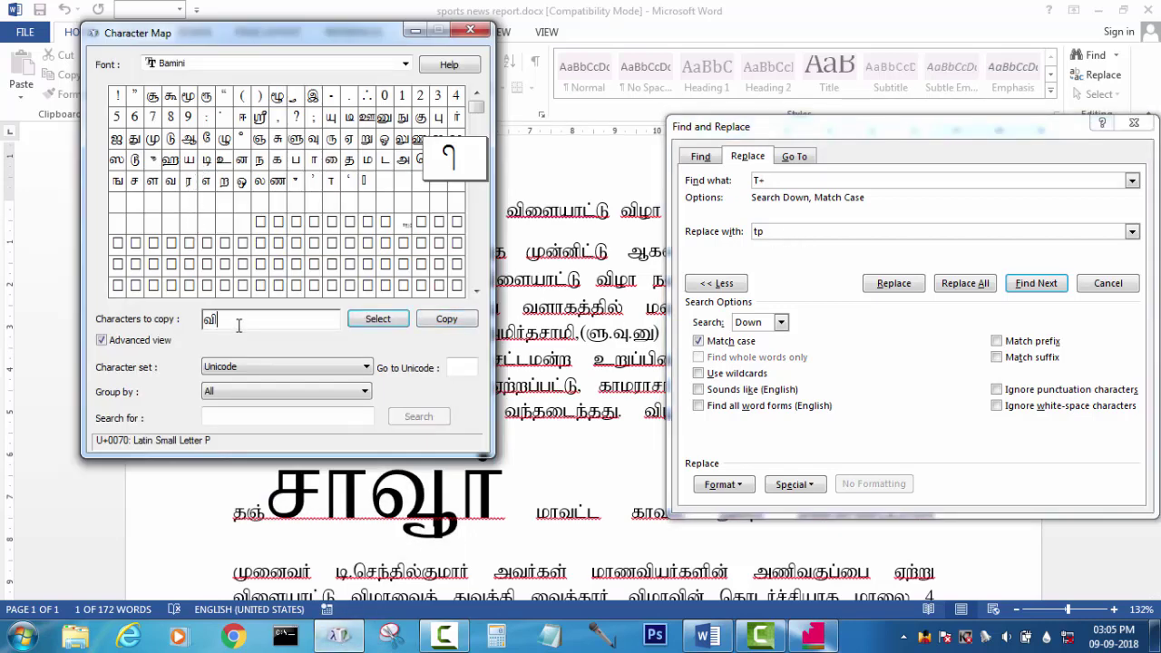
key("BackSpace")
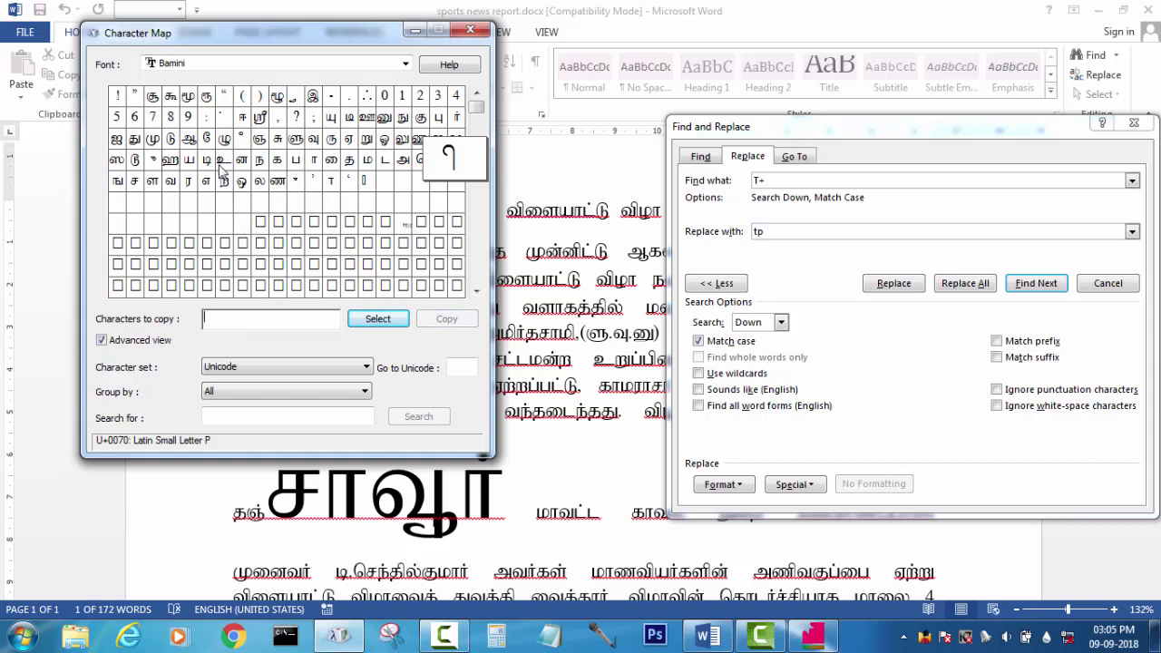
left_click(169, 180)
left_click(379, 318)
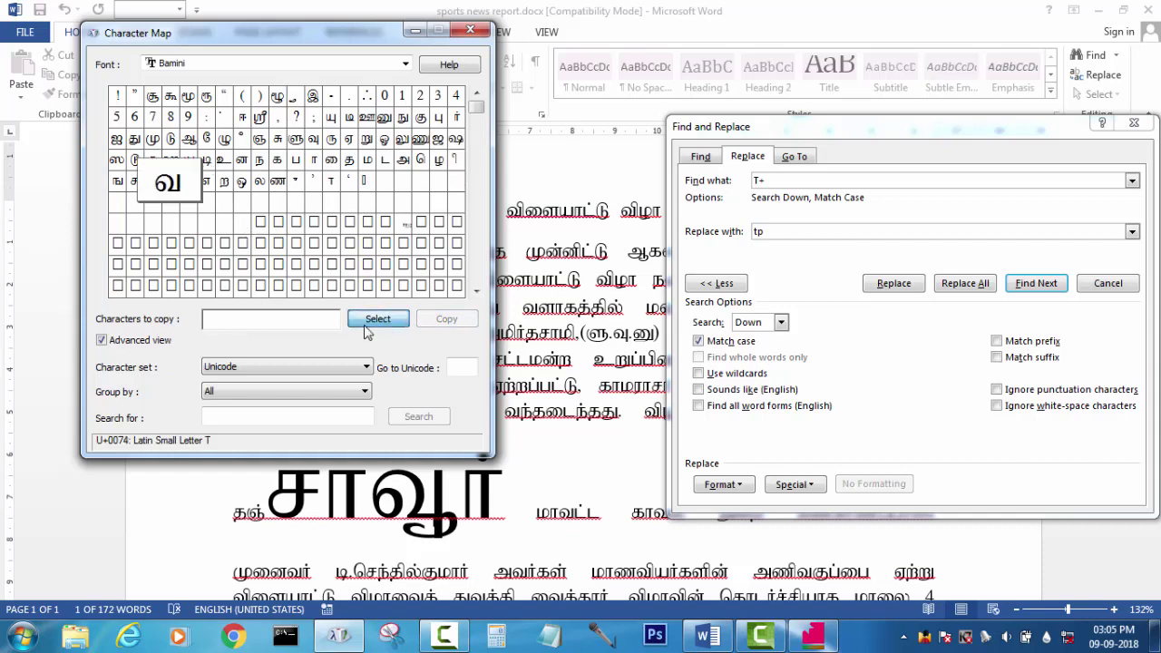
left_click(292, 104)
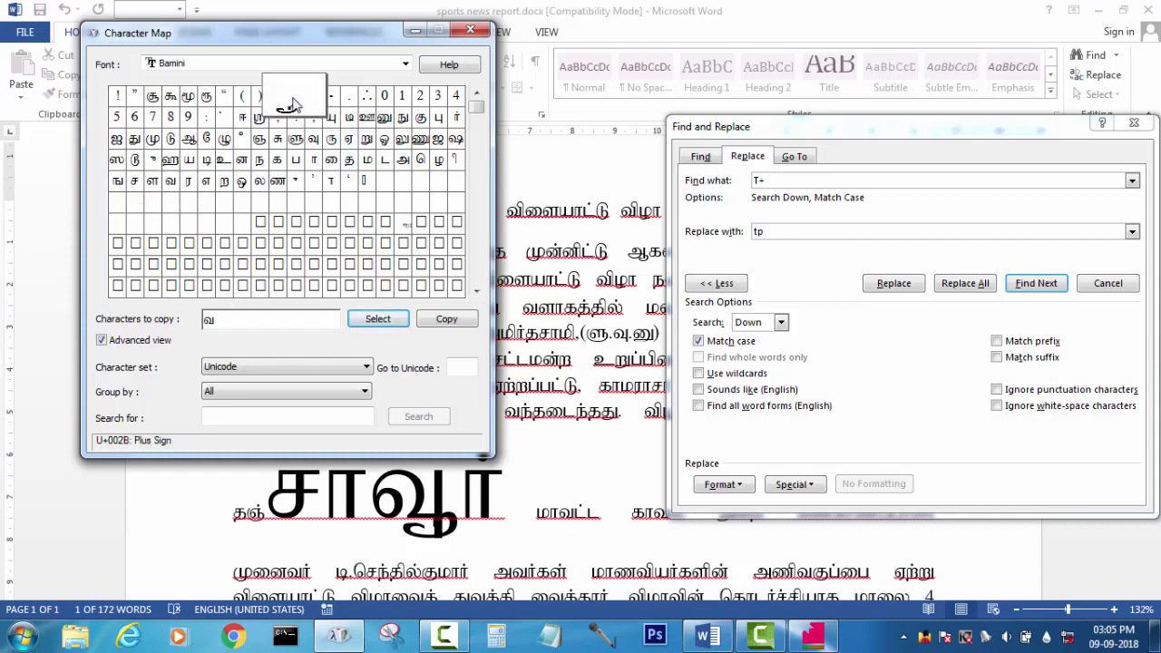
left_click(378, 319)
left_click(446, 319)
- Set the replacement text to "t+" using the copied letter, replace every "T+" in the whole document, and close Find and Replace
double_click(768, 235)
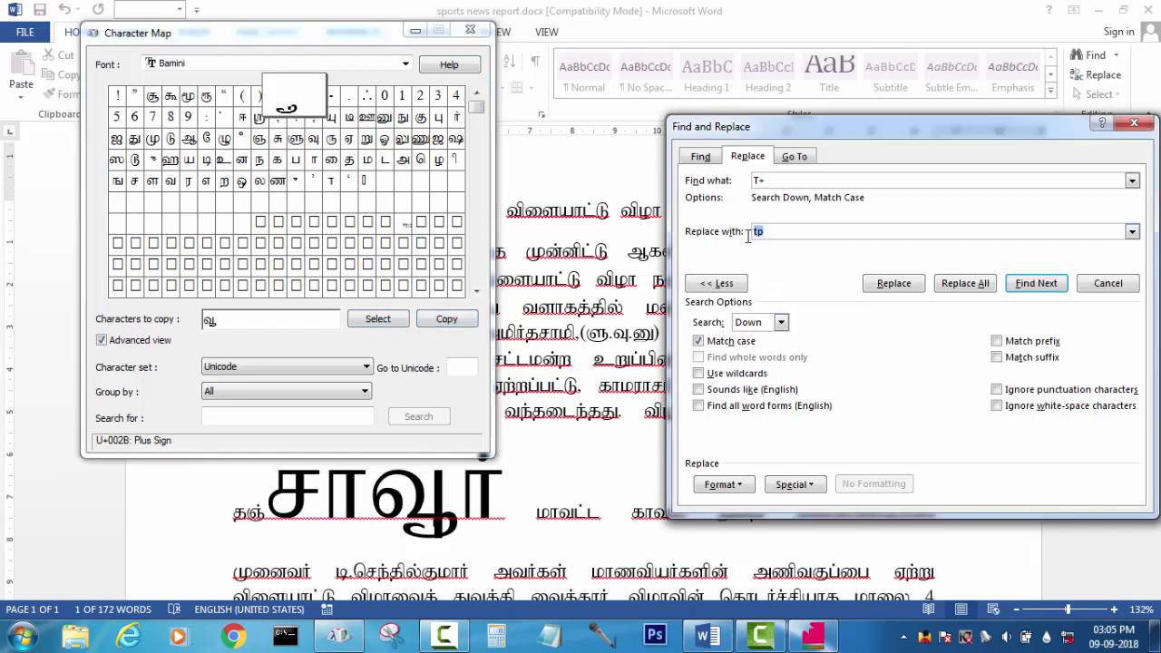
key("ctrl+v")
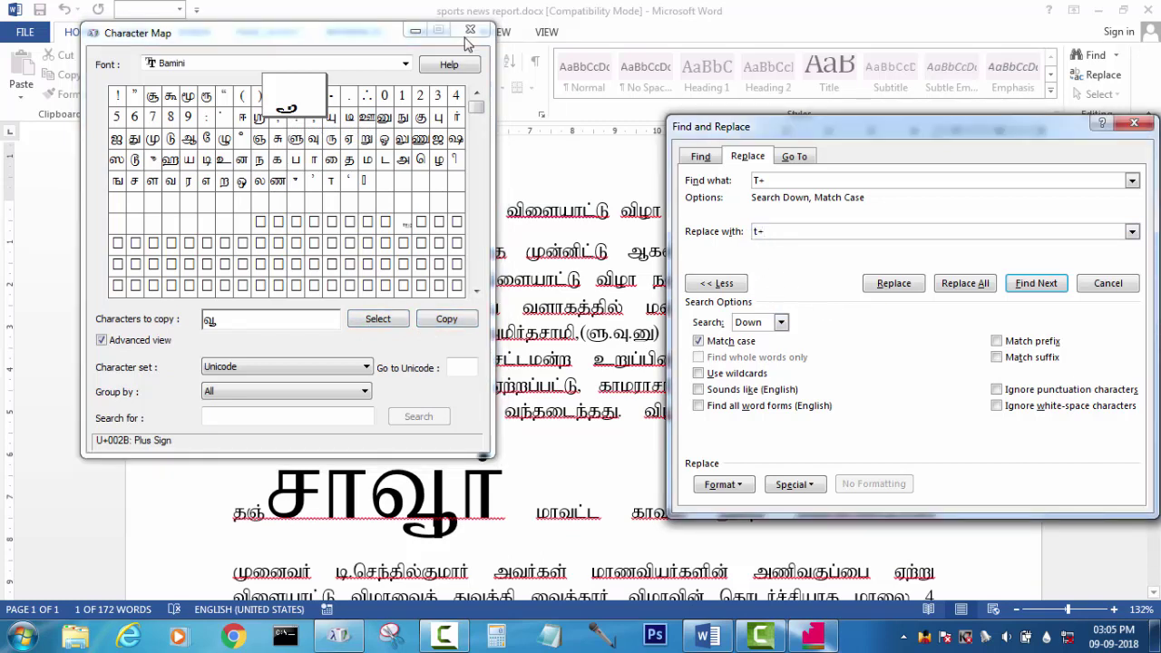
left_click(414, 30)
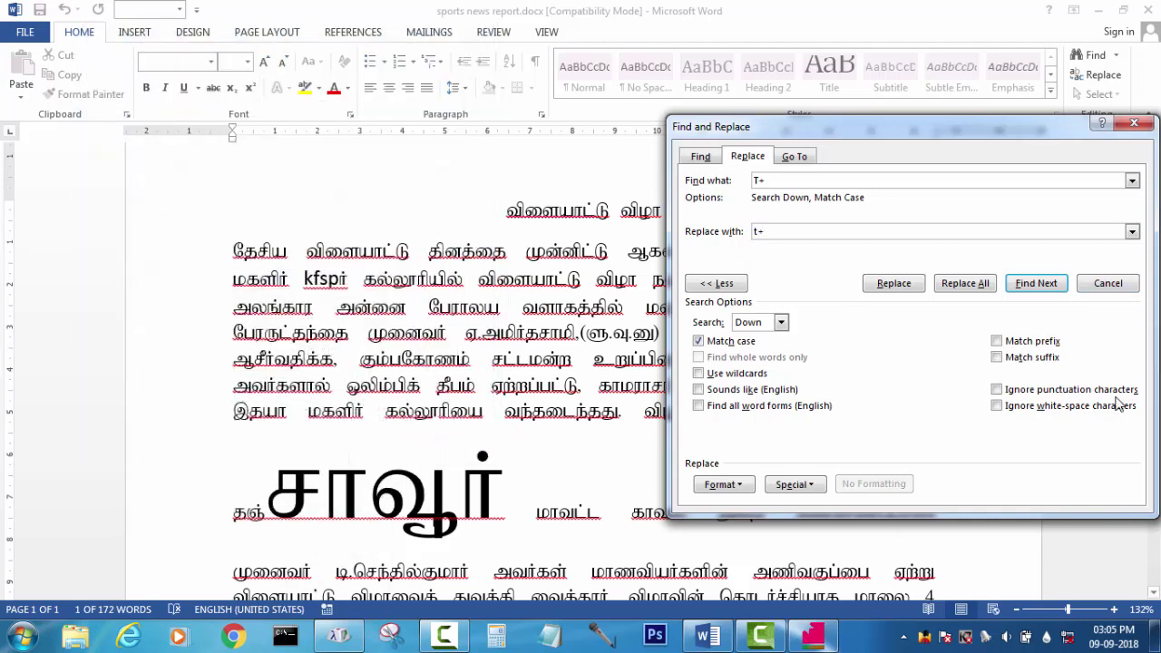
left_click(960, 285)
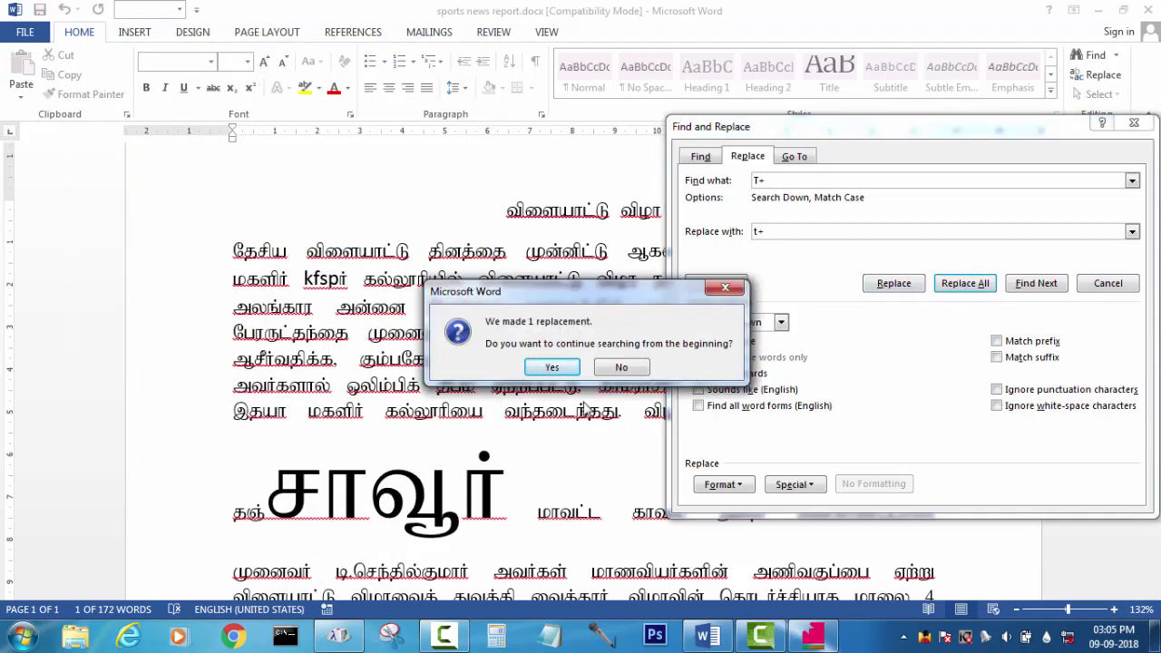
left_click(551, 367)
left_click(587, 366)
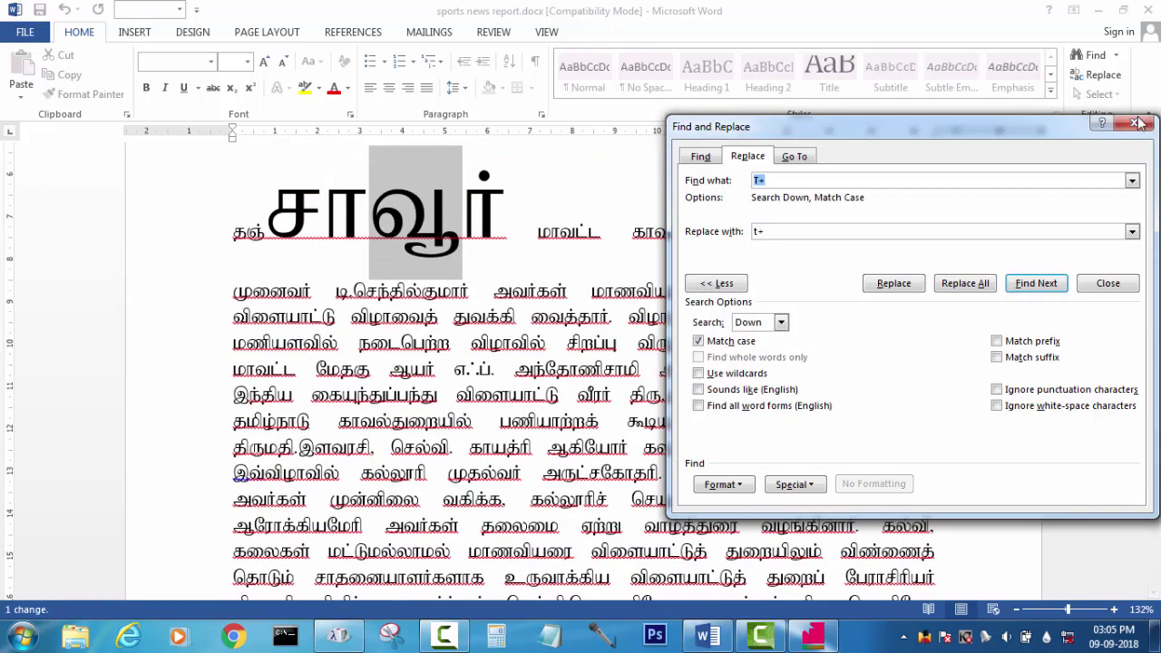
left_click(1134, 122)
- Set the font size of the enlarged சாவூர் in தஞ்சாவூர் to 14
left_click(457, 262)
scroll(457, 261, "up", 2)
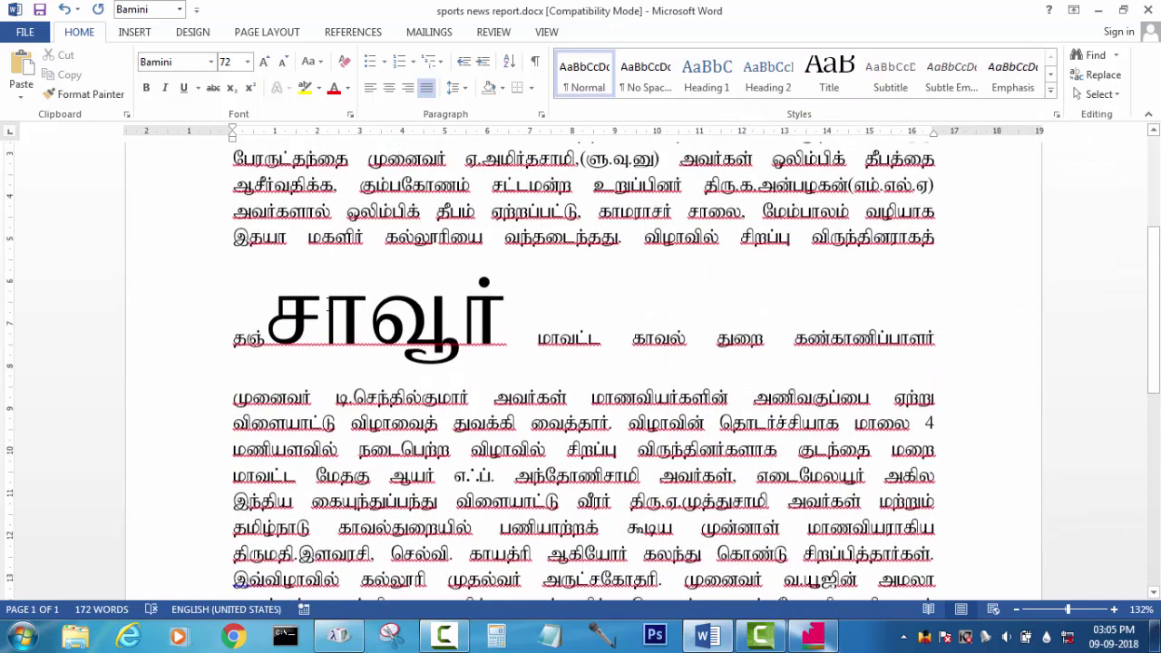
left_click_drag(265, 317, 540, 318)
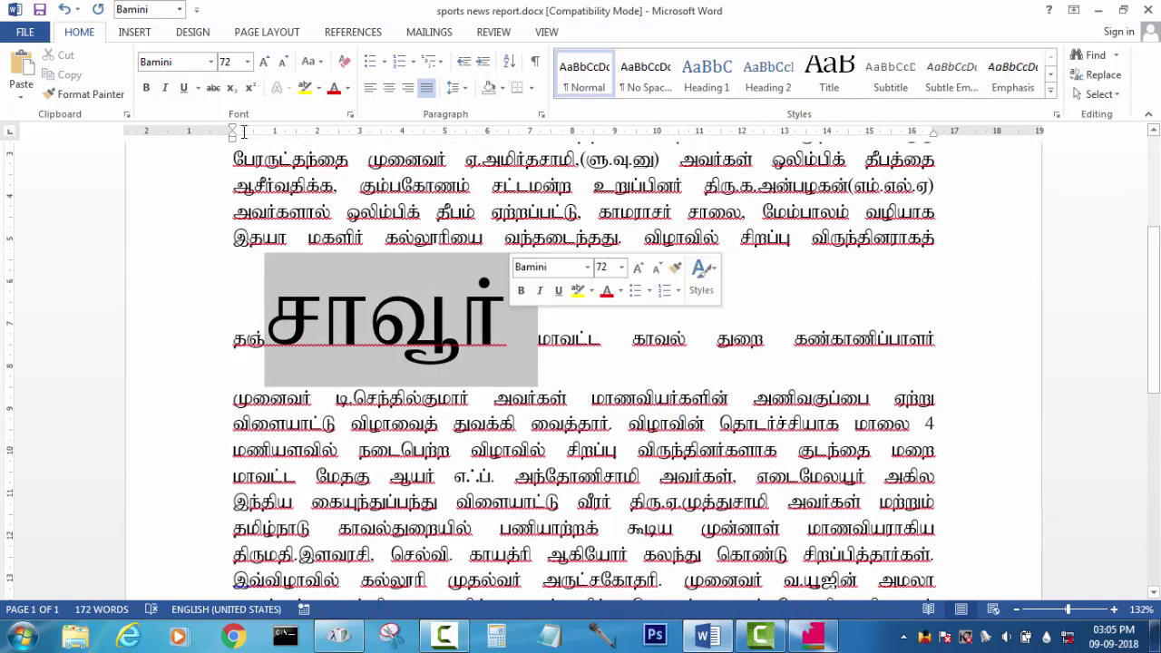
left_click(228, 64)
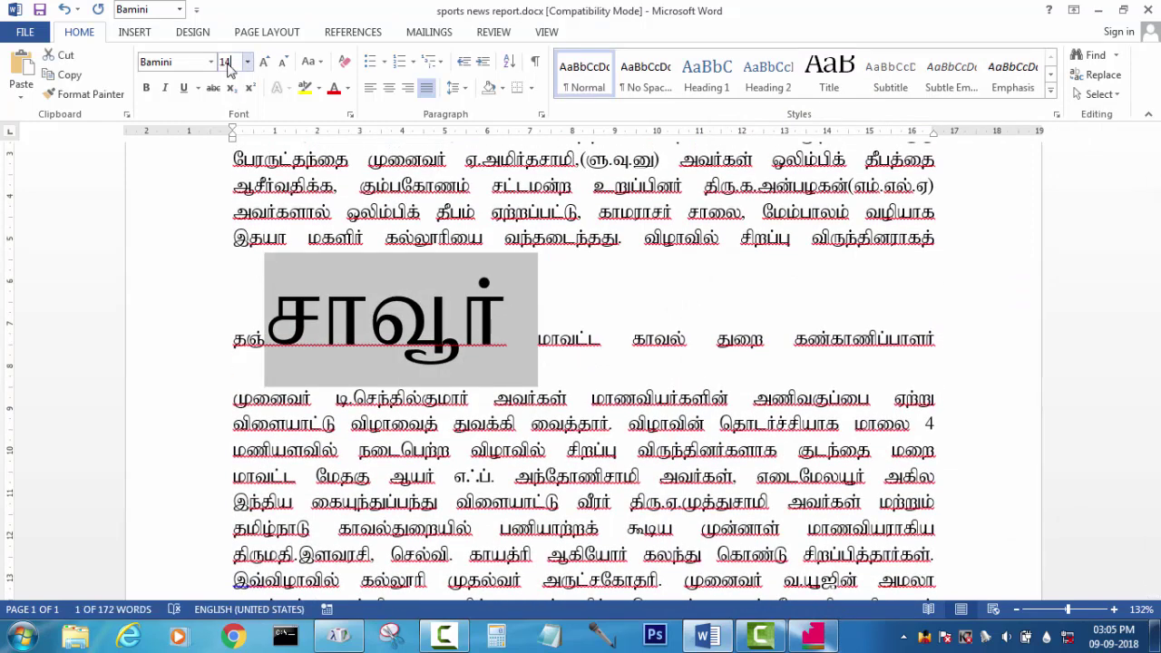
type("14")
key("Return")
left_click(441, 338)
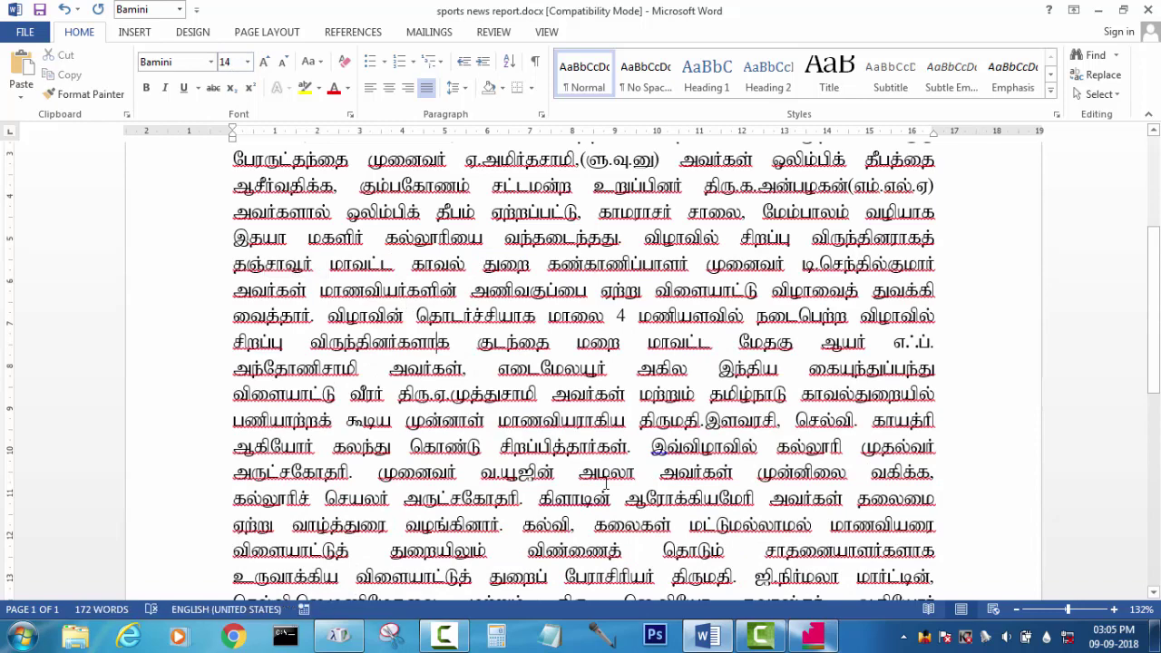
- Compare the converted output in NHM Converter with the report's text in Word to look for other wrongly composed letters
left_click(816, 637)
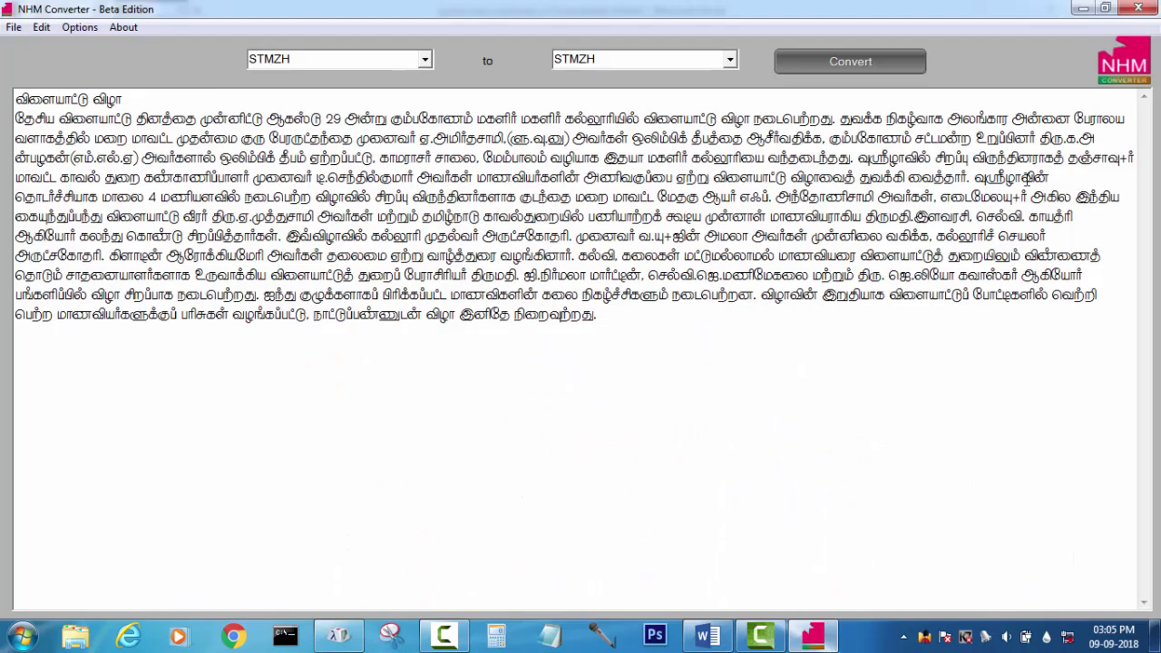
left_click(1083, 8)
left_click(812, 637)
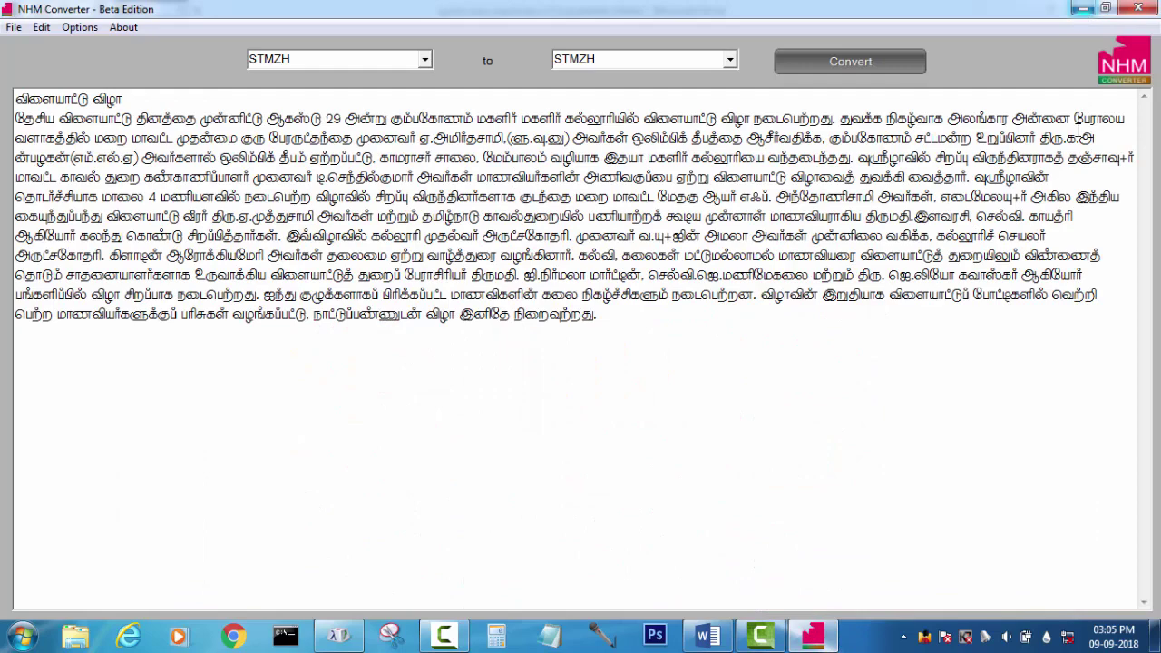
left_click(1083, 8)
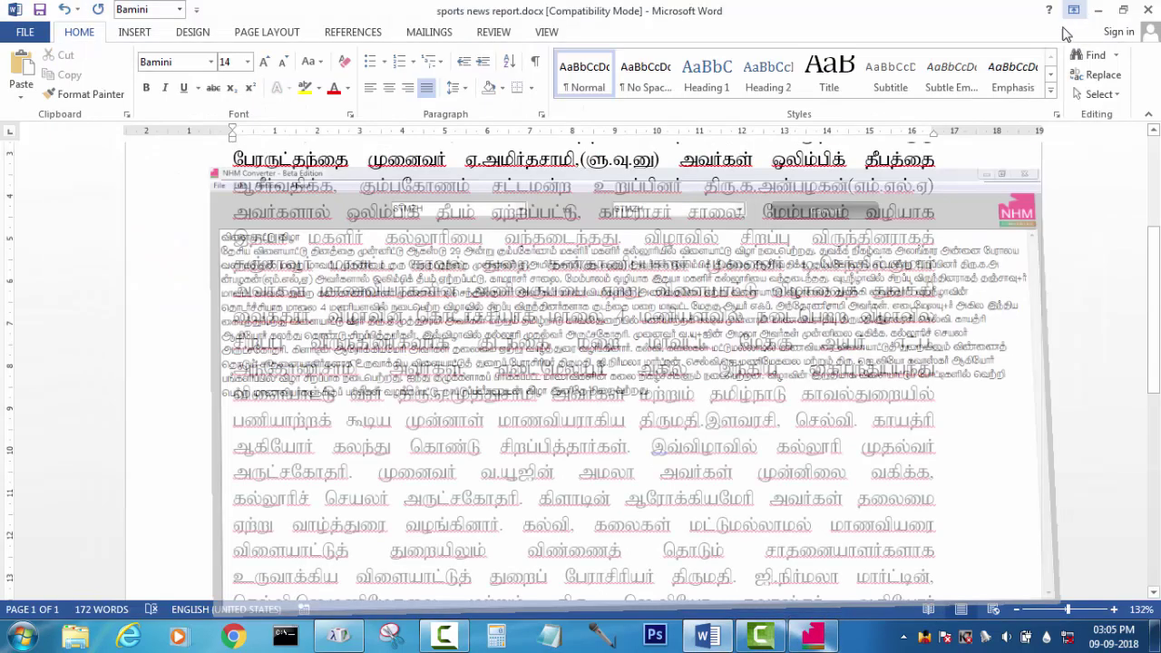
scroll(769, 345, "up", 1)
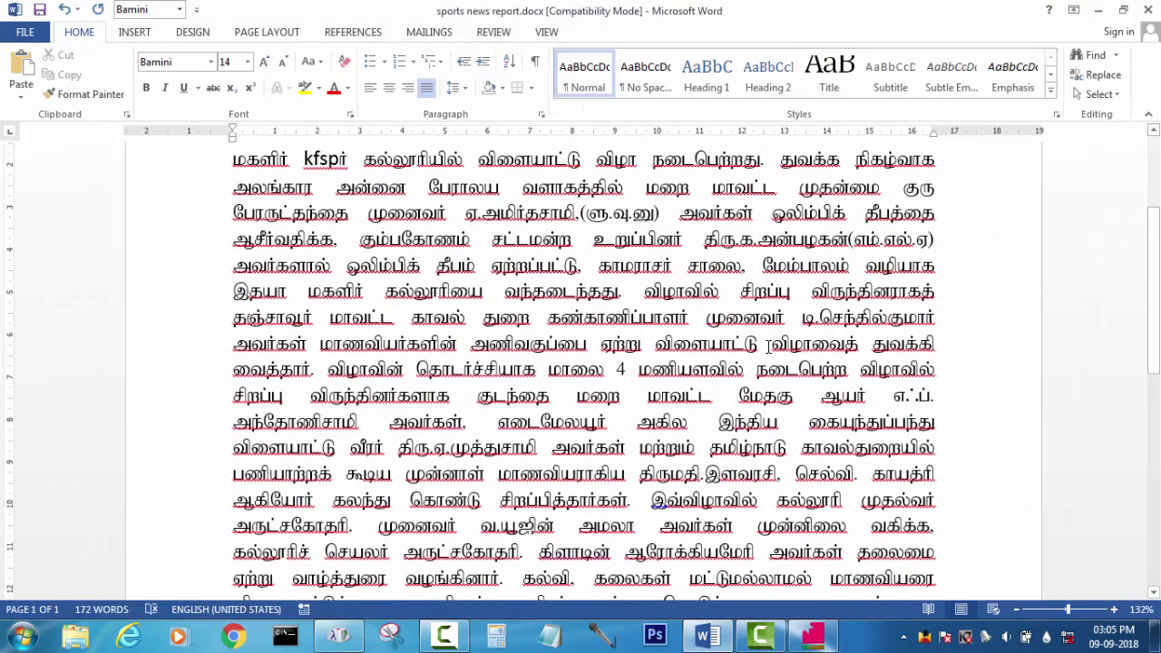
left_click(787, 447)
scroll(787, 447, "down", 1)
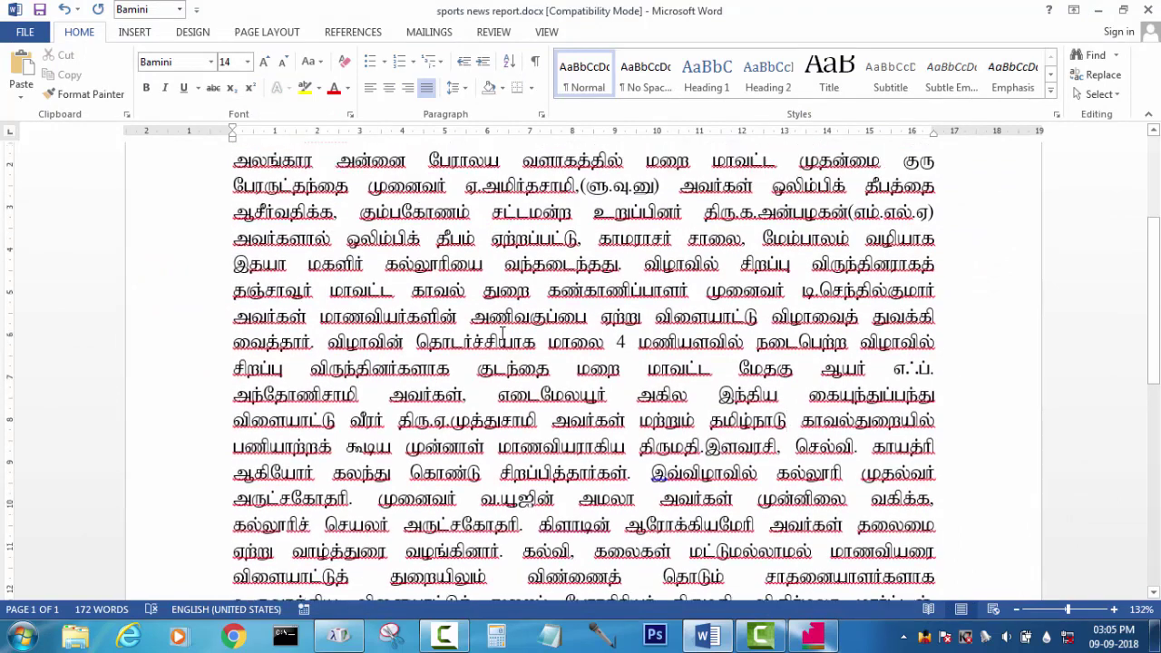
scroll(787, 447, "up", 1)
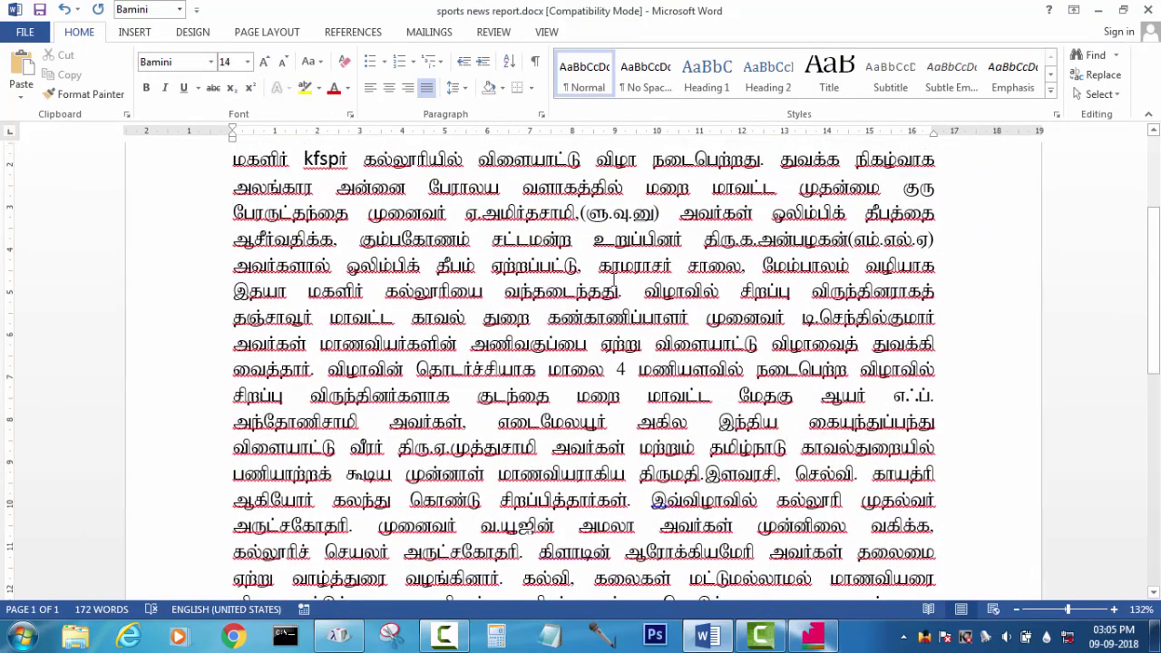
scroll(788, 305, "up", 1)
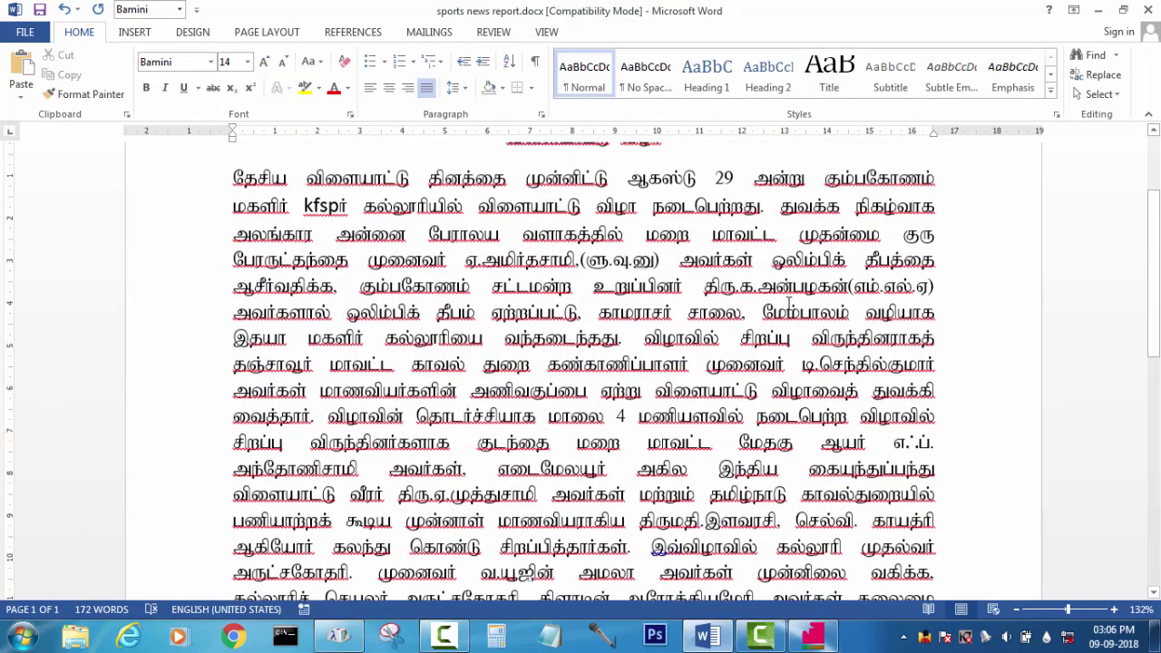
scroll(788, 304, "down", 1)
scroll(788, 305, "down", 1)
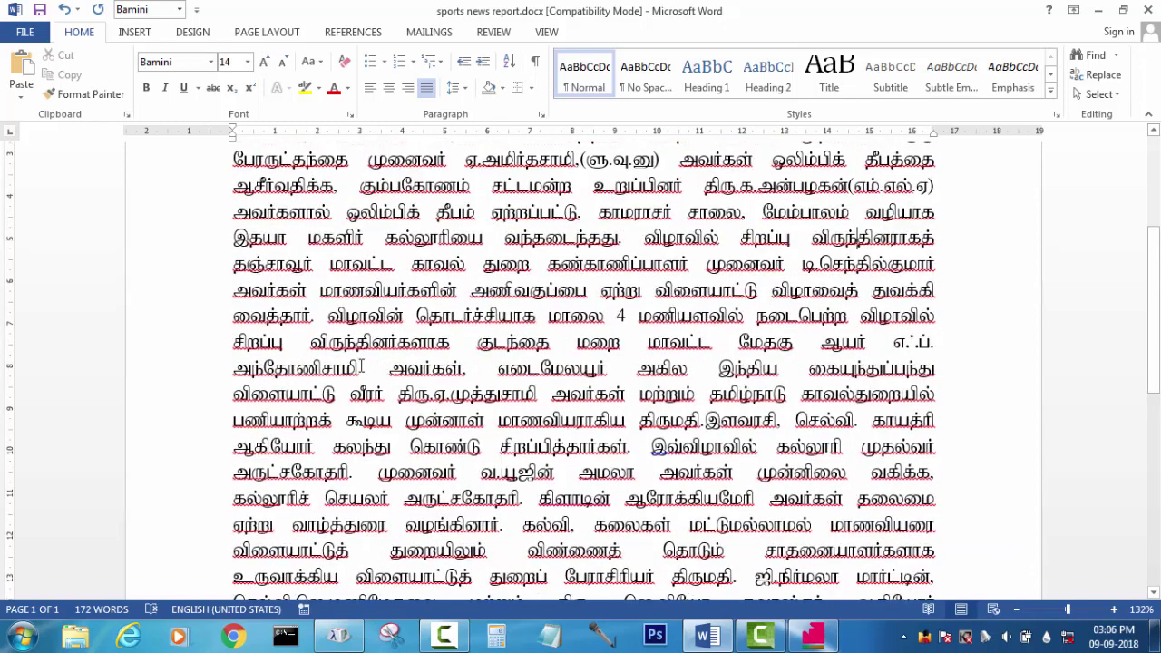
scroll(360, 366, "down", 1)
- Enlarge the word எடைமேலயூர் to 72 points to examine how its யூ letter is composed
left_click_drag(498, 315, 633, 316)
left_click(247, 62)
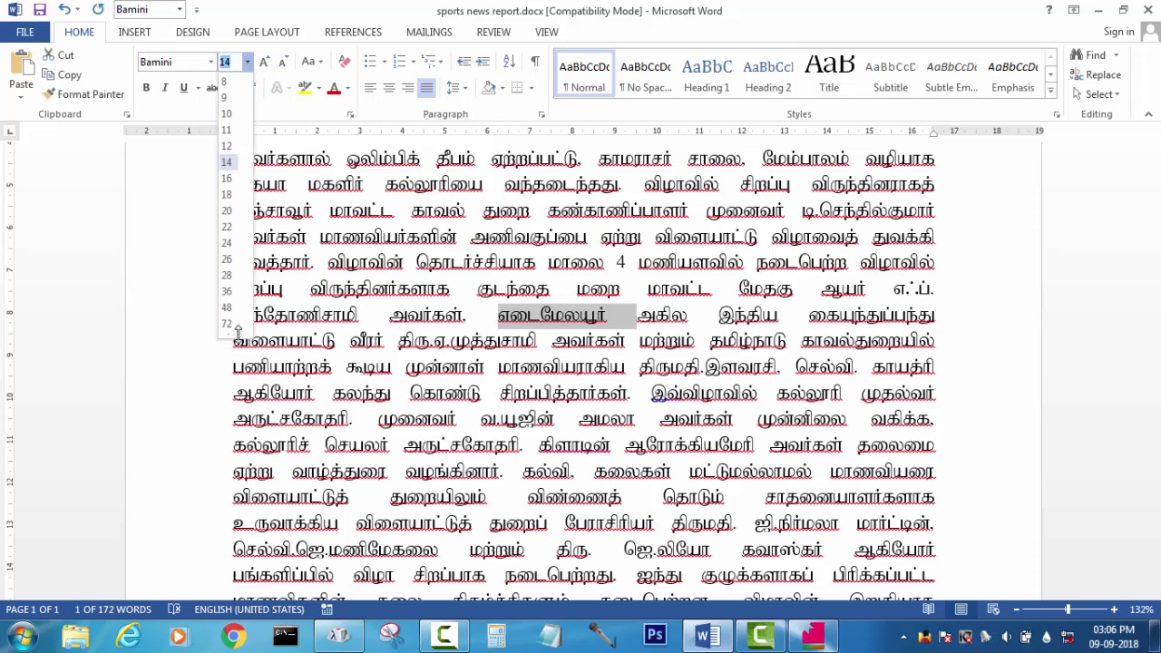
left_click(225, 331)
left_click(710, 379)
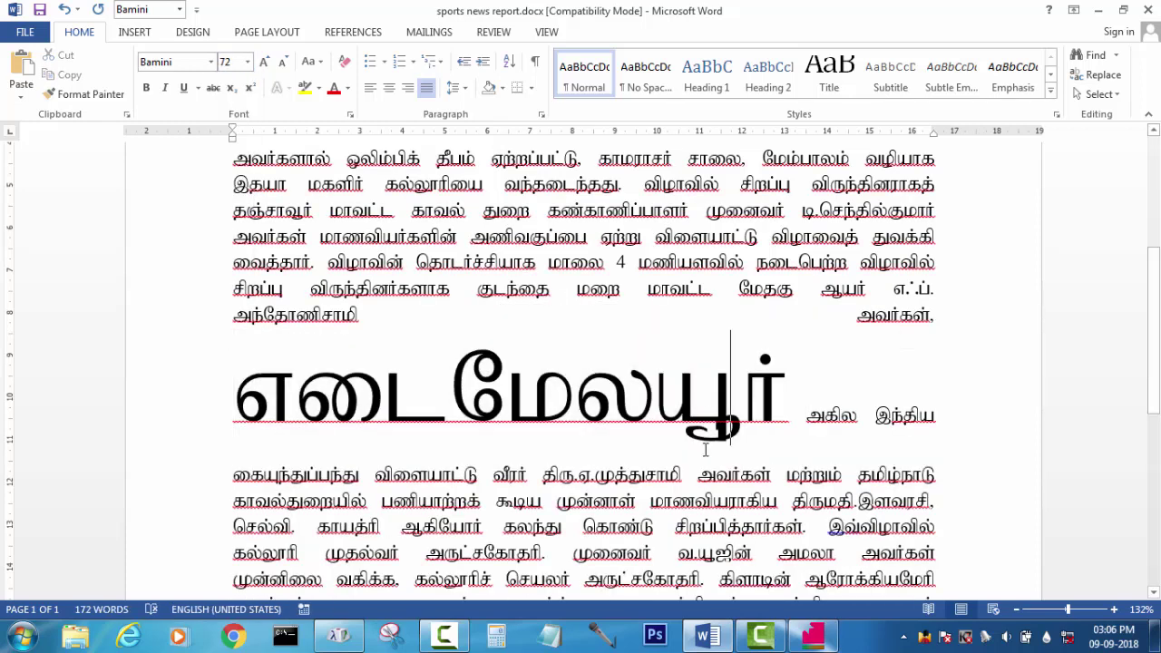
- Switch to Character Map and clear the previously composed வூ from the characters to copy
left_click(354, 637)
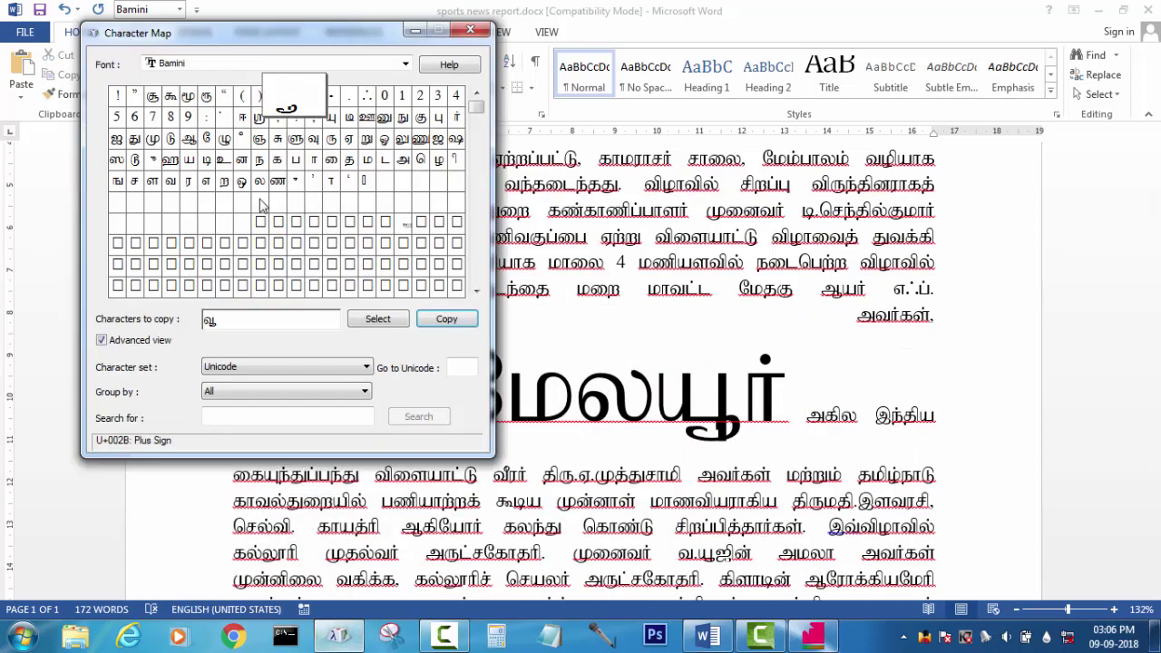
left_click(239, 322)
key("BackSpace")
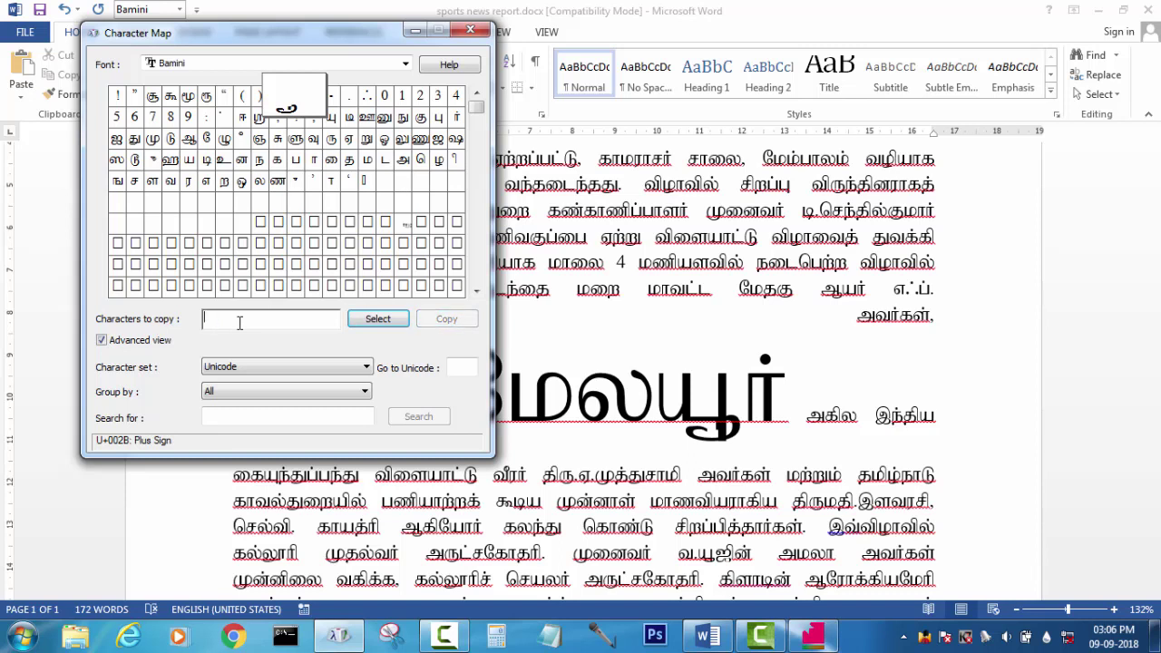
- Try composing யூ from யு and the ூ tail sign in the characters to copy, and clear it
left_click(335, 116)
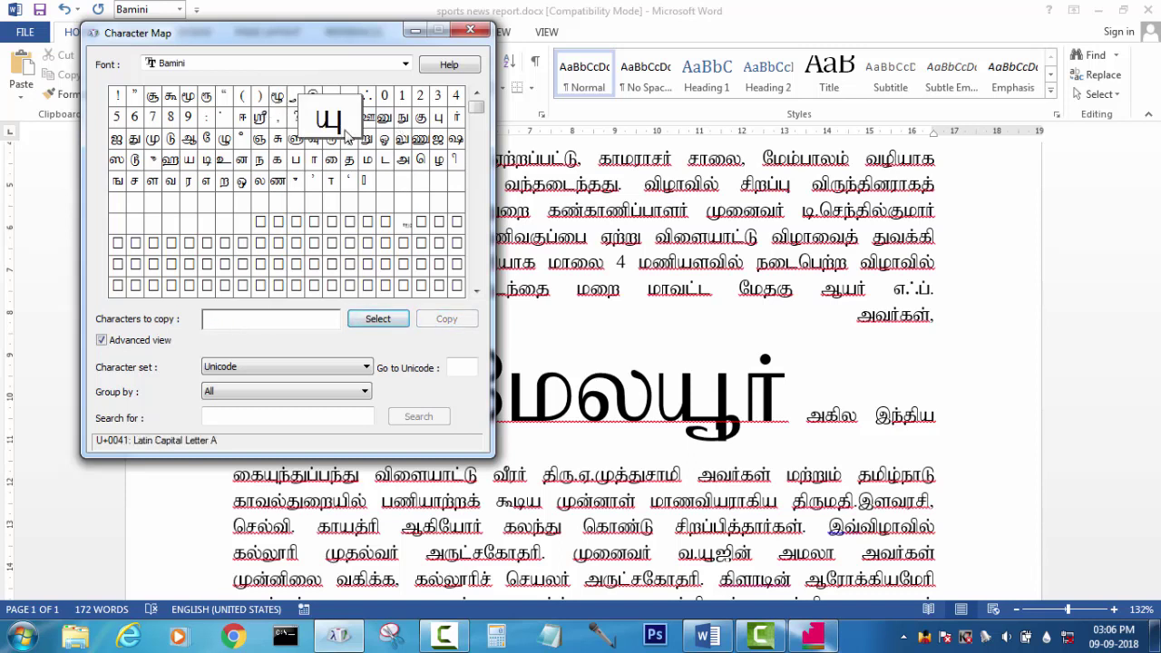
left_click(386, 327)
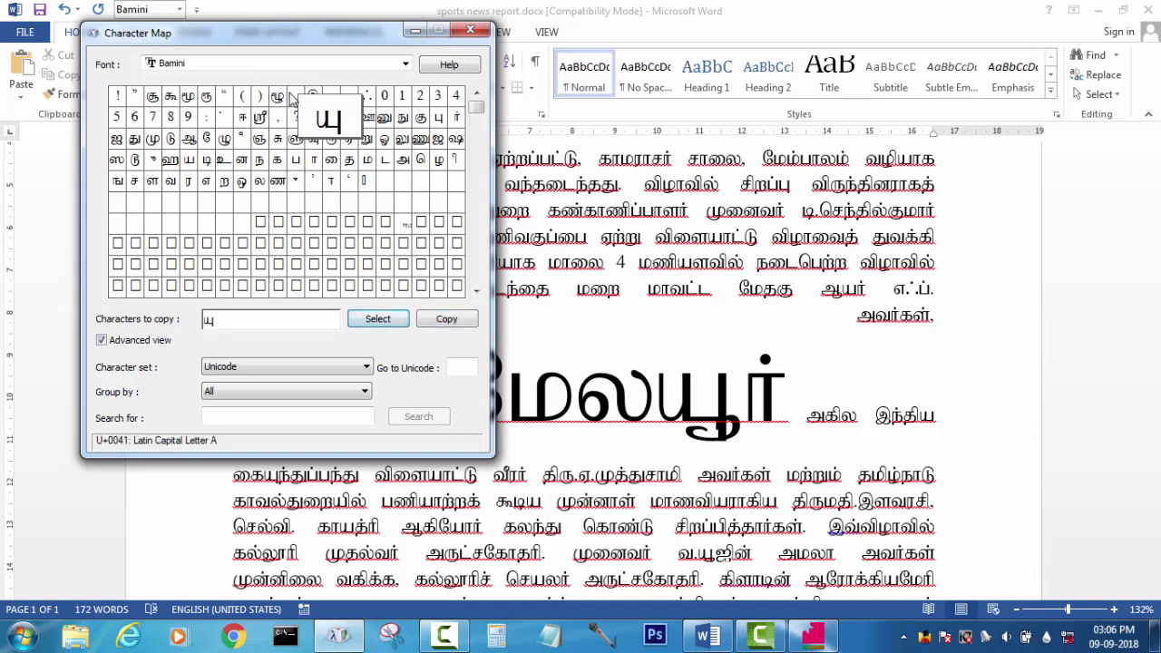
left_click(294, 96)
left_click(385, 321)
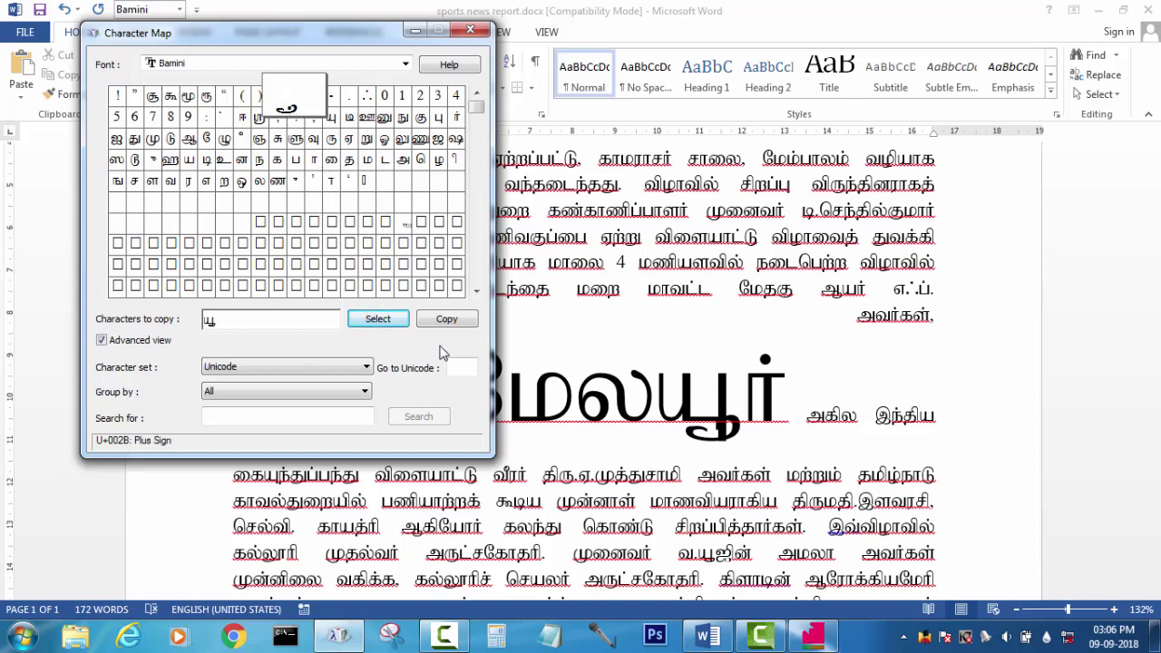
key("BackSpace")
key("BackSpace")
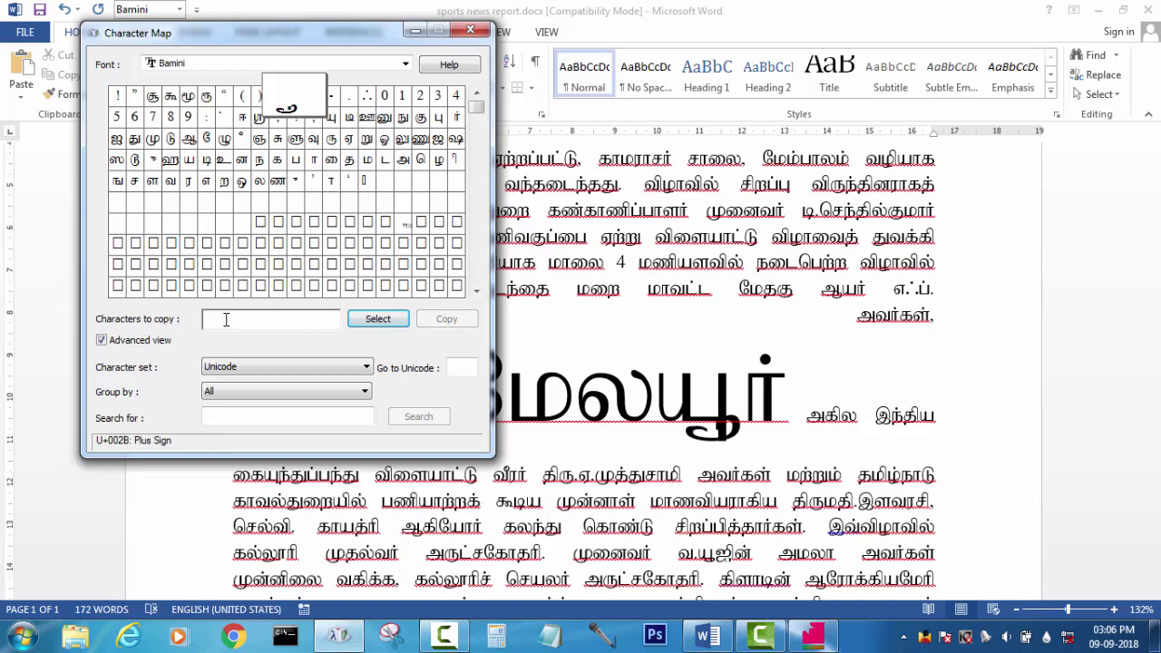
- Compose யூ from the Bamini ய and the ூ tail sign, and copy it
left_click(350, 161)
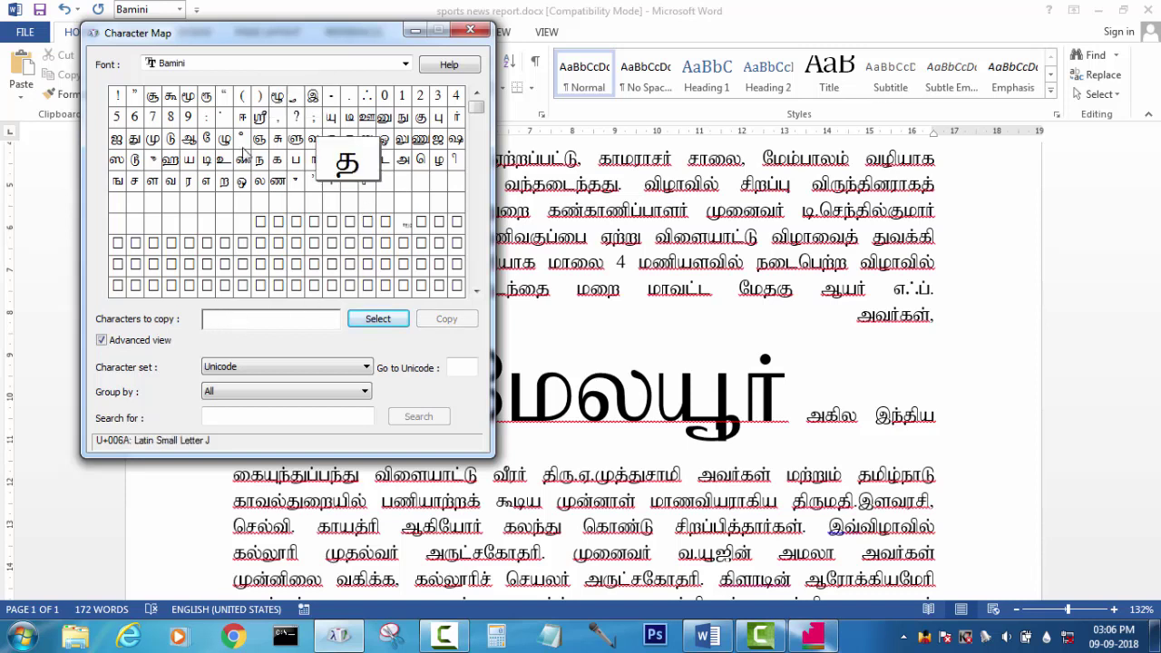
left_click(189, 162)
left_click(377, 319)
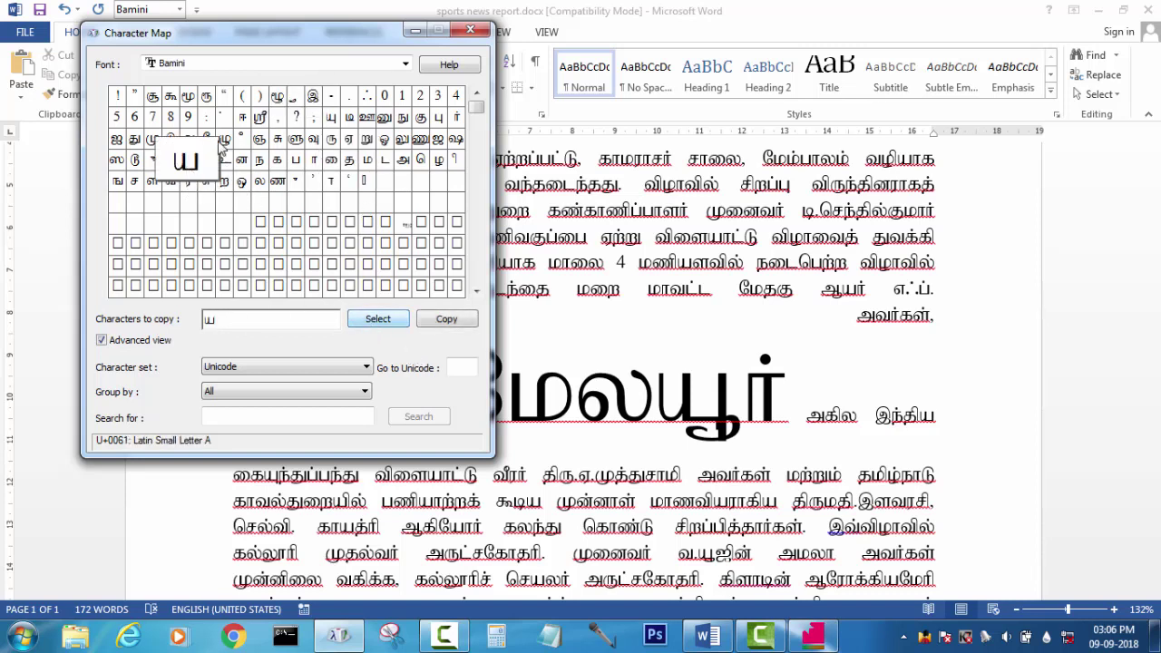
left_click(292, 107)
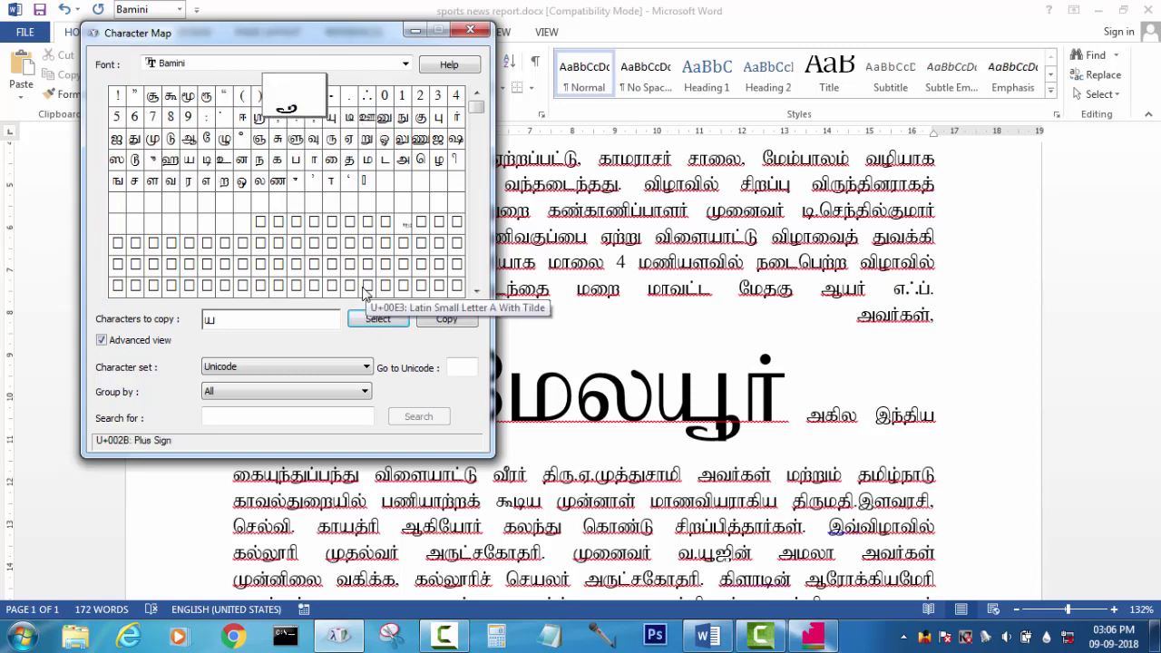
left_click(446, 319)
- Return to the Word report and select the whole யூ letter in the enlarged word எடைமேலயூர்
left_click(635, 389)
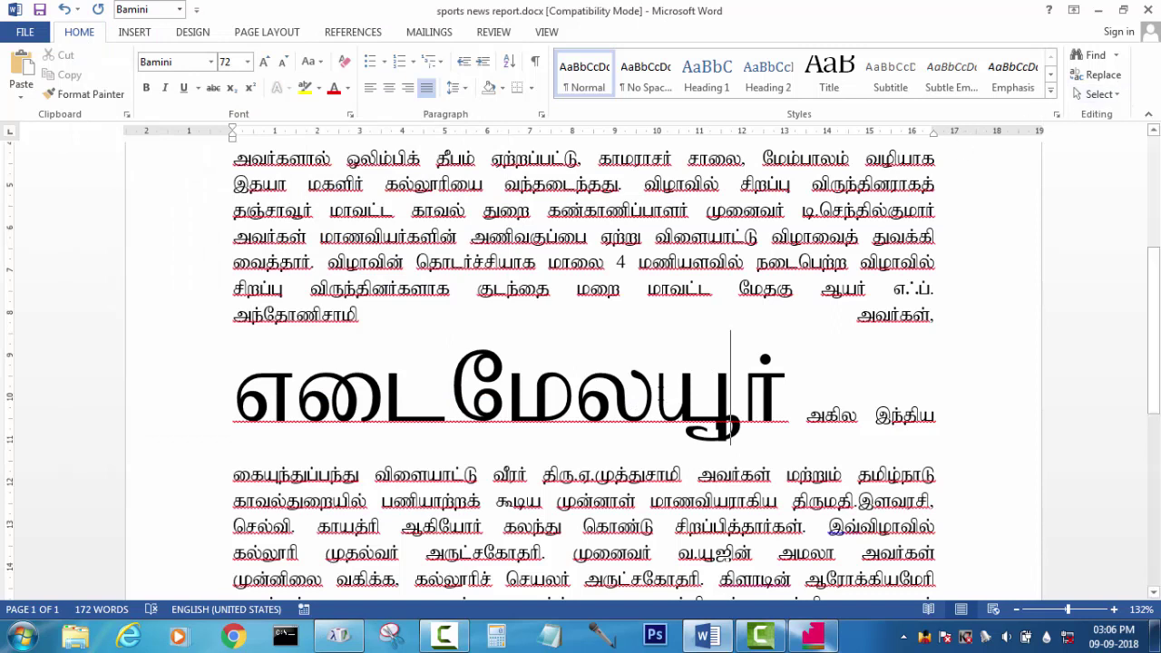
left_click_drag(668, 394, 745, 408)
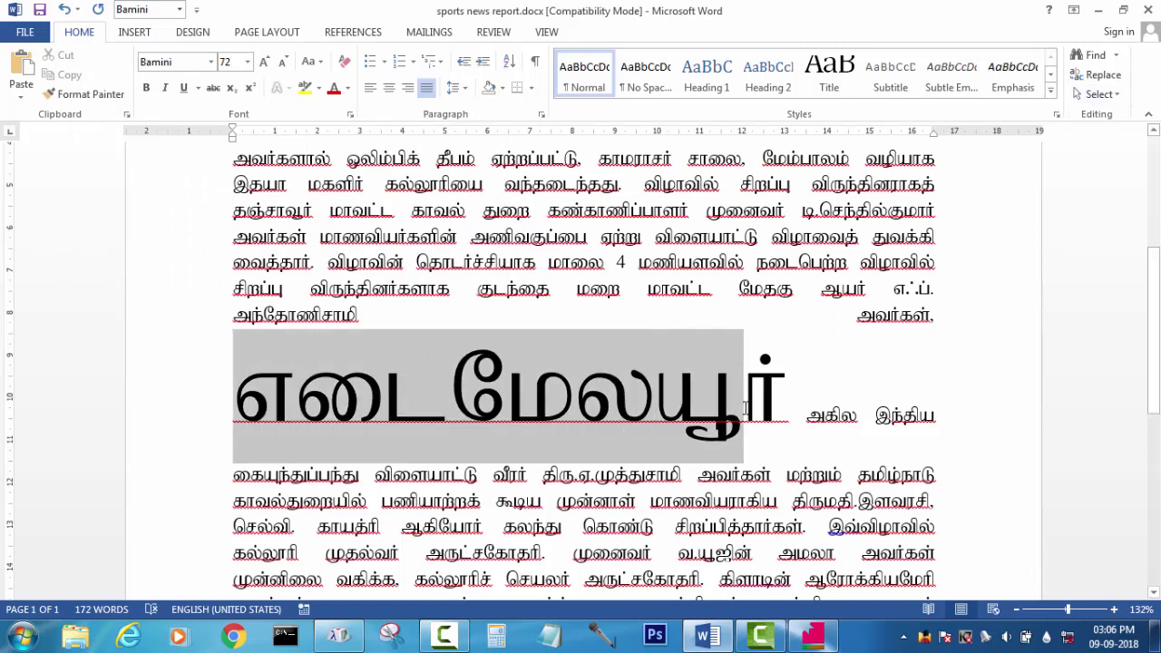
left_click(742, 405)
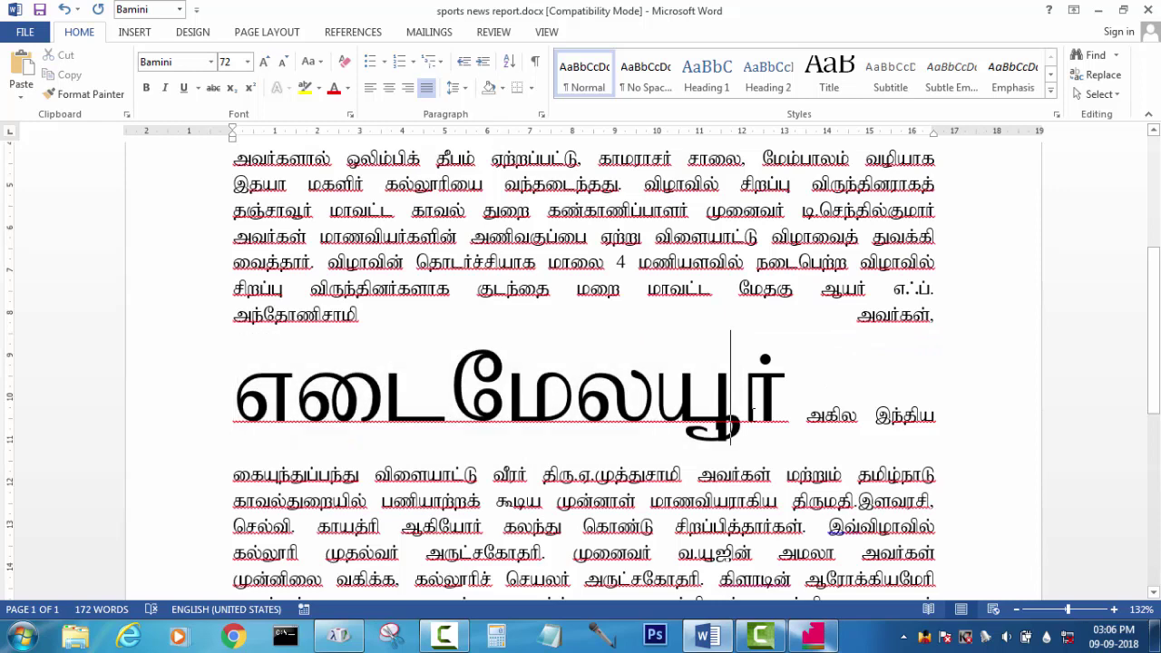
left_click_drag(743, 405, 675, 412)
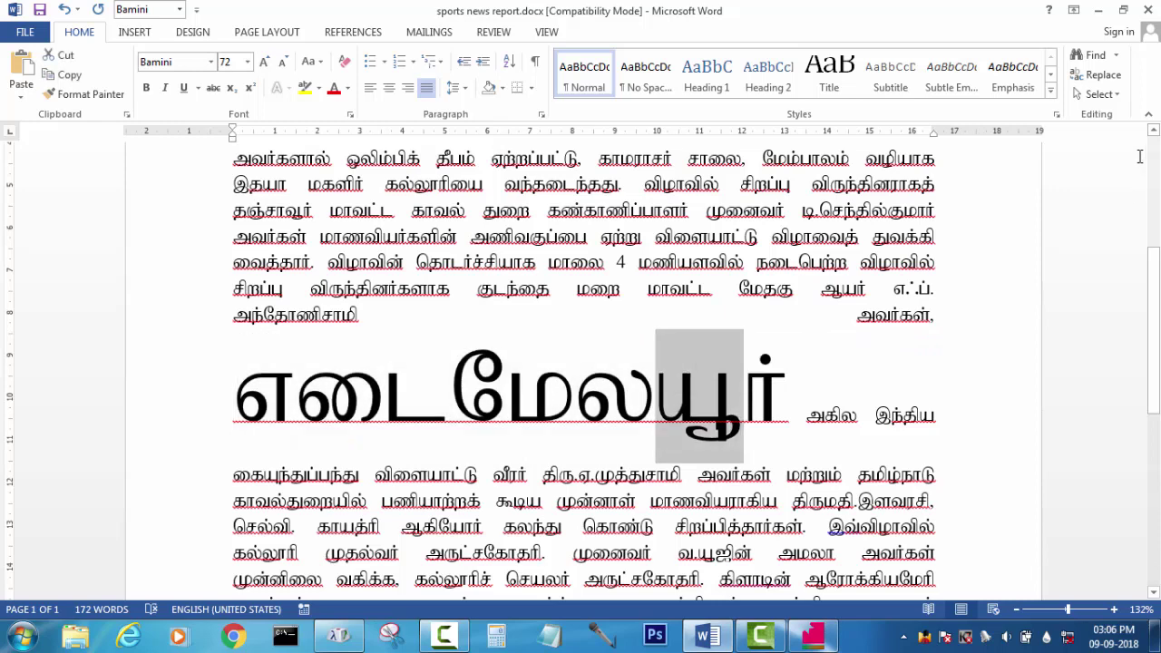
- Try setting up Find and Replace with a+ as the search text and an empty replacement
left_click(1118, 82)
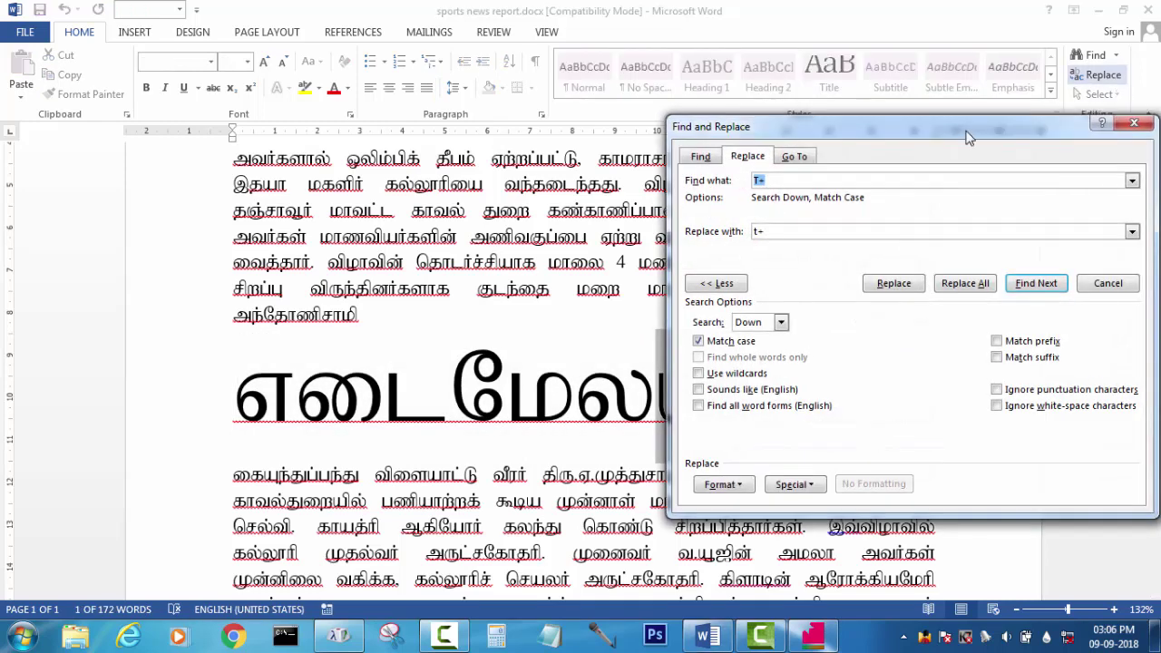
left_click_drag(956, 124, 395, 33)
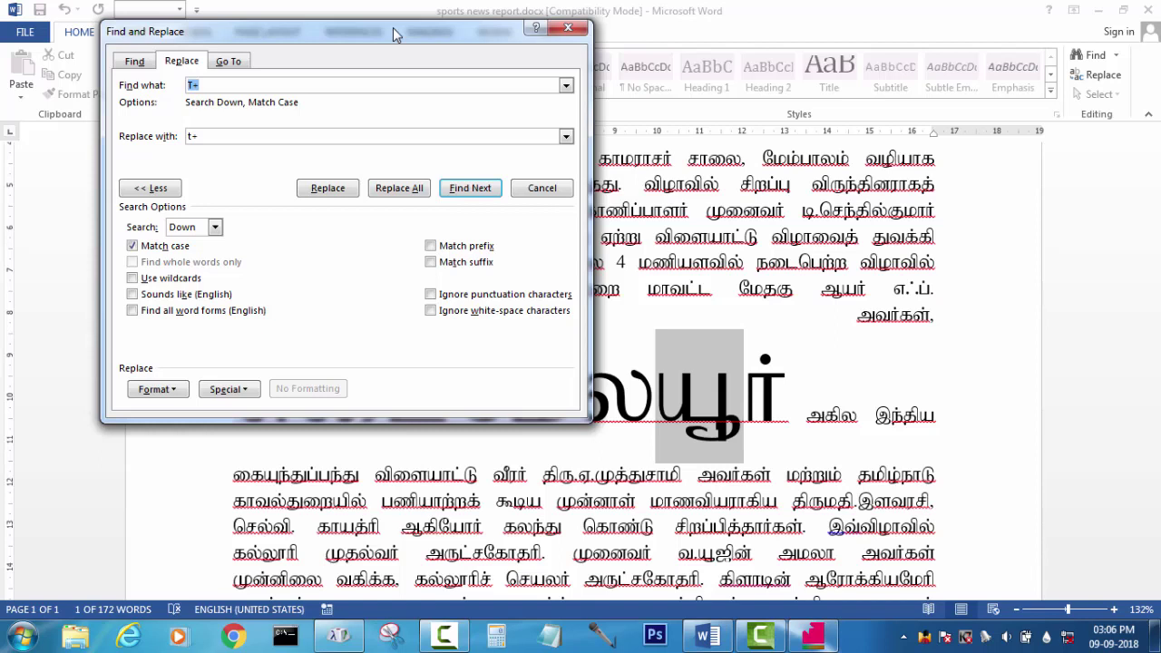
left_click(218, 85)
type("a+")
left_click_drag(203, 136, 176, 138)
key("BackSpace")
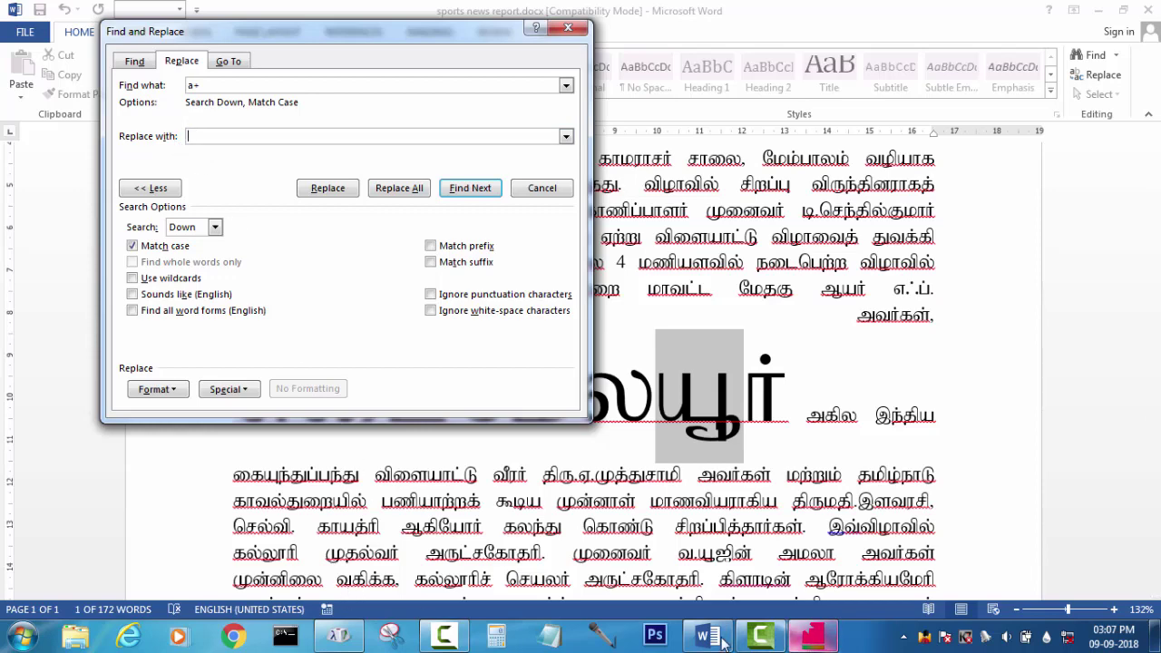
- Switch to Character Map, copy the composed யூ from the characters to copy, and minimize the window
left_click(359, 638)
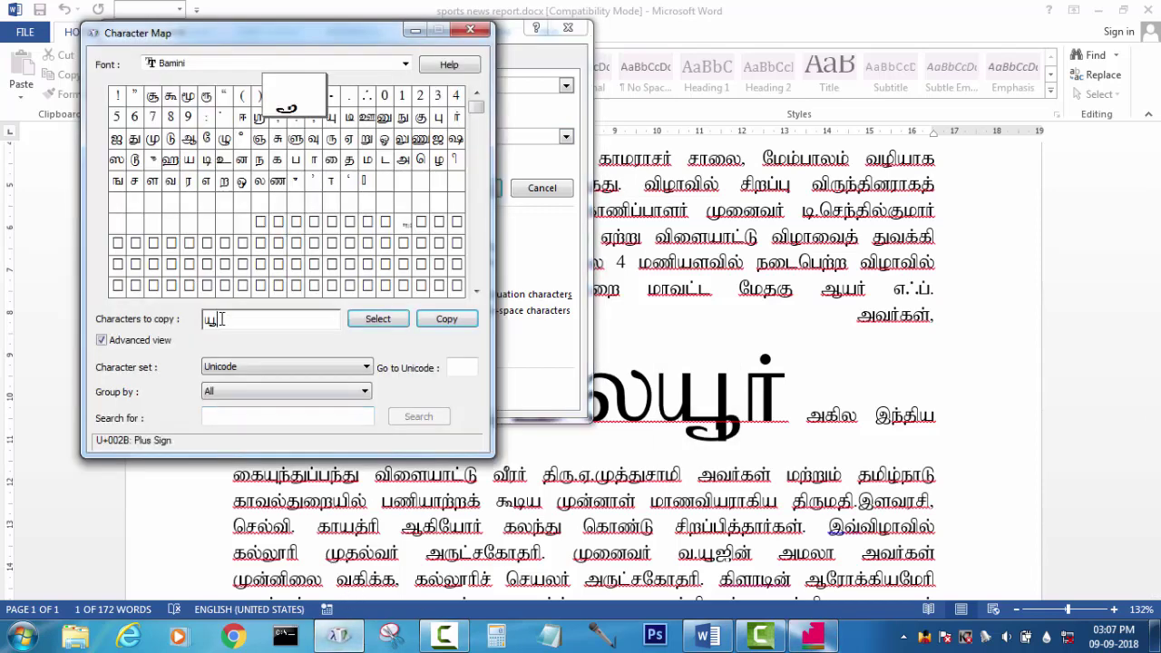
left_click_drag(224, 319, 187, 319)
left_click(454, 318)
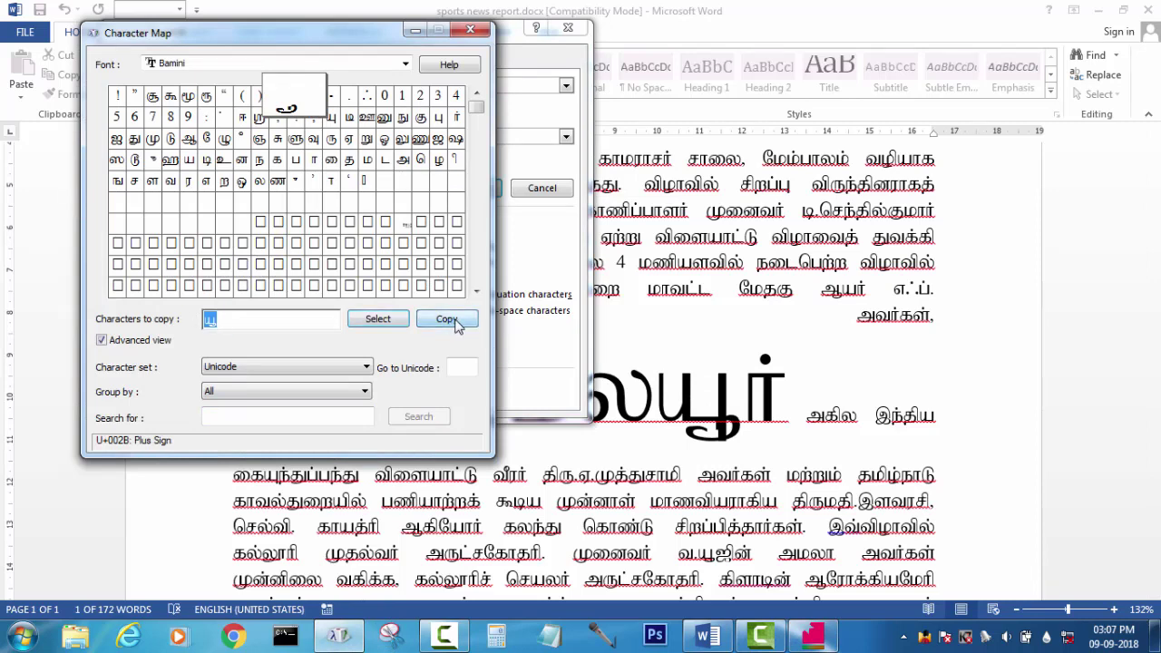
left_click(414, 30)
key("alt+Tab")
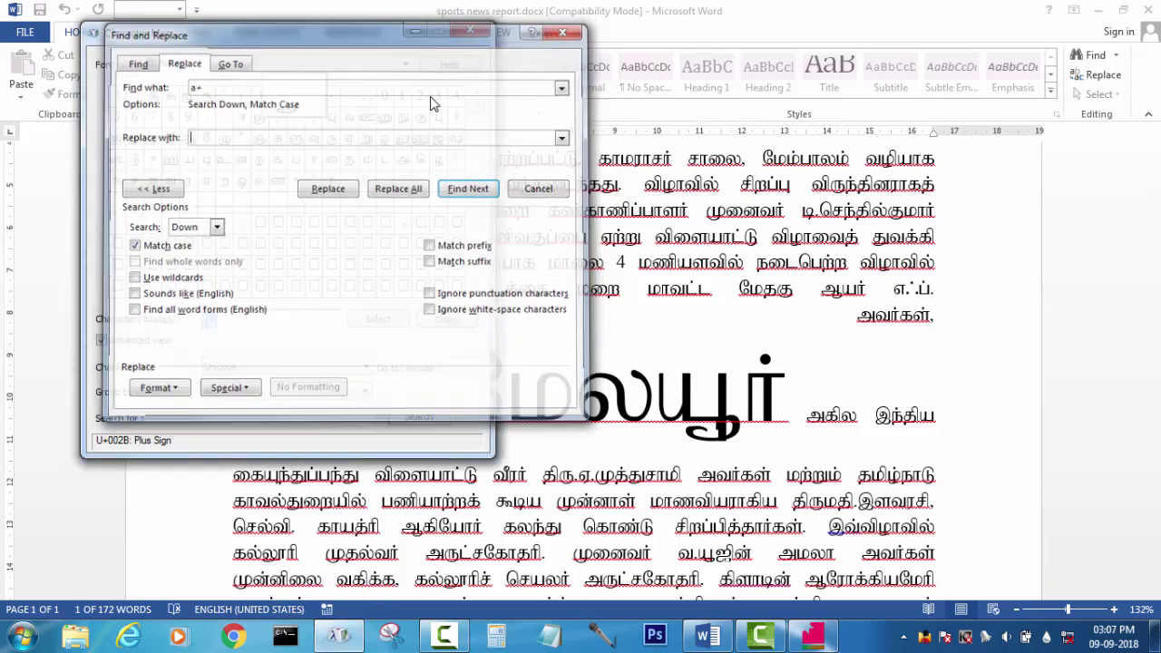
left_click_drag(222, 319, 198, 312)
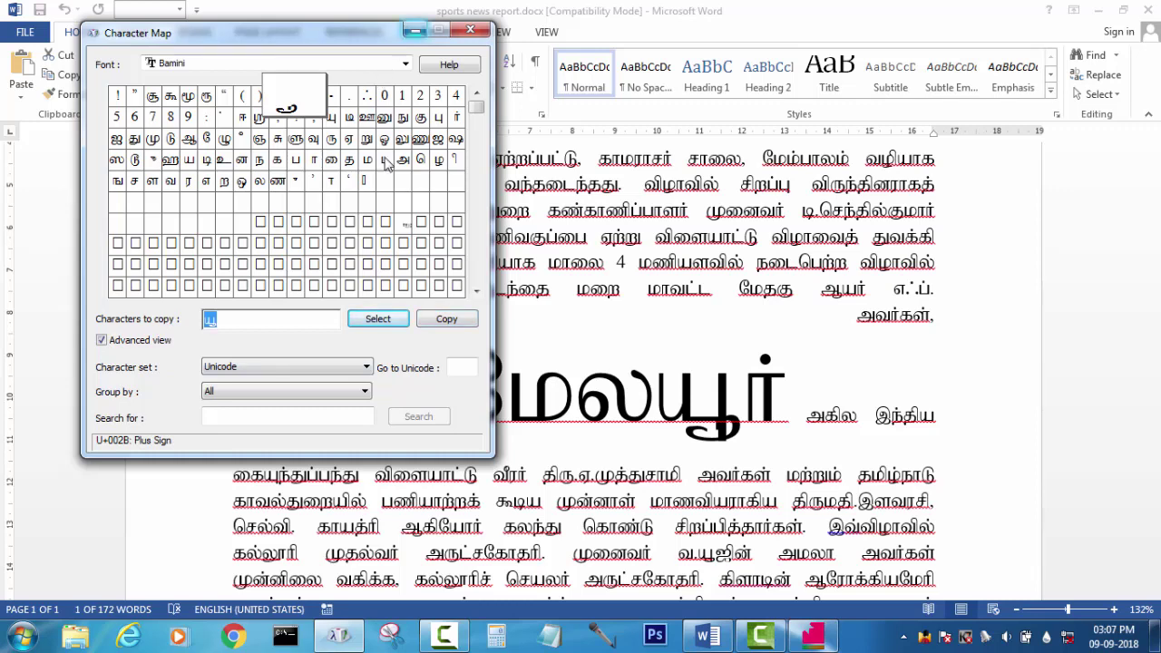
left_click(448, 319)
left_click(414, 30)
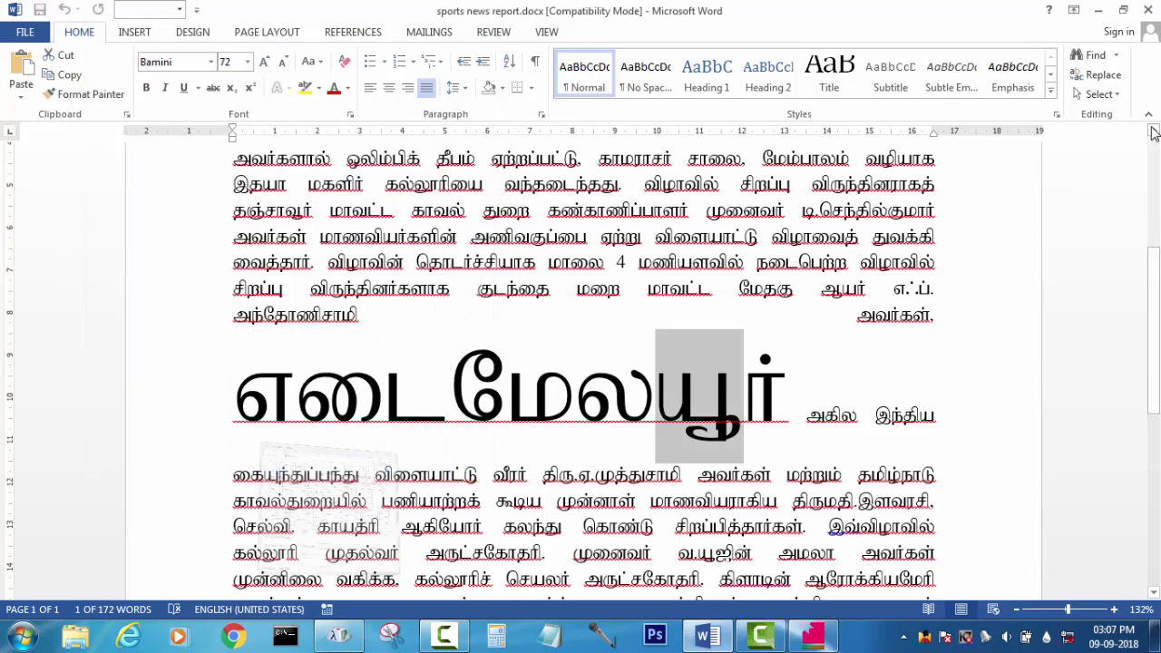
- Reopen Find and Replace in the report and clear both the search text and the replacement text
left_click(1099, 76)
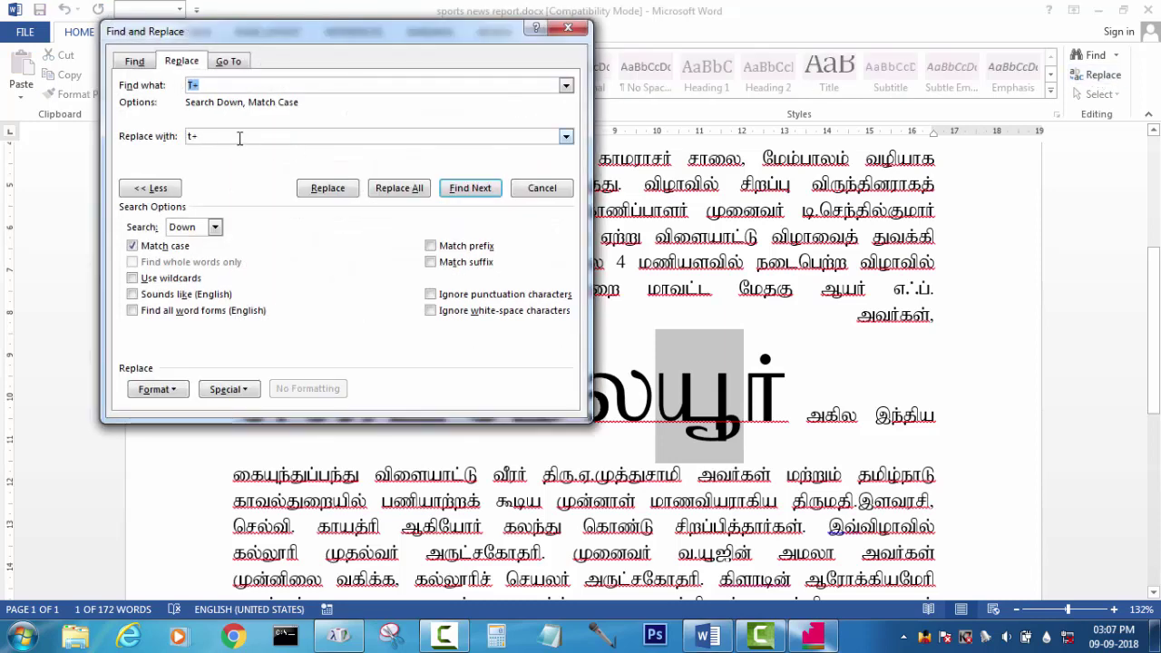
left_click(214, 136)
double_click(185, 136)
double_click(229, 82)
key("BackSpace")
- Examine how யூ in the enlarged word is composed by selecting its parts, ending with the whole letter selected
left_click(670, 405)
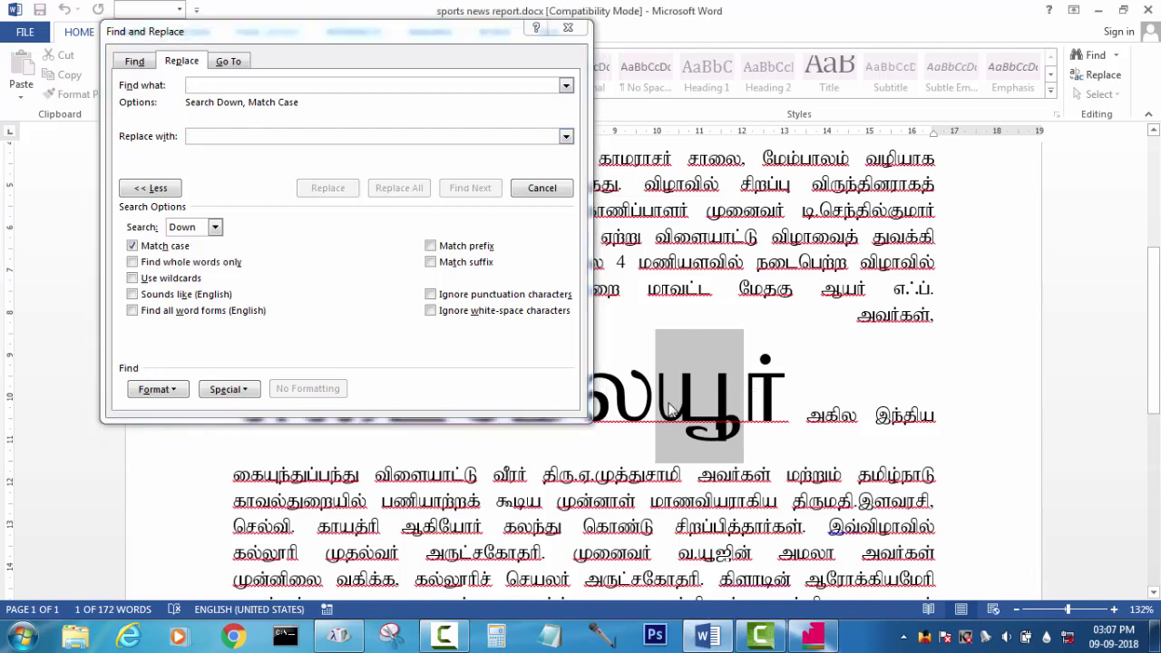
triple_click(736, 410)
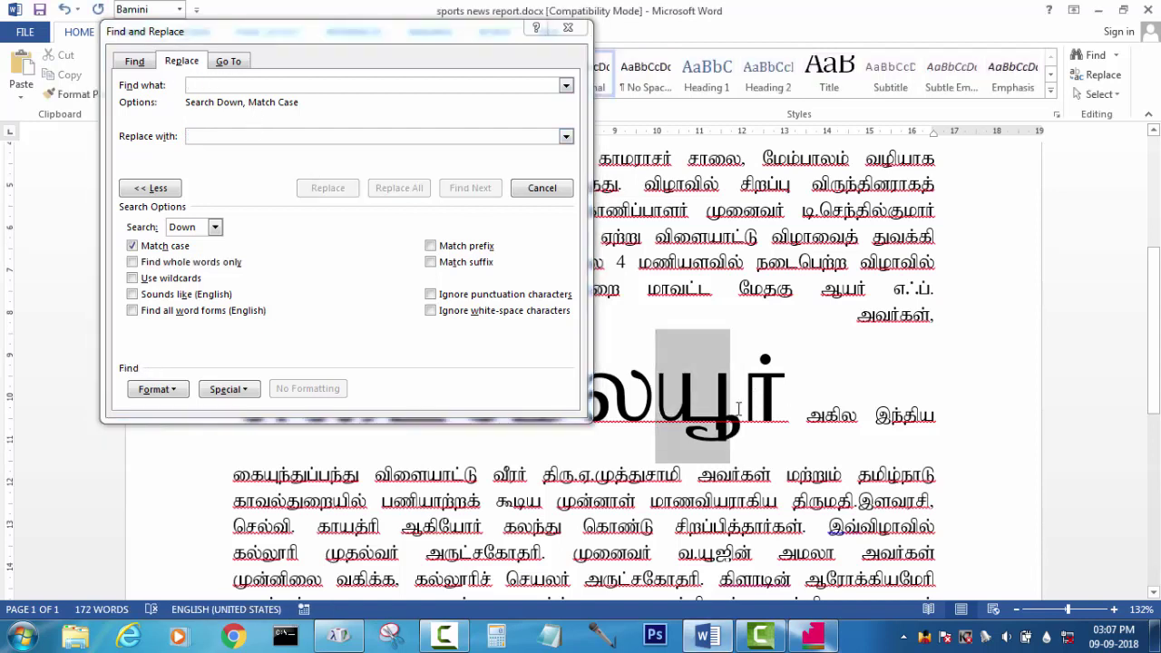
mouse_move(737, 410)
left_mouse_down()
mouse_move(656, 404)
mouse_move(736, 406)
left_mouse_up()
left_click(667, 399)
double_click(736, 408)
left_click(742, 419)
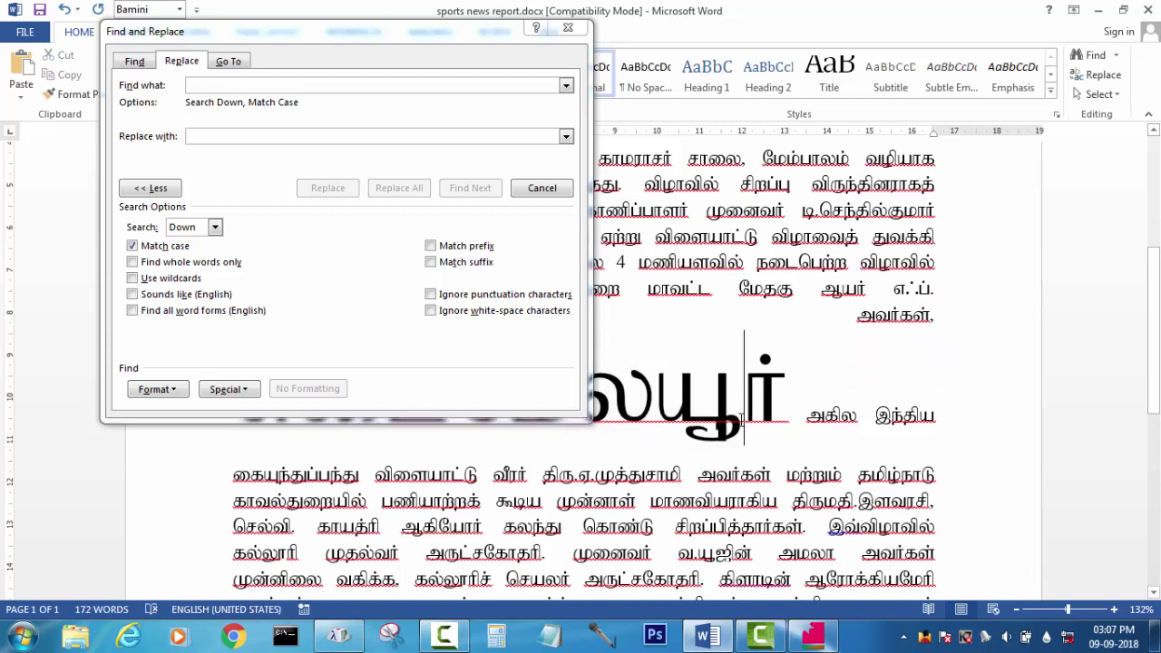
left_click_drag(697, 411, 738, 428)
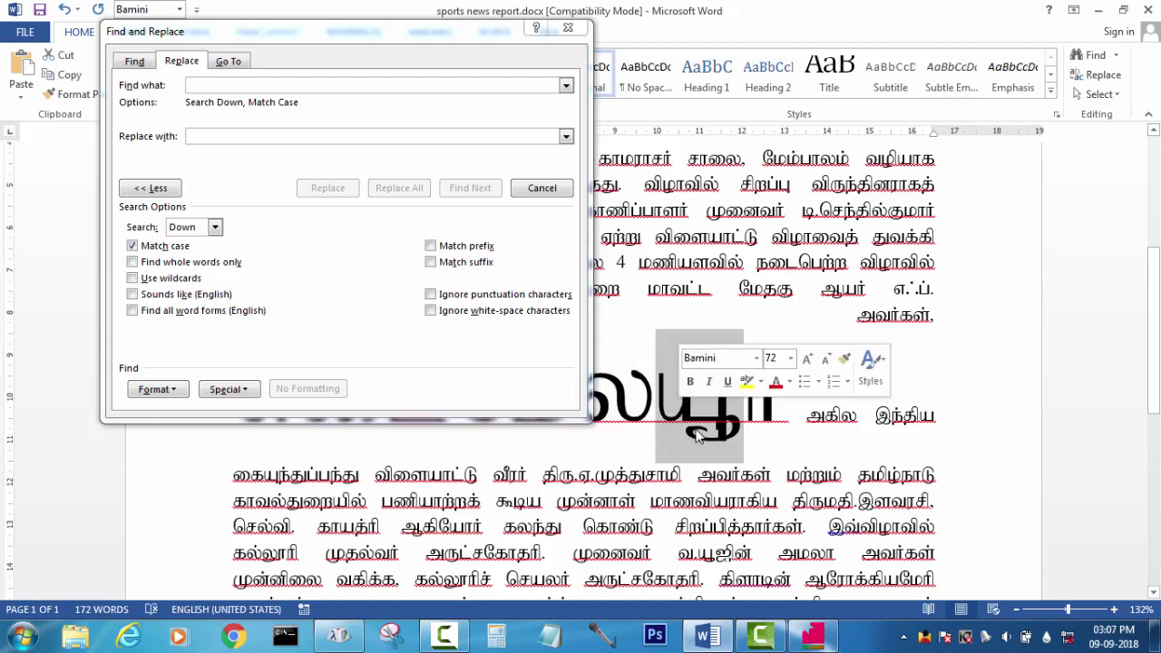
left_click(714, 412)
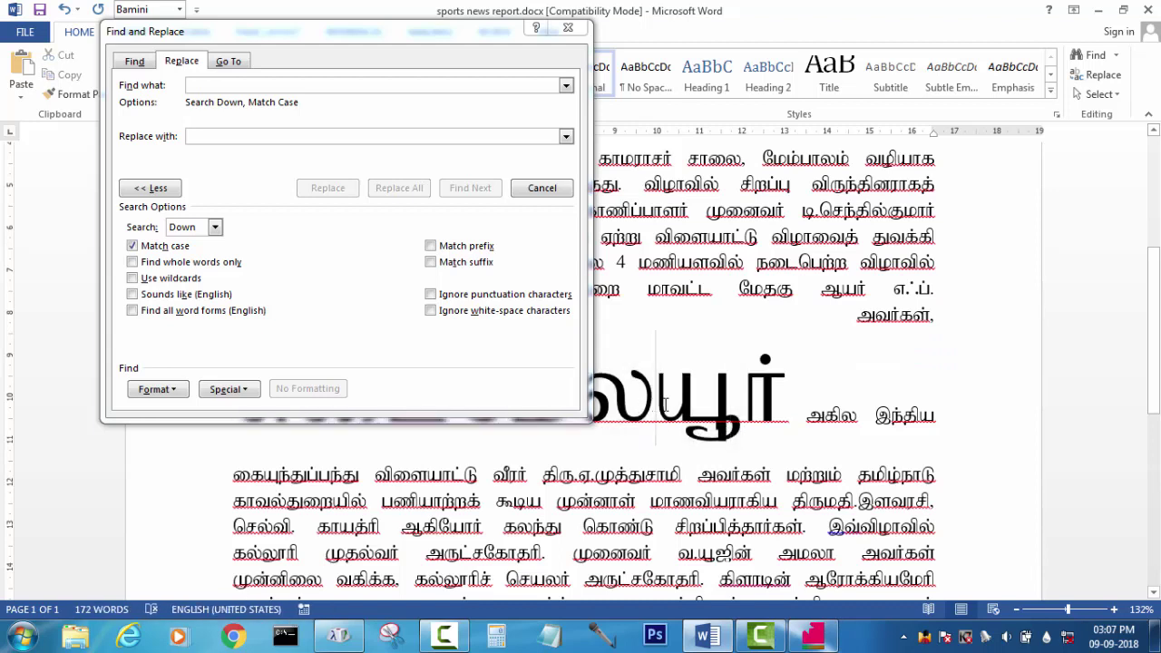
left_click_drag(697, 410, 734, 443)
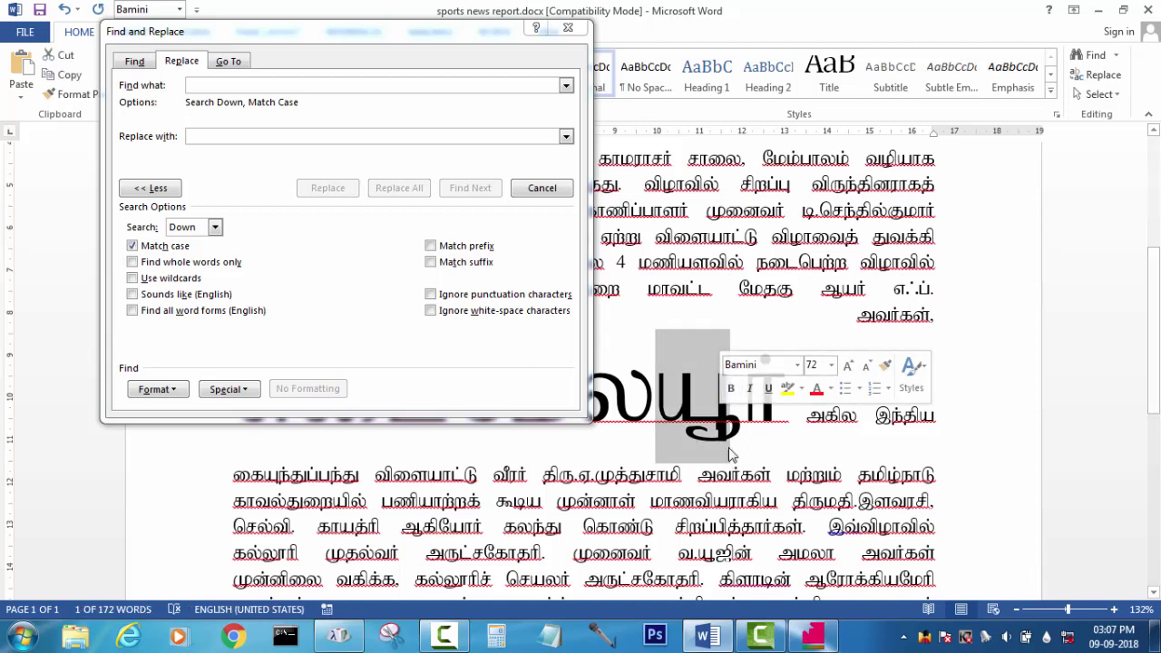
left_click(707, 410)
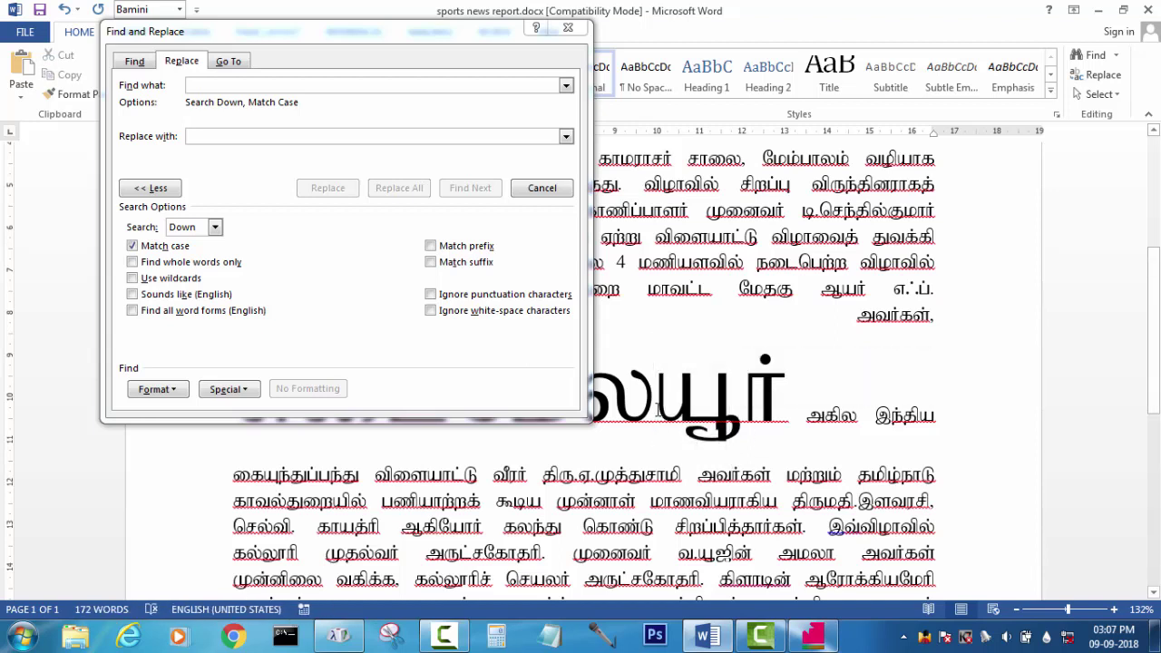
left_click_drag(707, 410, 744, 418)
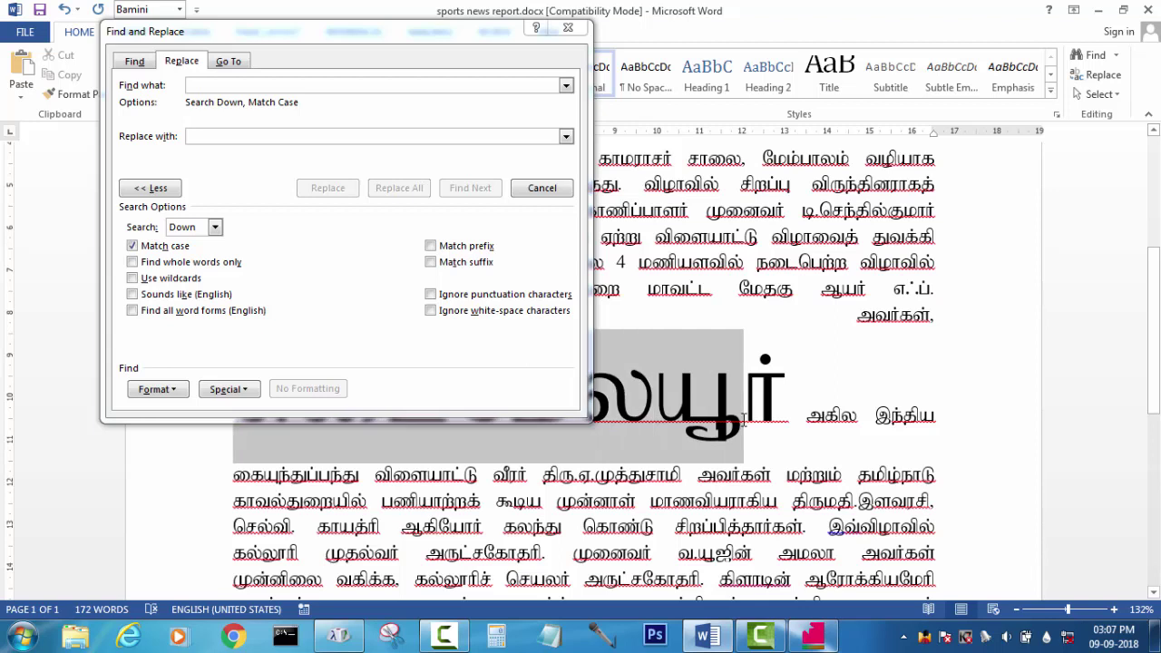
left_click(742, 417)
left_click(657, 399)
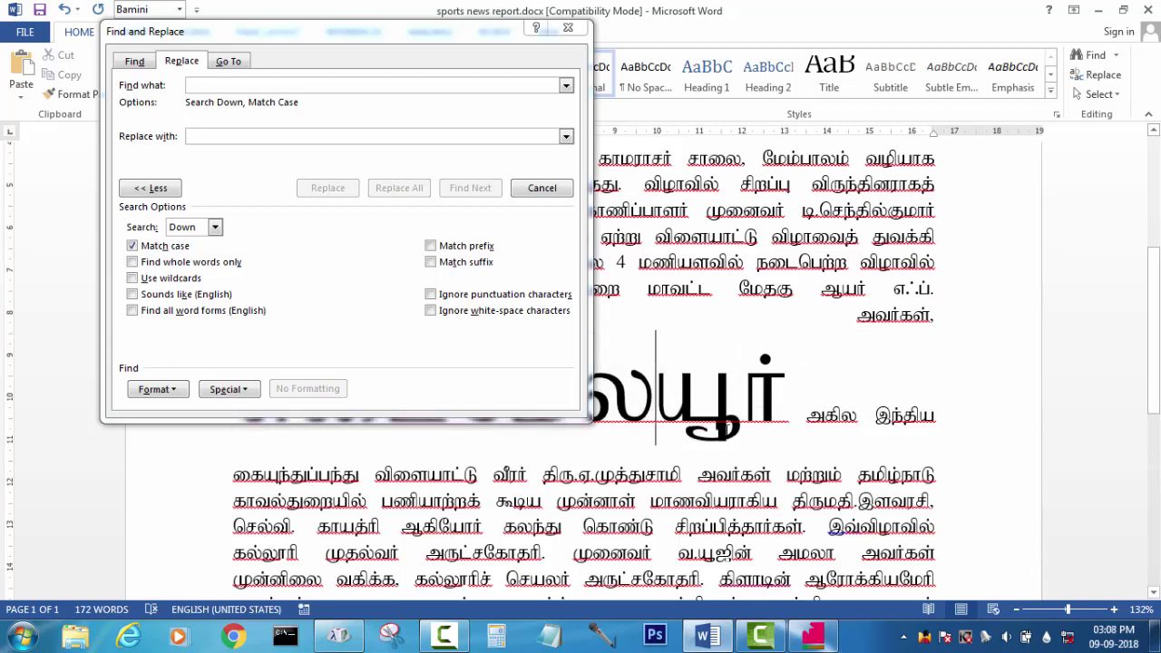
left_click(729, 428, "shift")
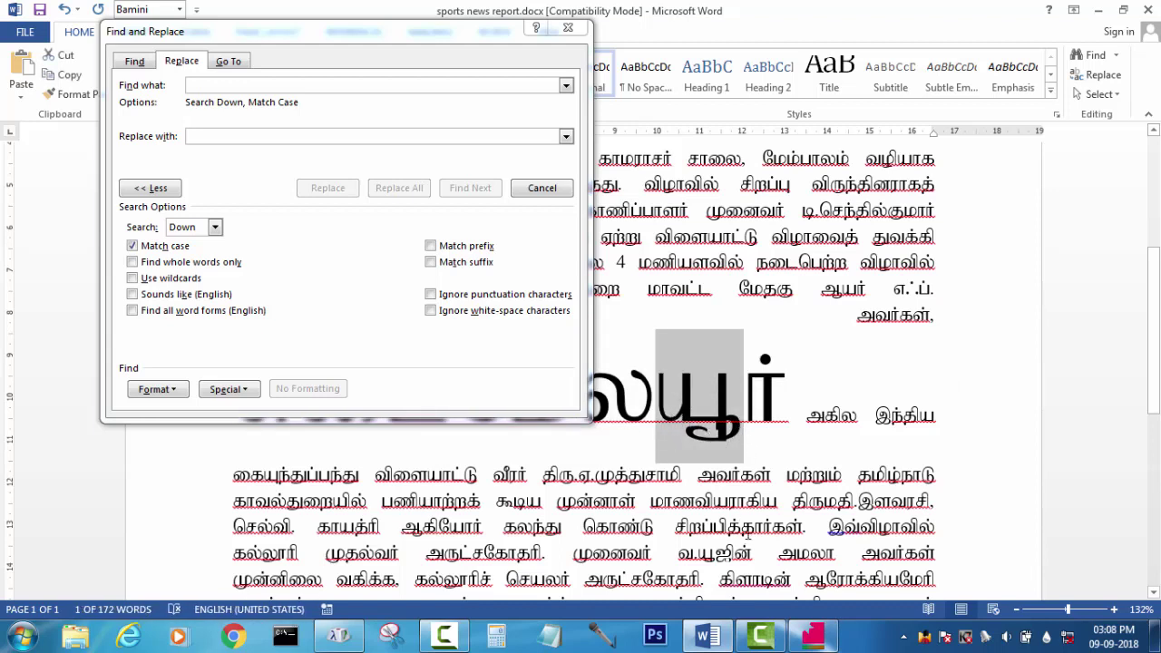
- Enter A+ as the text to find, and clear the old யூ from Character Map's characters to copy
left_click(209, 86)
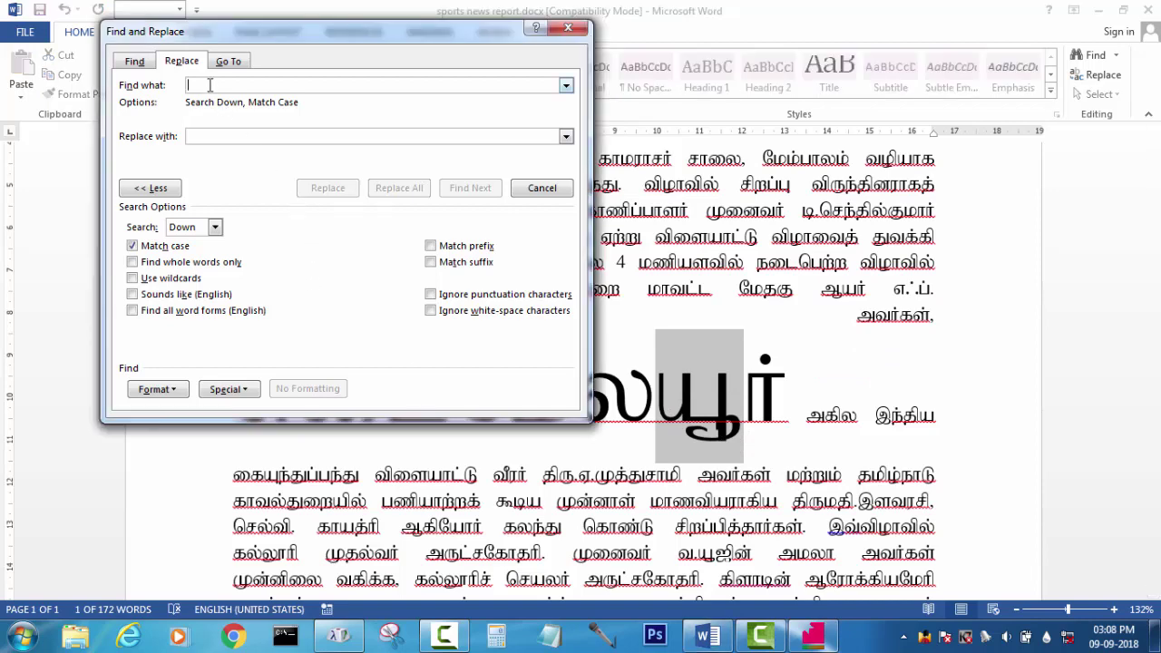
type("A+")
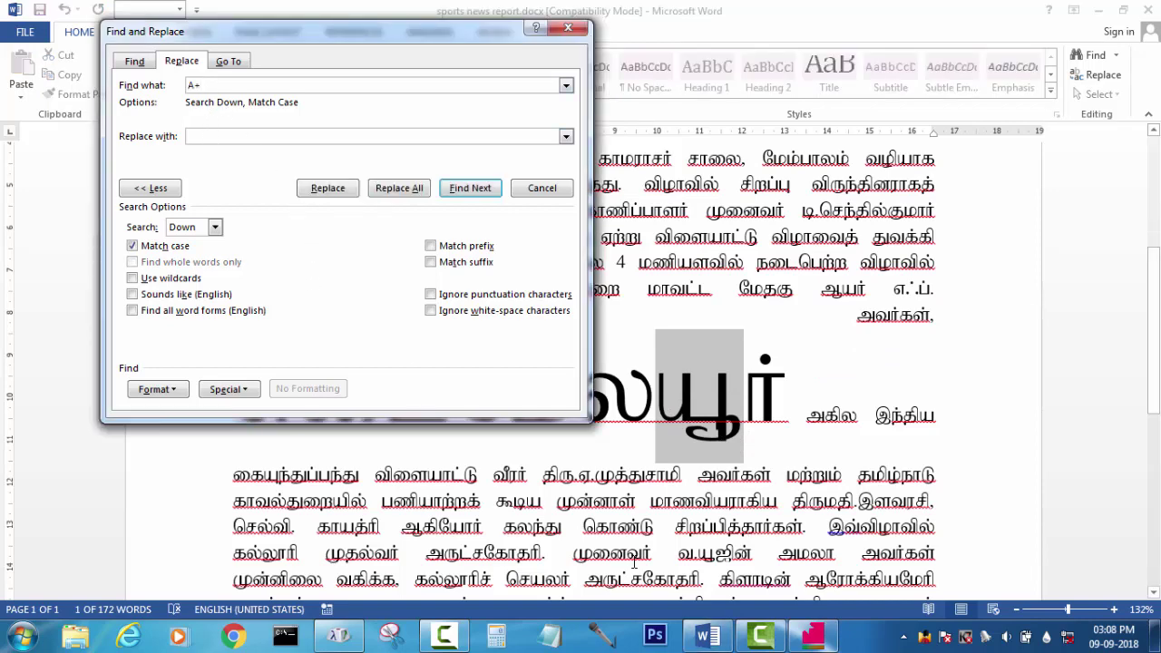
left_click(339, 635)
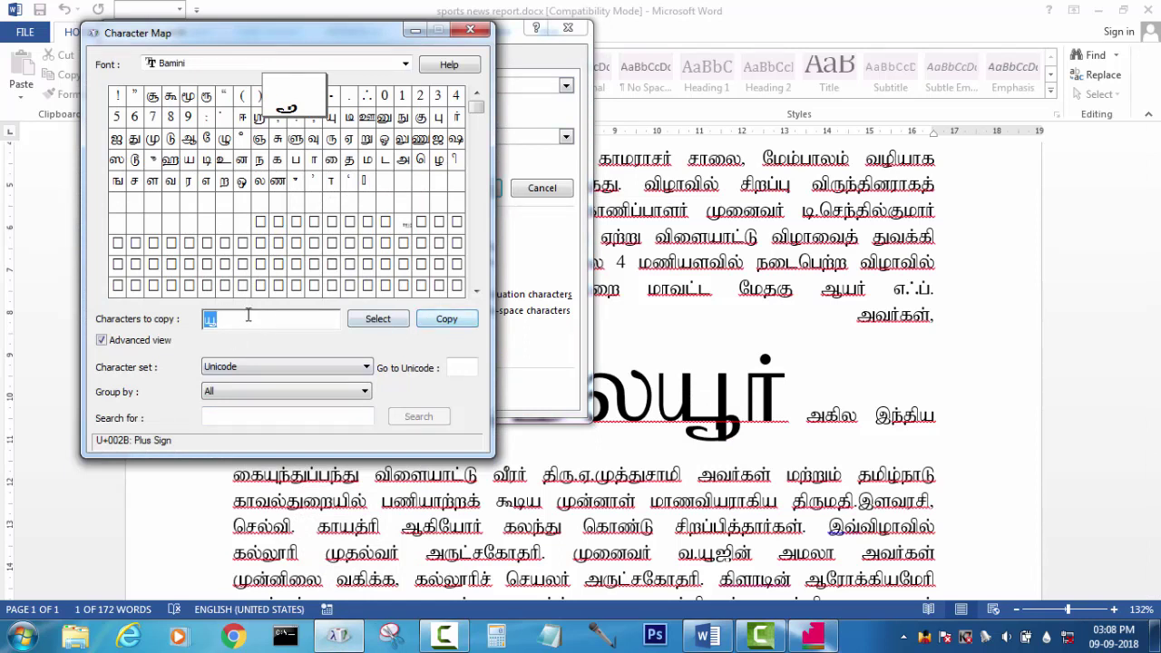
left_click(248, 319)
key("BackSpace")
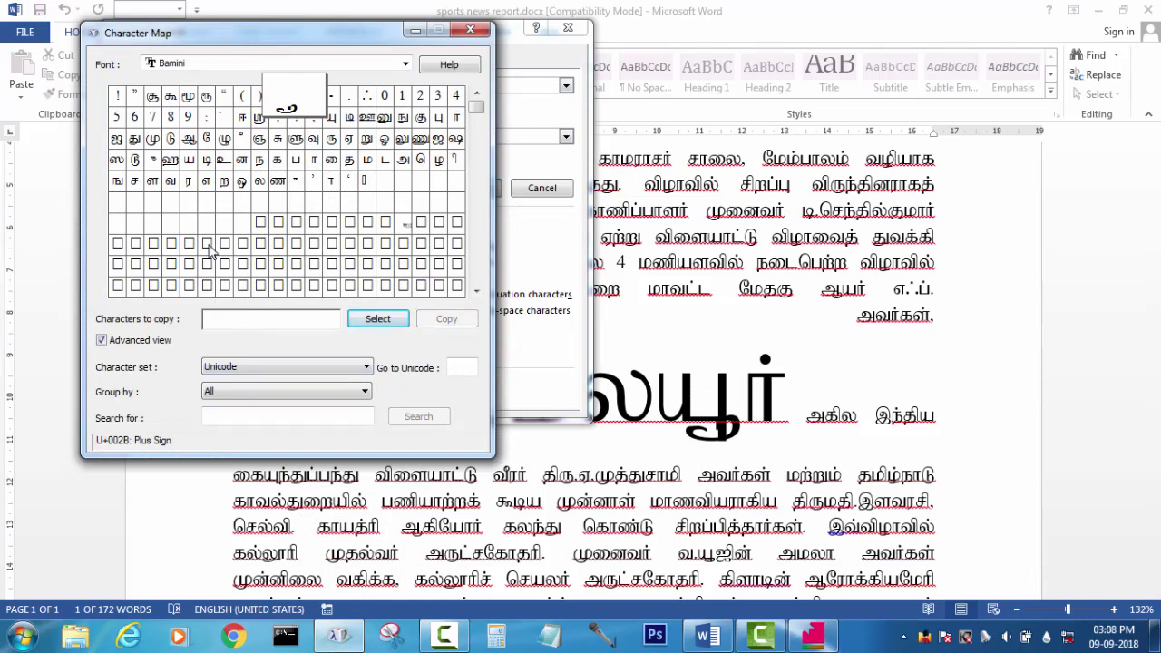
- Compose யூ from the Bamini ய and the ூ tail sign, copy it, and paste it as the replacement text a+
left_click(190, 160)
left_click(377, 318)
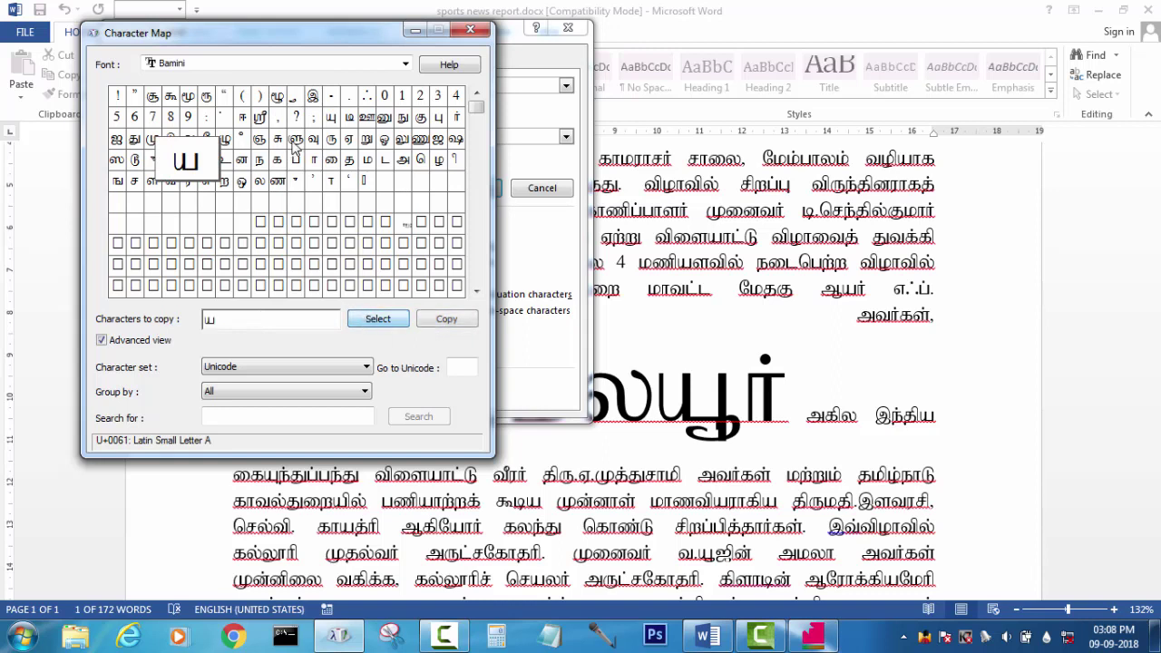
left_click(294, 98)
left_click(389, 325)
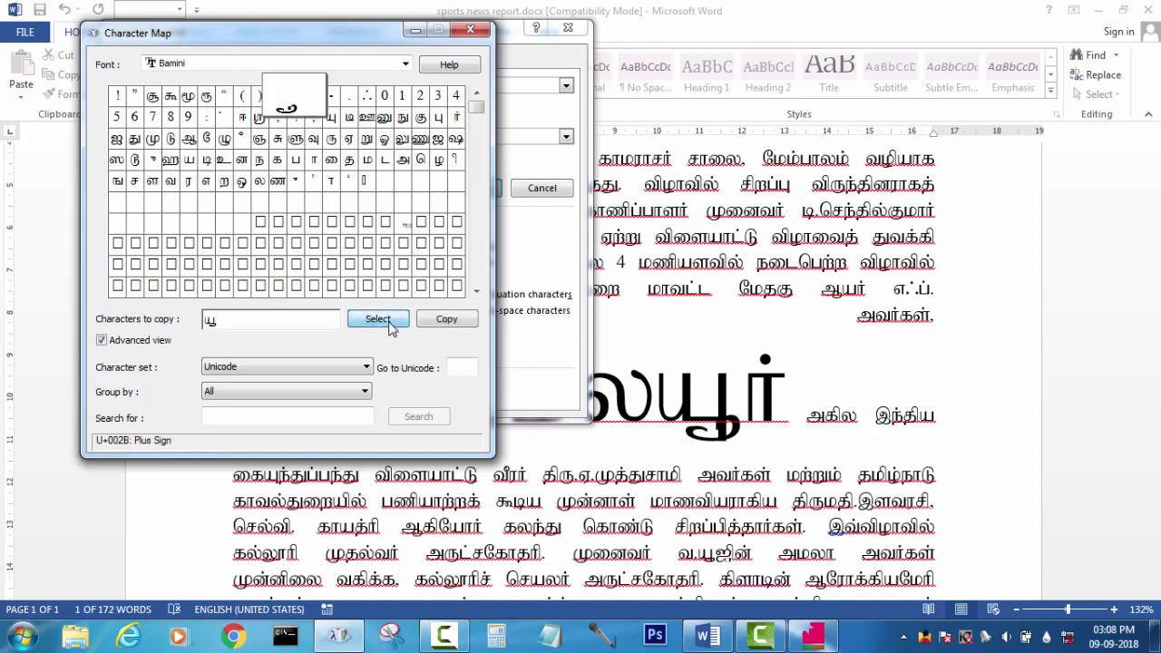
left_click(453, 320)
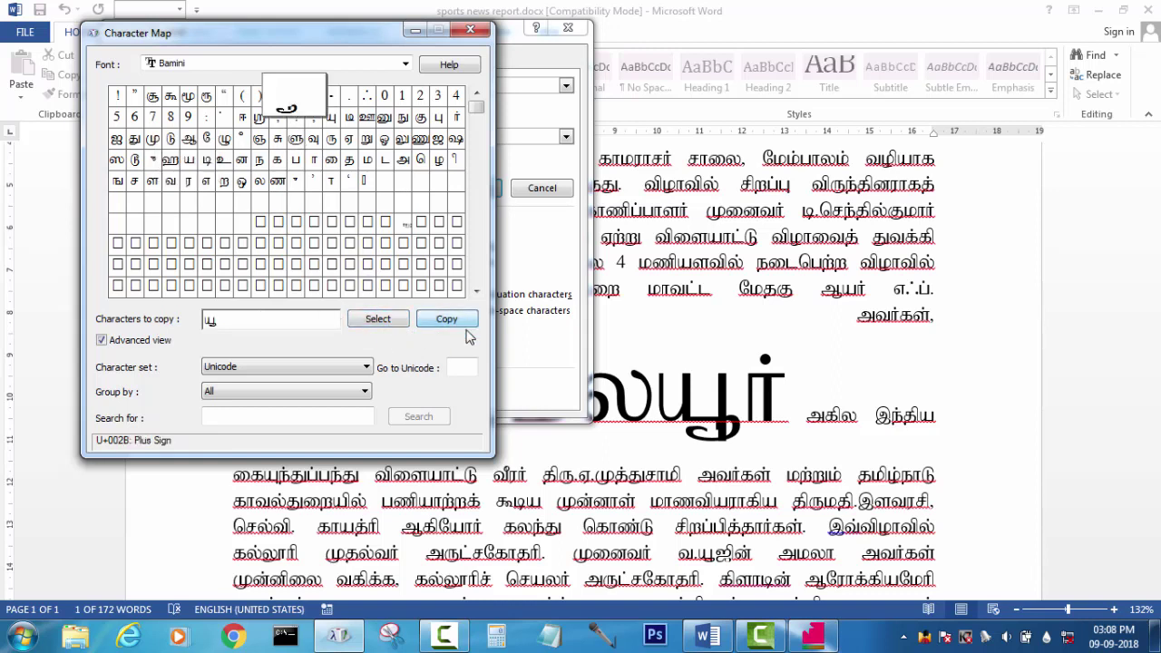
left_click(646, 392)
left_click(217, 136)
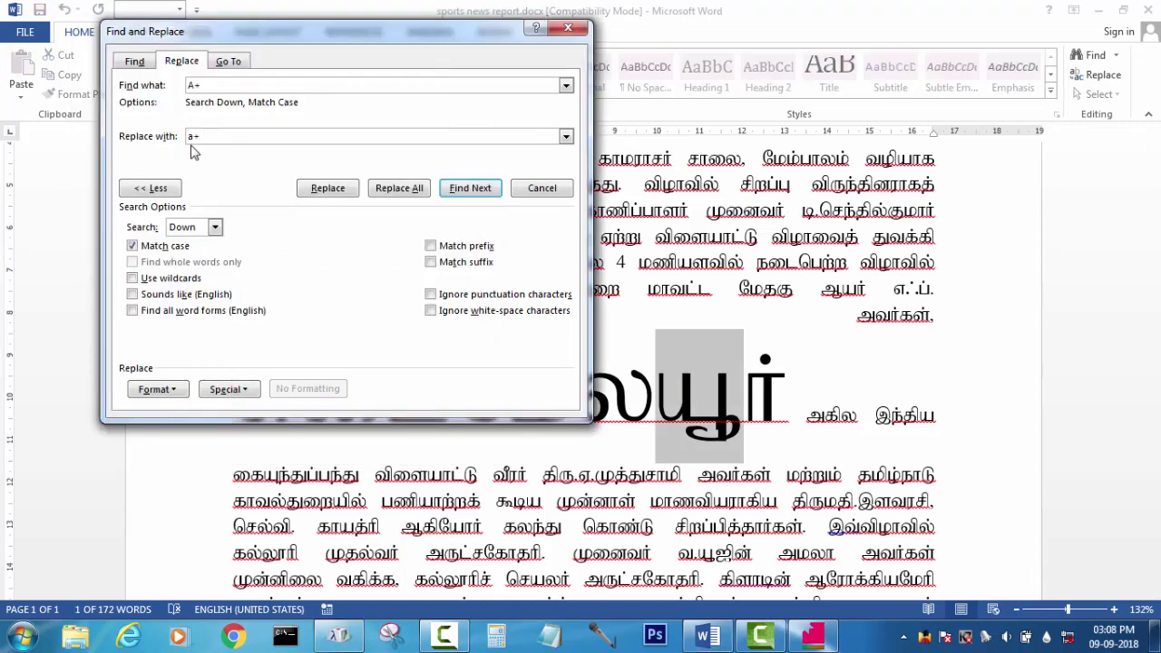
- Replace all occurrences of A+ with a+, continuing the search from the beginning, and close Find and Replace
left_click(399, 187)
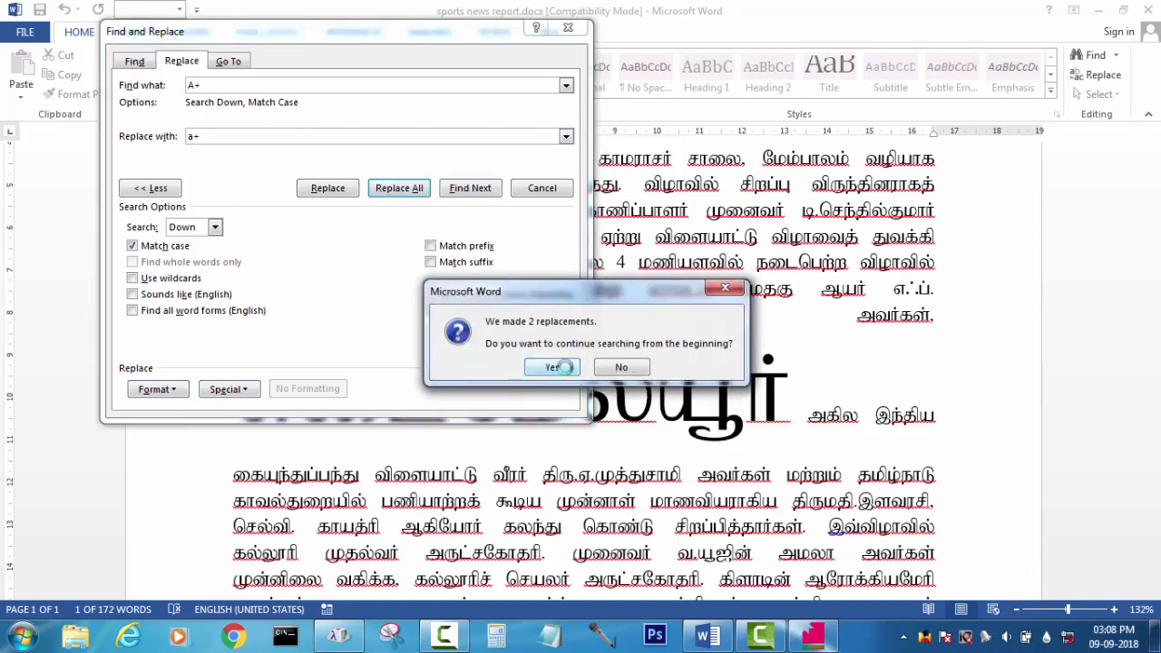
left_click(553, 367)
left_click(587, 365)
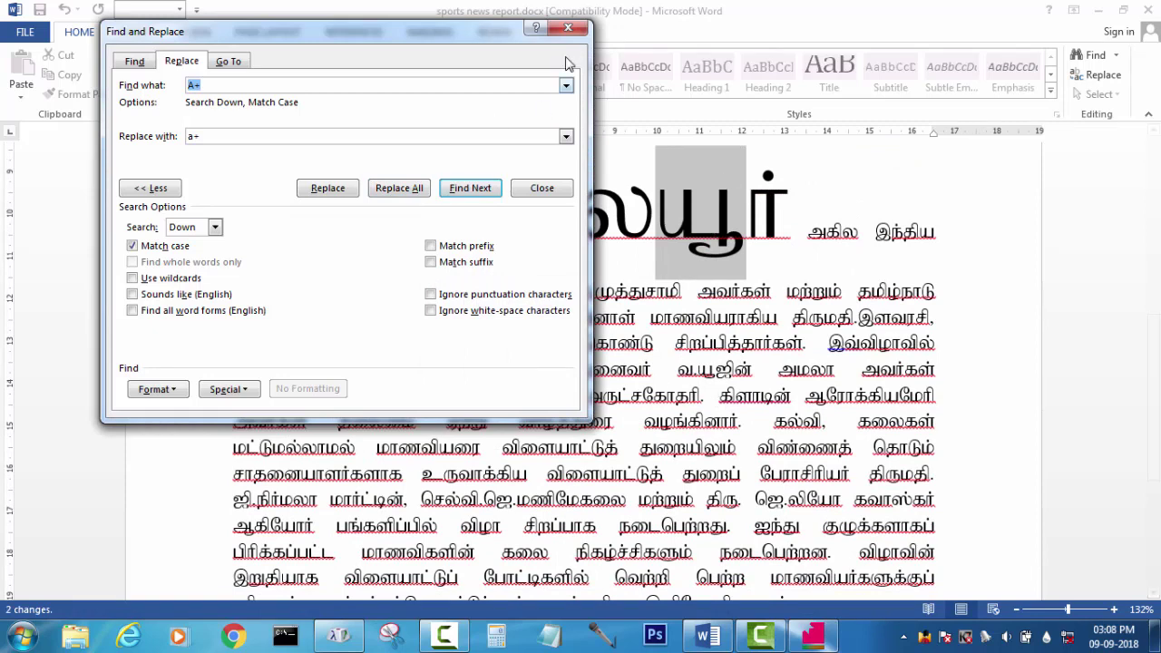
left_click(568, 28)
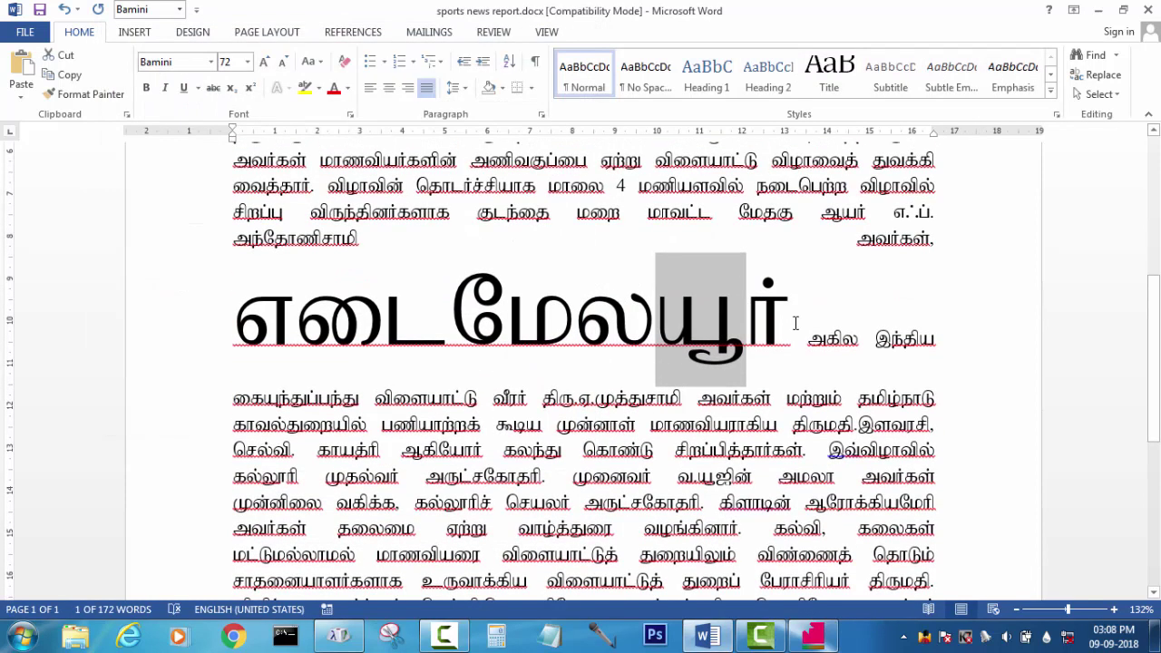
- Set the font size of the enlarged word எடைமேலயூர் back to 14
left_click_drag(798, 317, 114, 280)
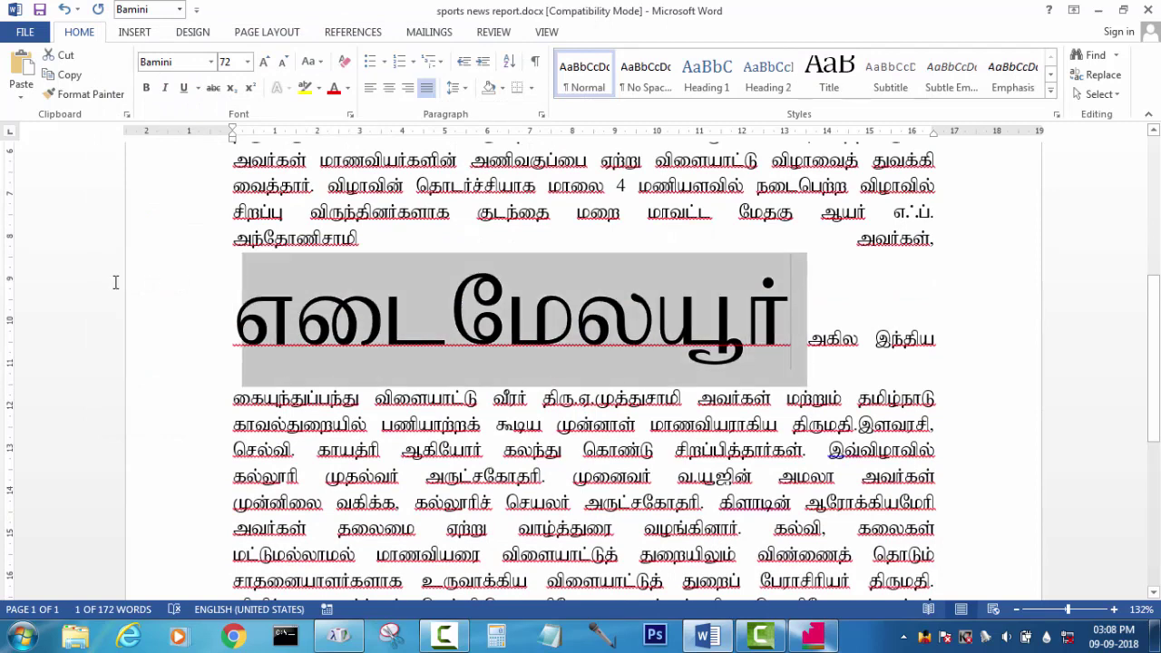
left_click(240, 61)
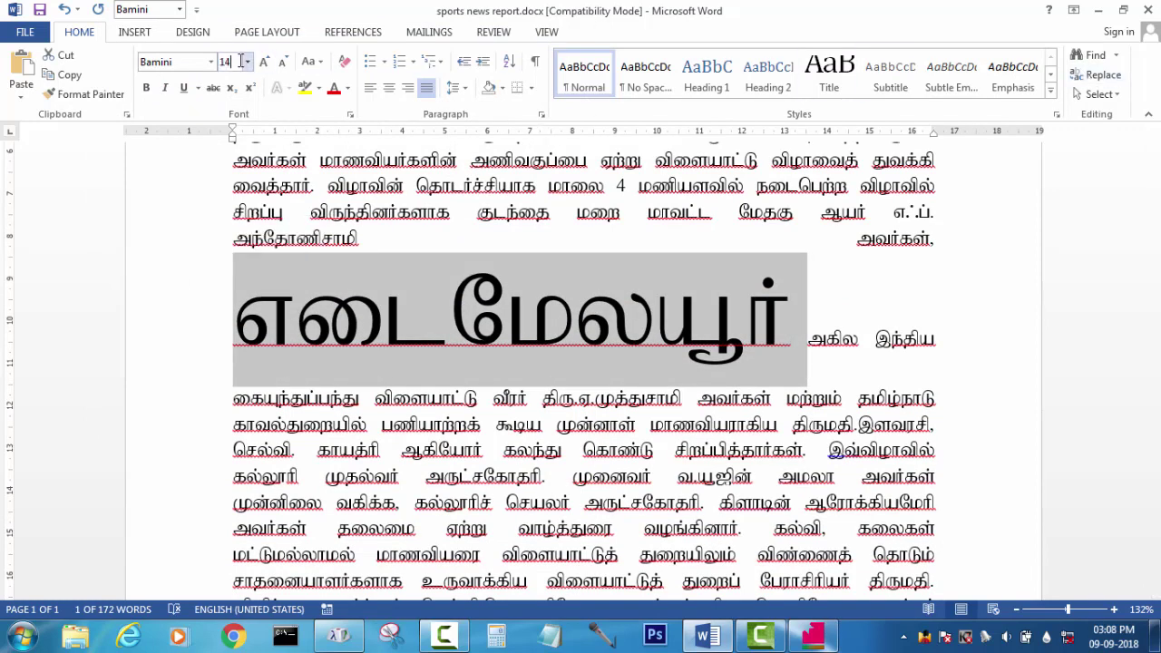
key("Return")
left_click(569, 484)
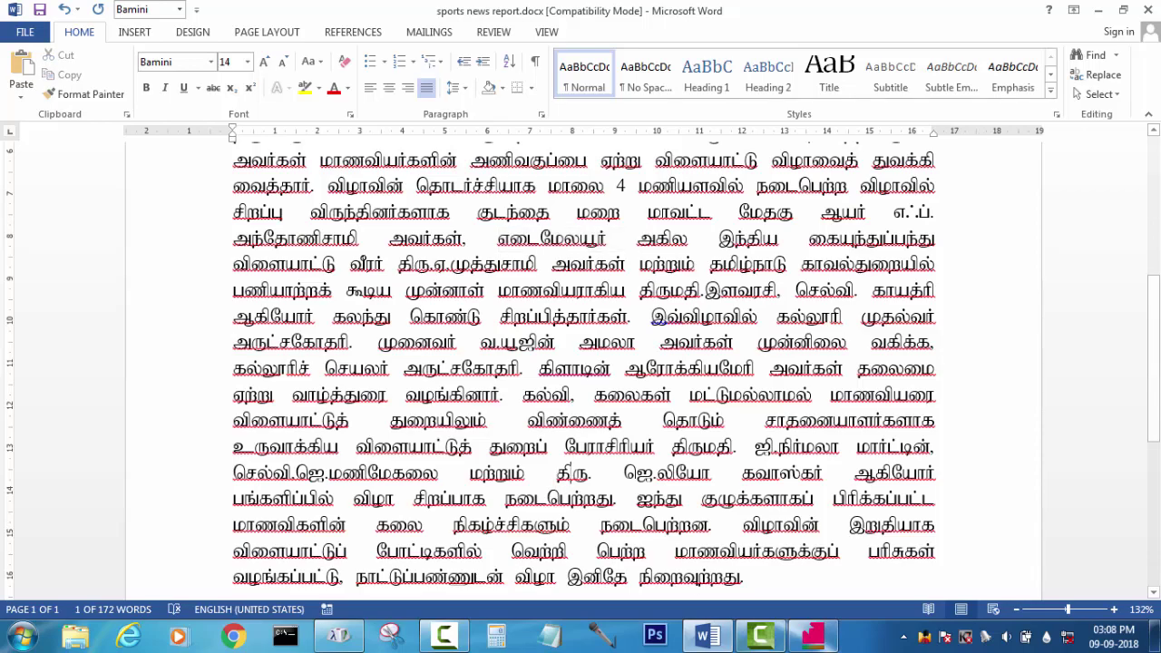
- Delete the stray word kfspர் after மகளிர் in the first body paragraph, keeping one space before கல்லூரியில்
scroll(569, 484, "down", 1)
left_click_drag(760, 475, 273, 301)
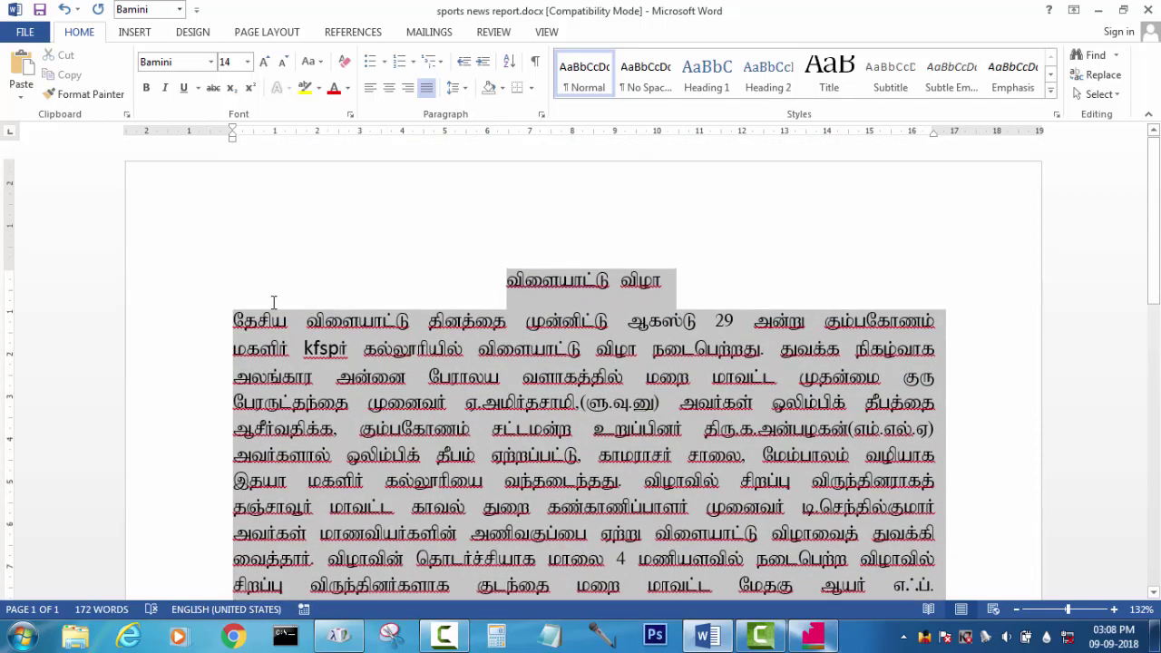
left_click(300, 349)
left_click_drag(303, 349, 351, 350)
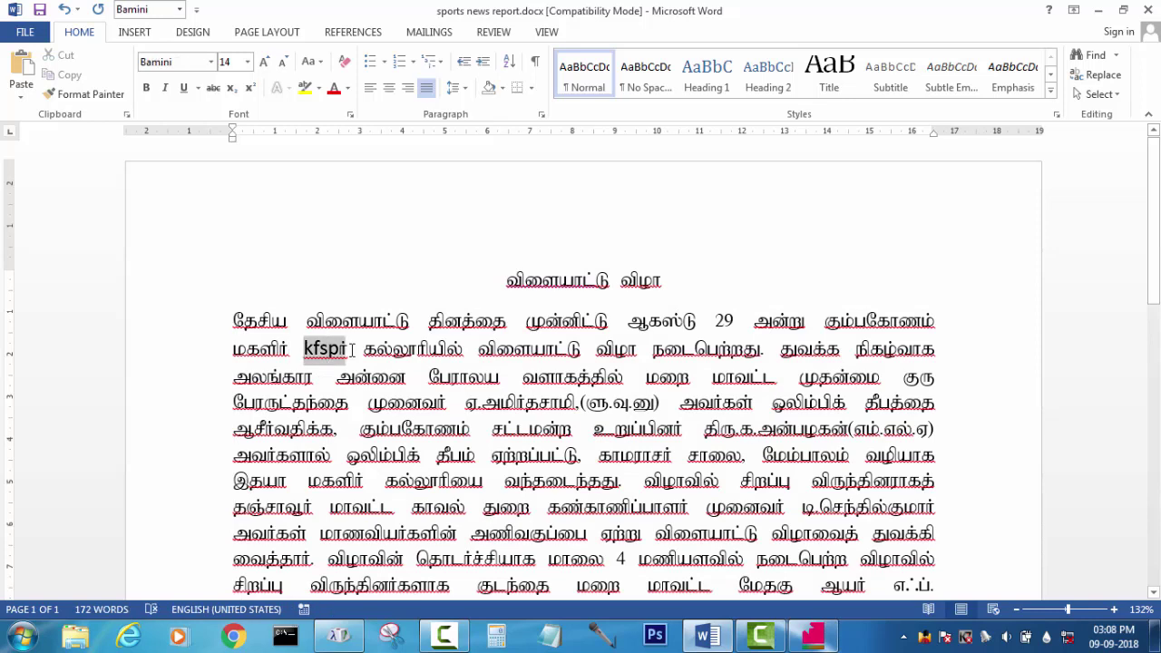
key("Delete")
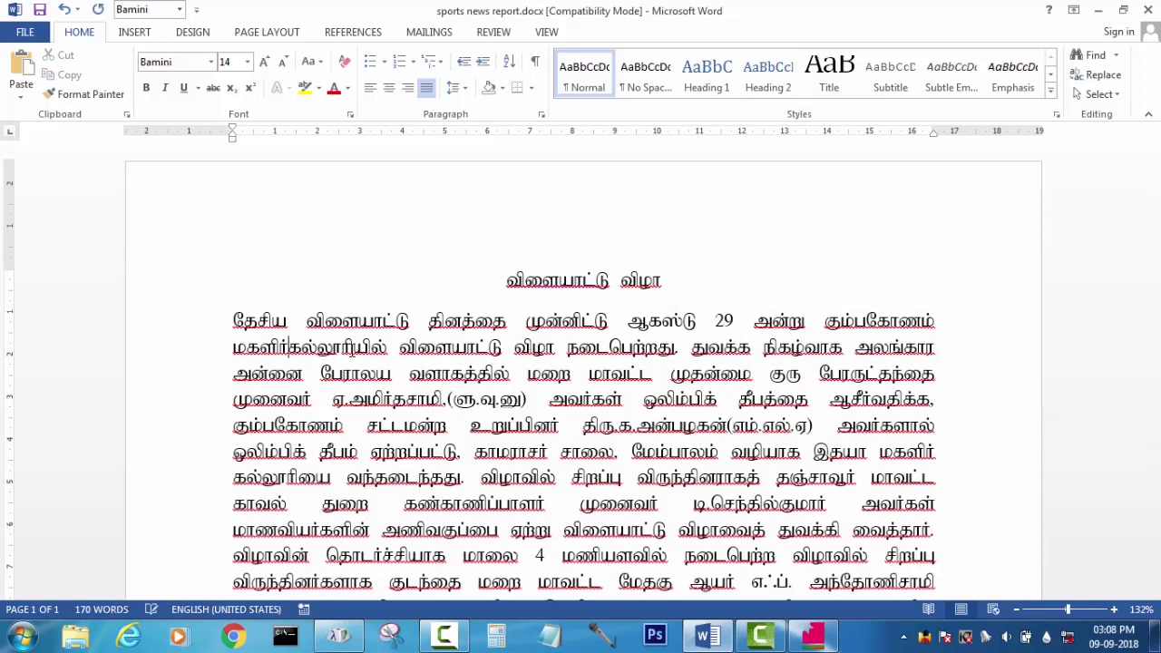
left_click_drag(530, 281, 542, 281)
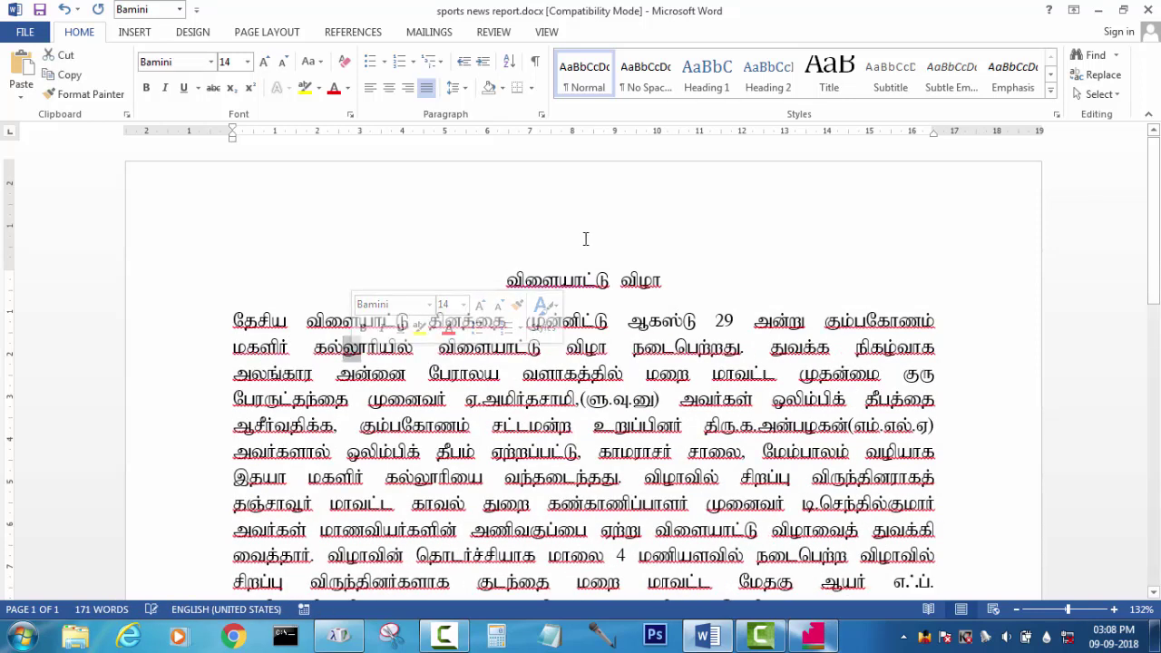
type("s")
- Copy the whole corrected report, switch to NHM Converter, replace its old text with the copy, and convert it to STMZH
key("ctrl+a")
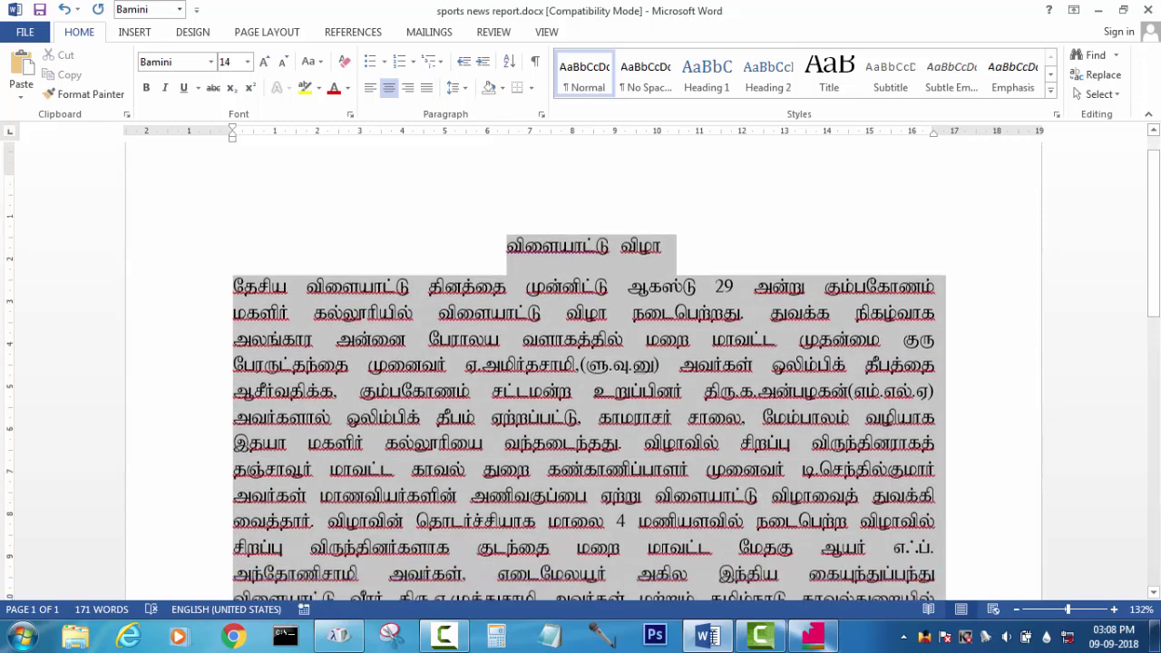
scroll(775, 449, "down", 8)
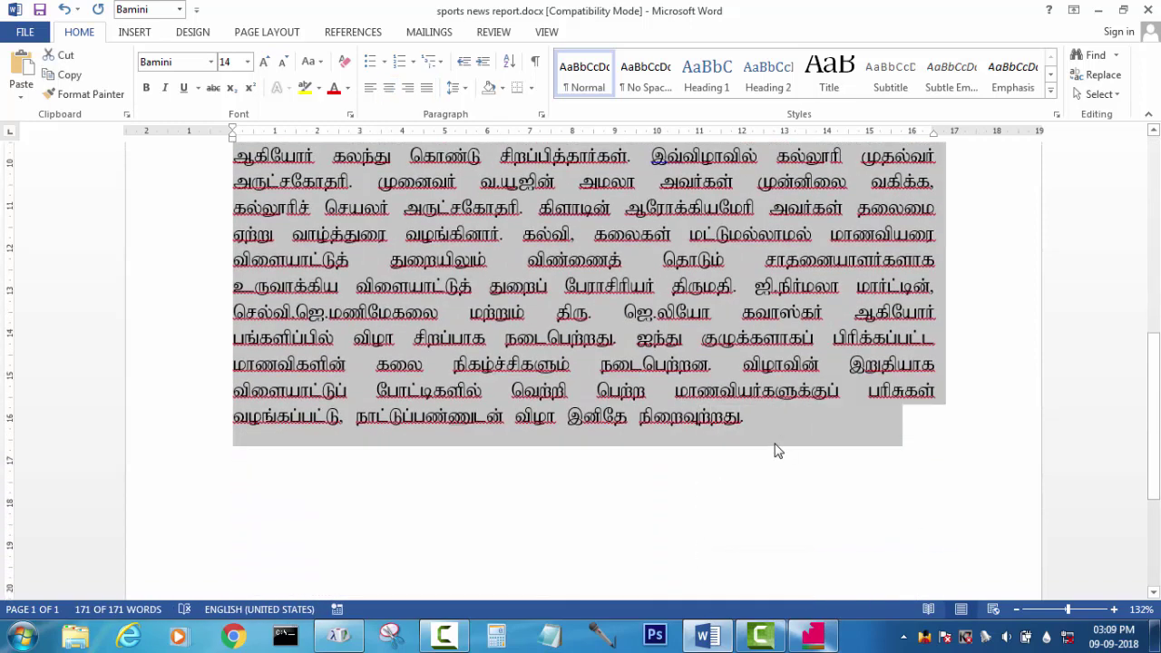
left_click(821, 637)
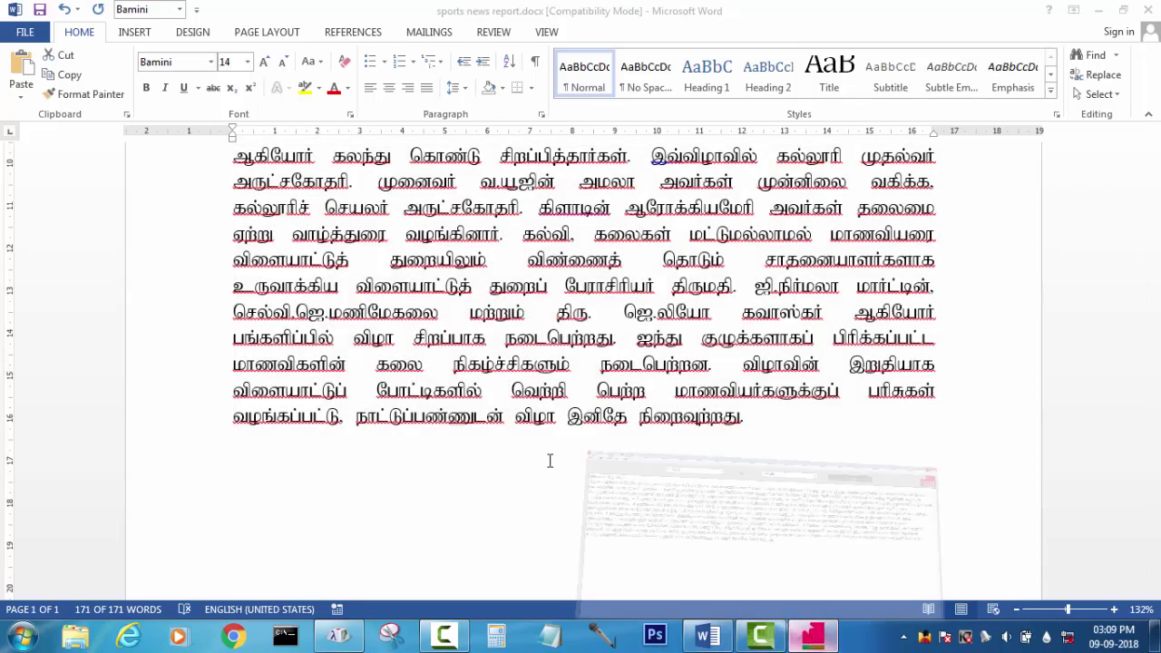
key("ctrl+a")
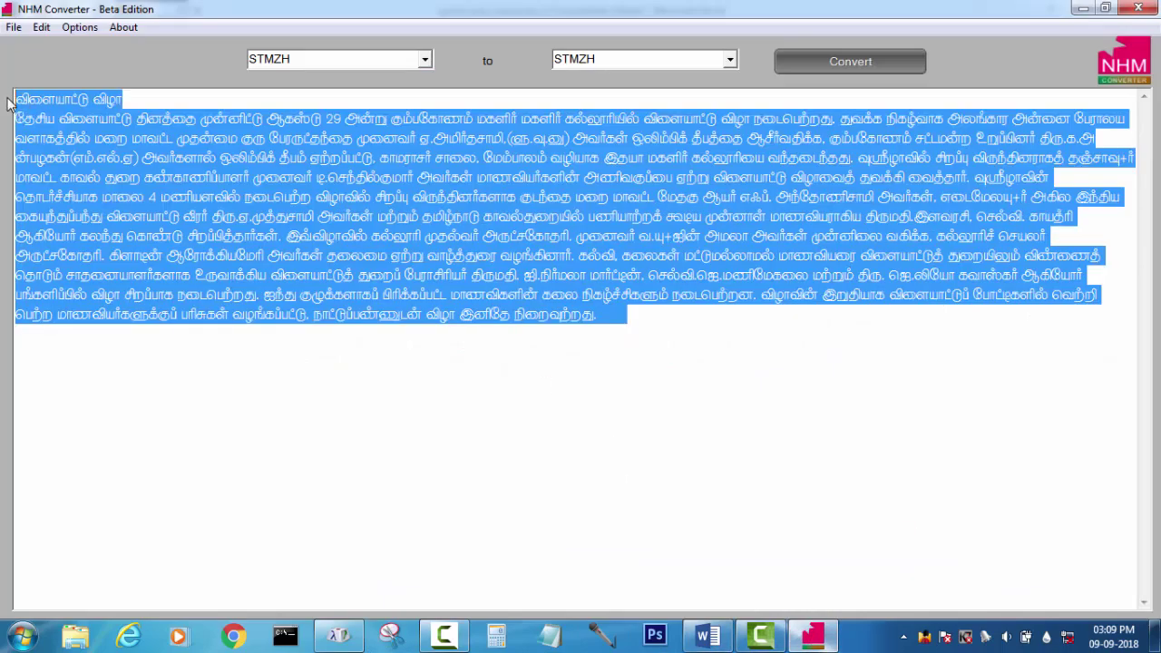
key("ctrl+v")
left_click(801, 56)
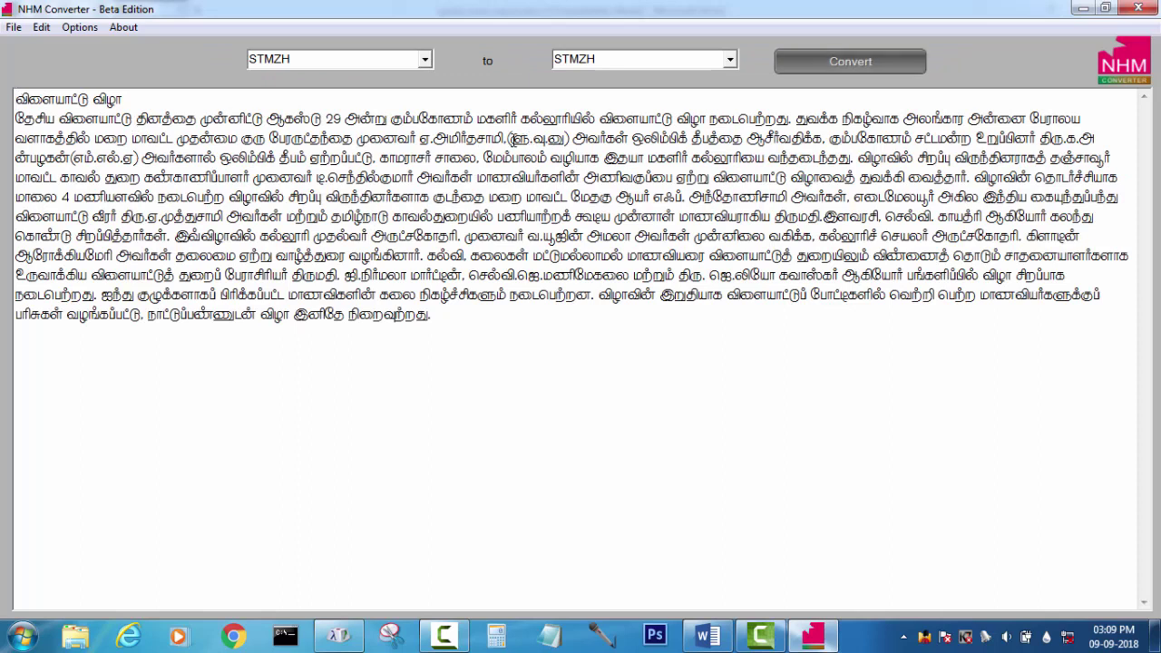
- Compare the bracketed initials (ளு.வு.னு) with the Word report side by side, and maximize NHM Converter again
left_click_drag(507, 139, 570, 138)
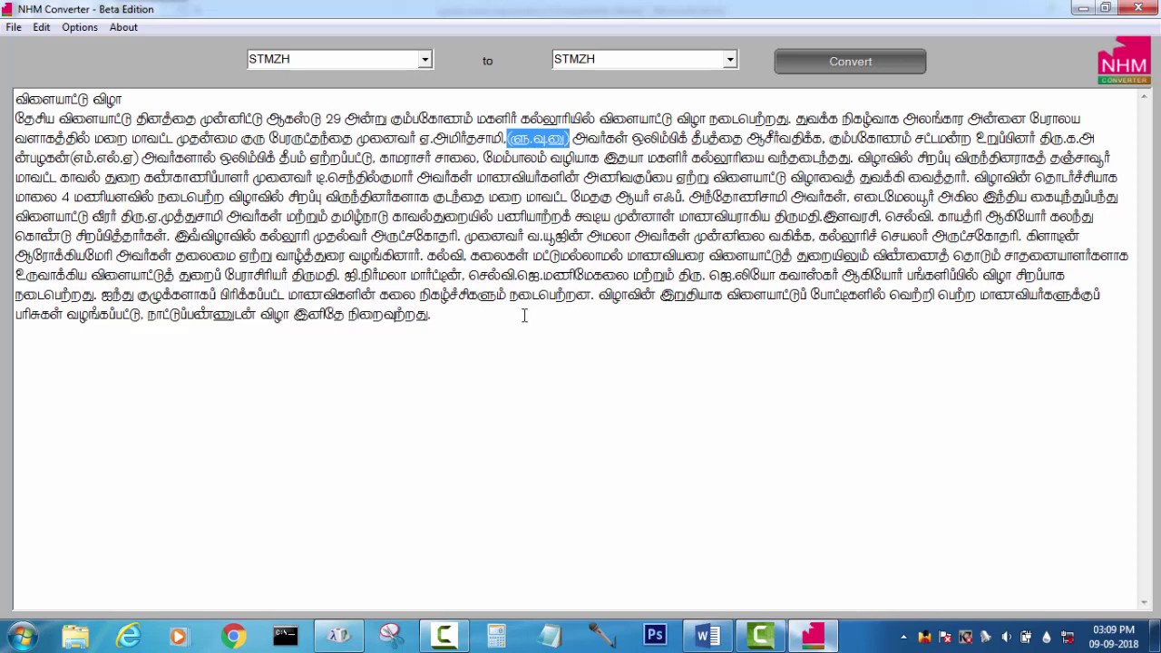
key("super+Down")
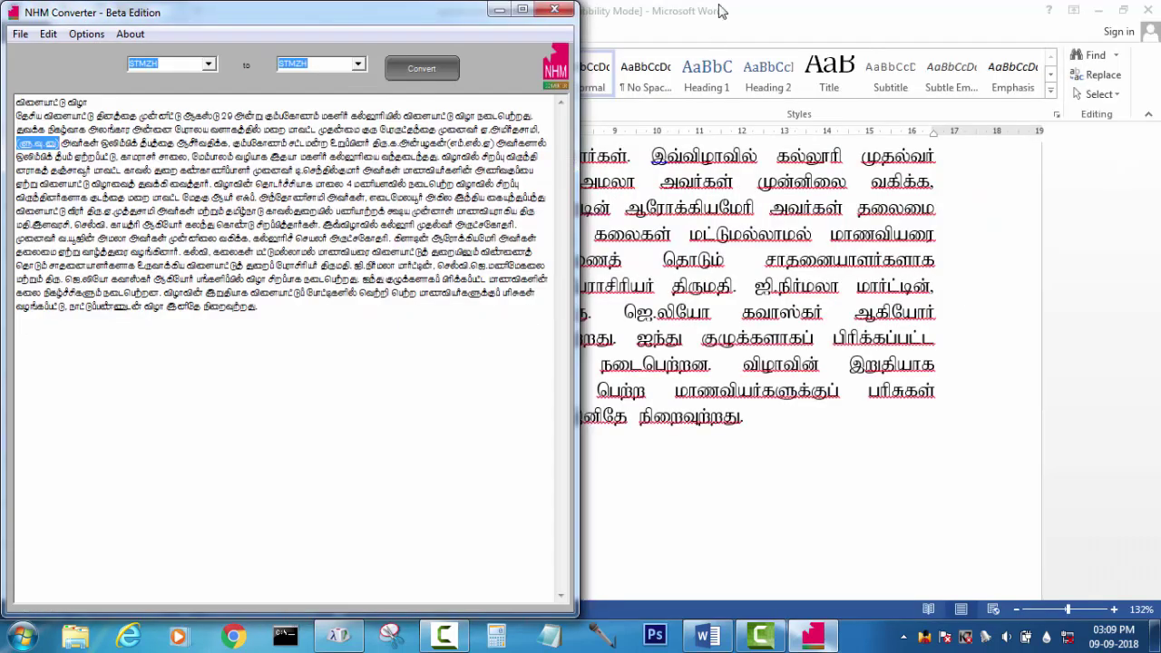
left_click(722, 8)
key("super+Right")
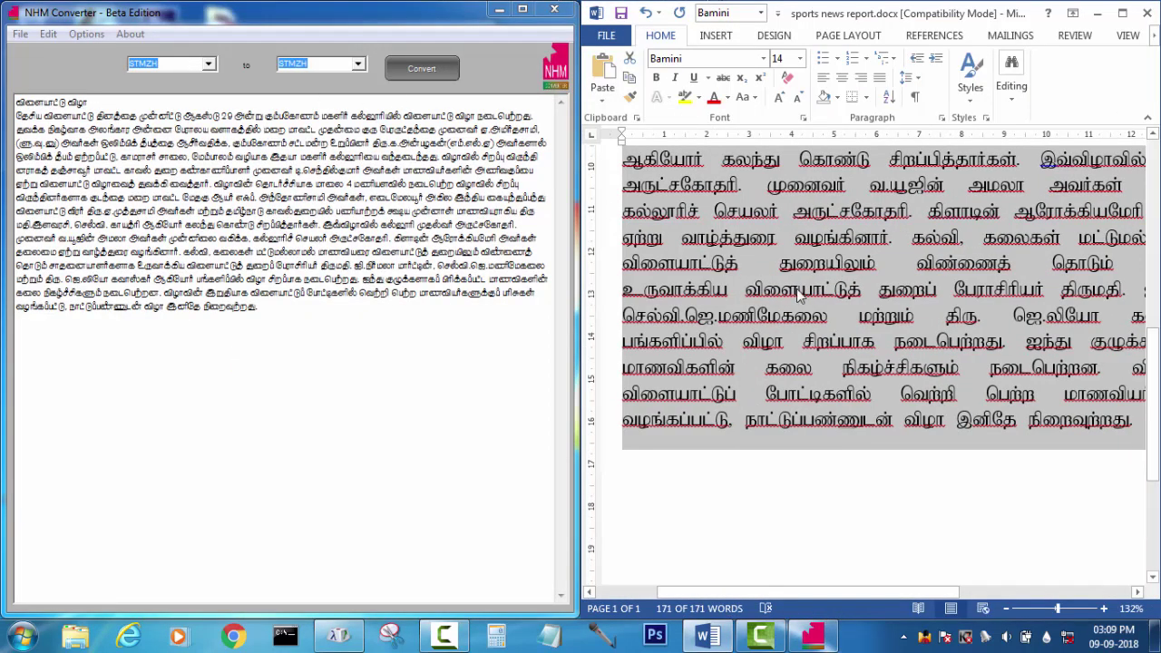
left_click(524, 10)
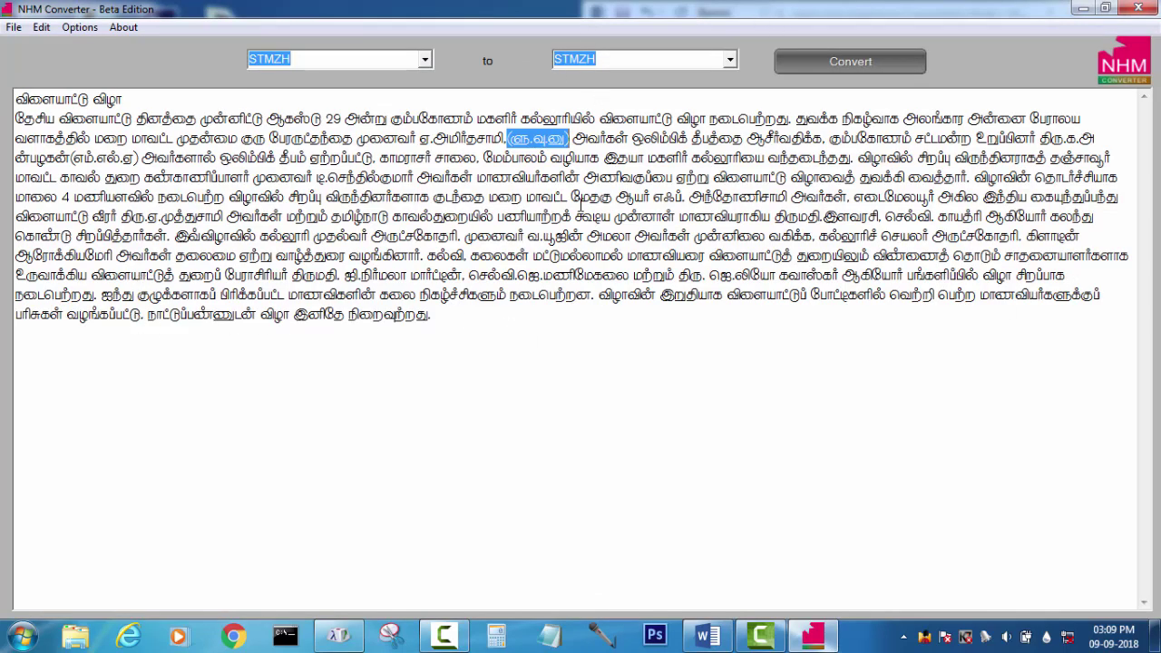
- Convert the report text from STMZH to the Vanavil encoding
left_click(571, 328)
left_click(730, 60)
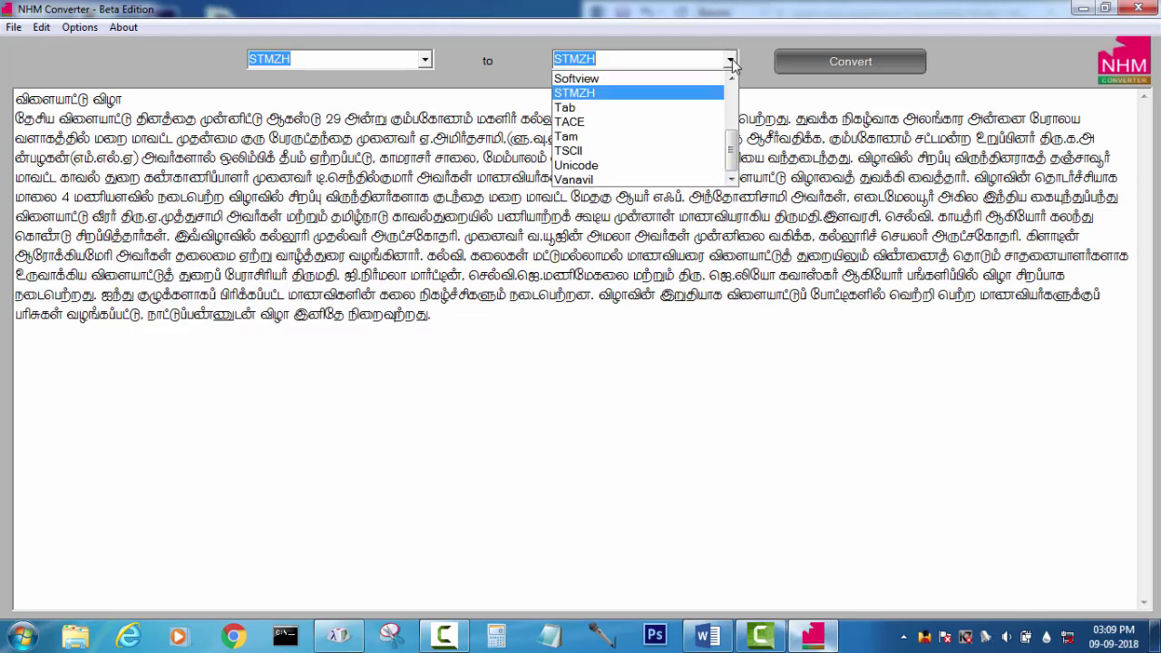
left_click(623, 179)
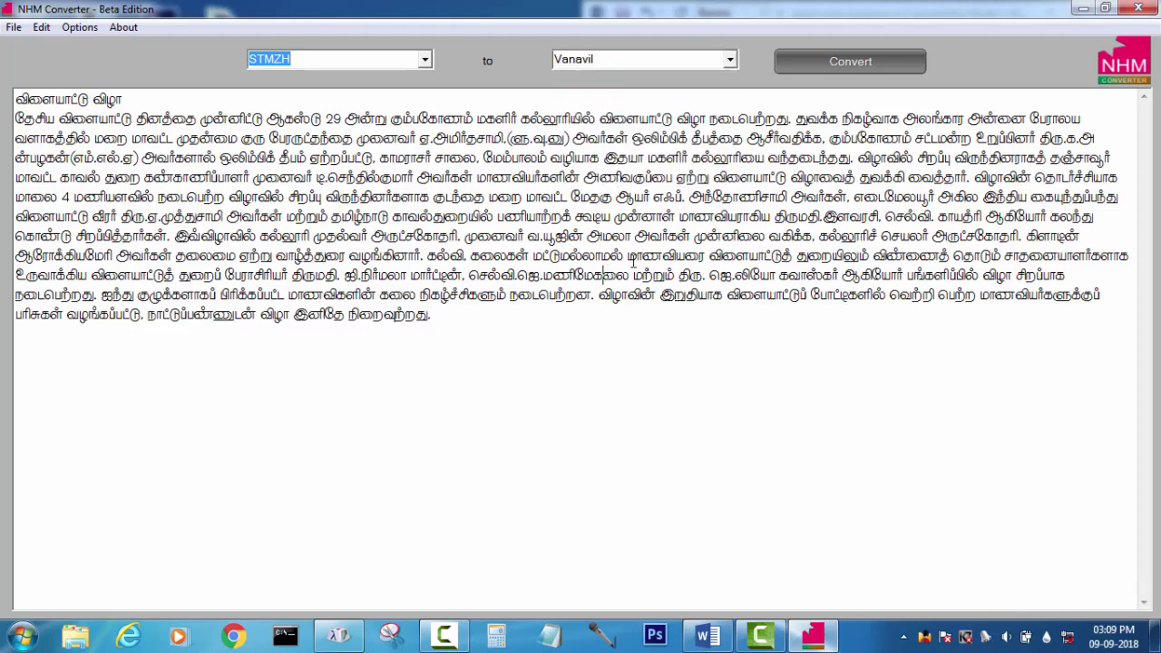
left_click(849, 68)
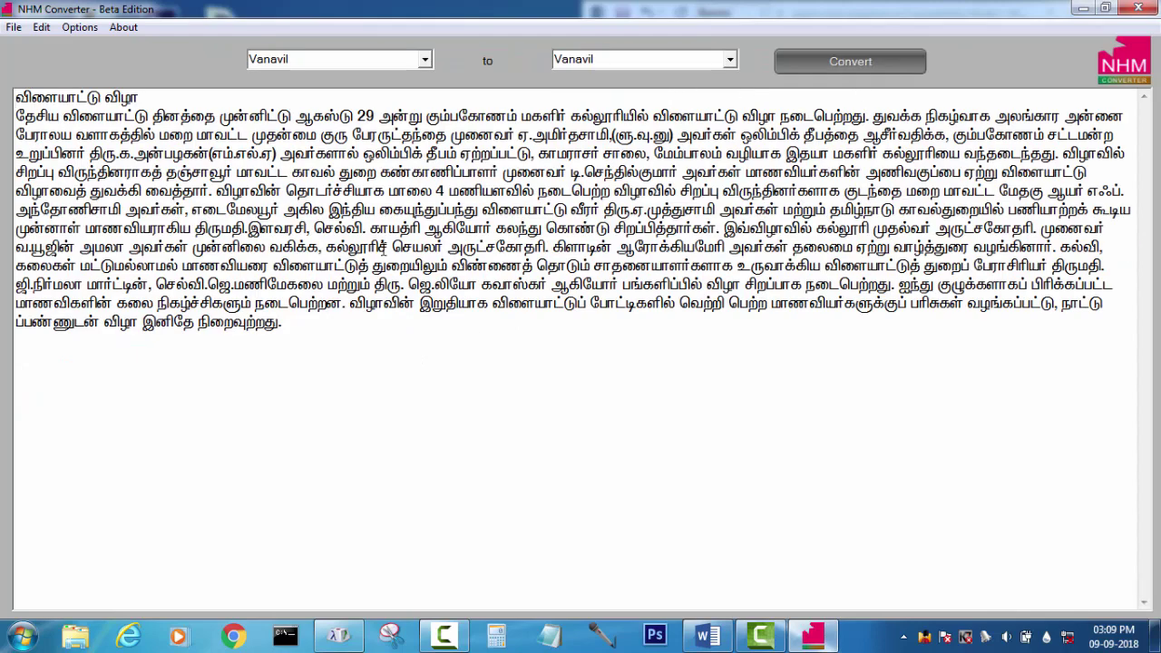
- Convert the Vanavil text to the Bamini encoding
left_click(730, 59)
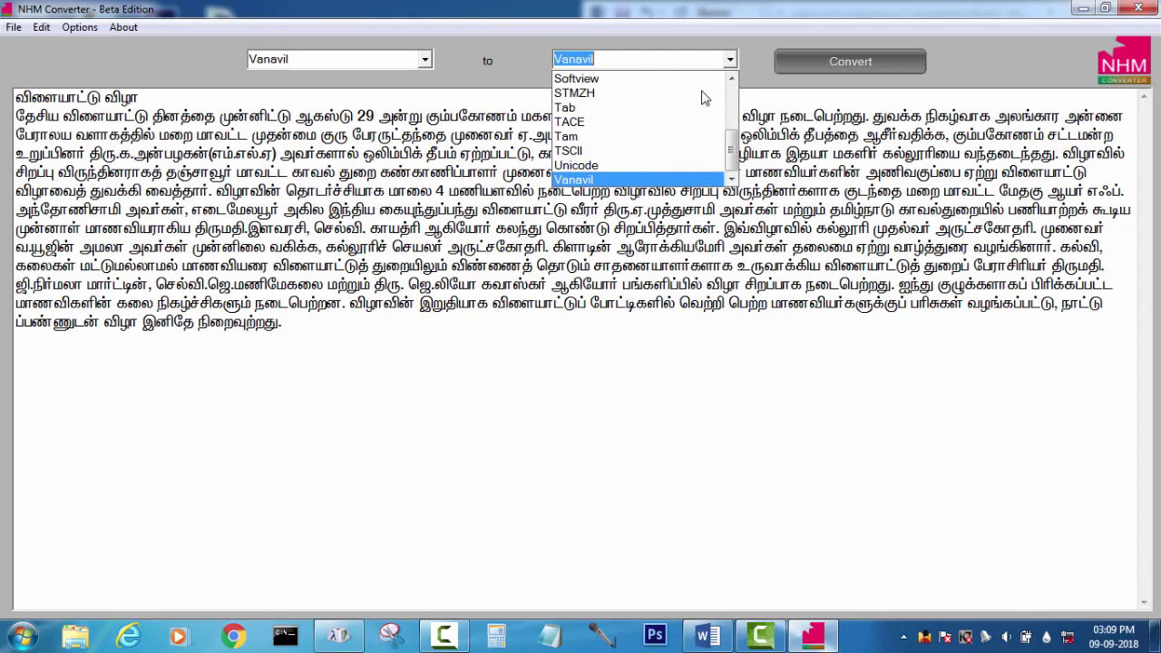
scroll(653, 123, "up", 2)
scroll(649, 123, "up", 1)
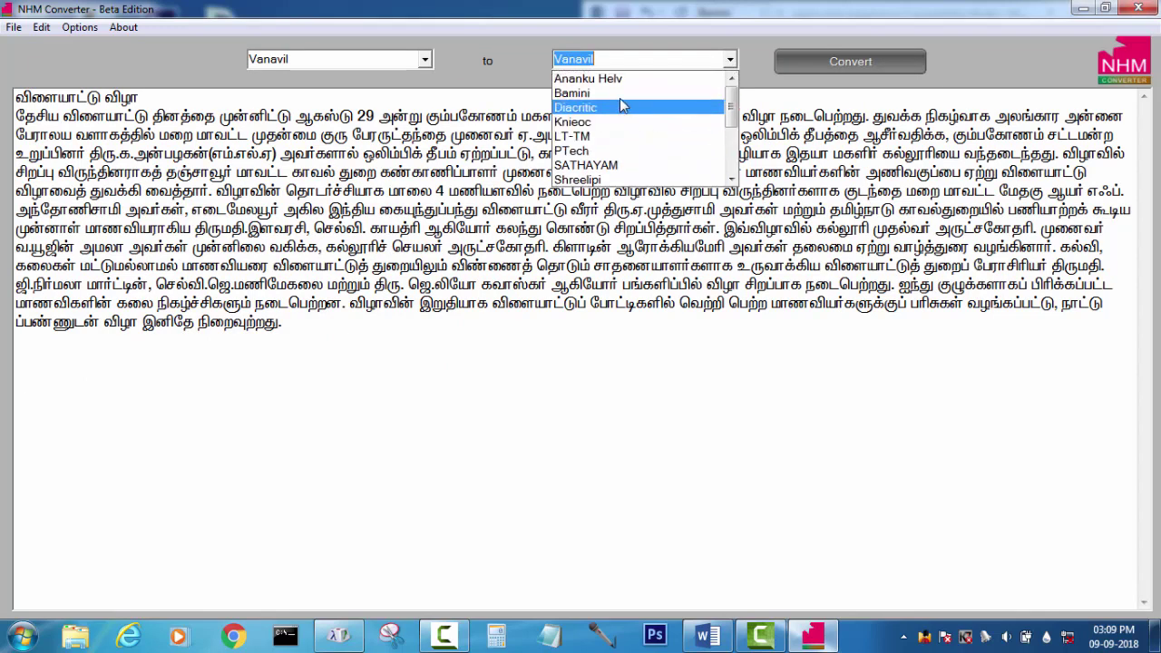
left_click(620, 95)
left_click(850, 61)
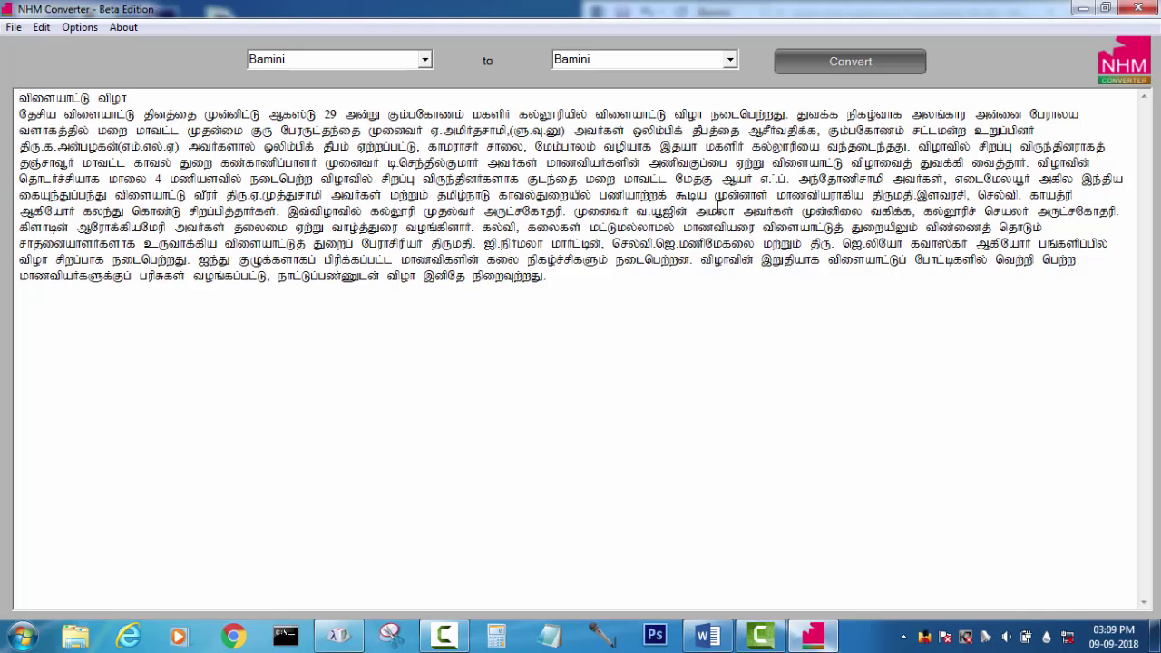
- Select all of the converted Bamini text and dismiss the Windows color scheme prompt without choosing an option
left_click(730, 59)
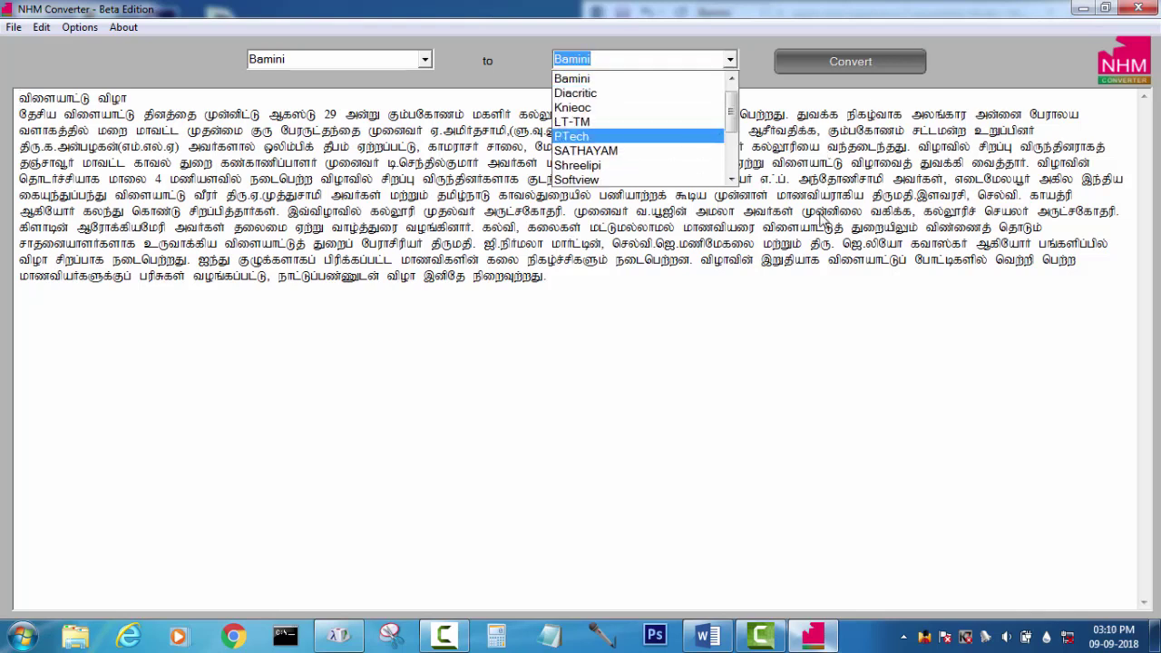
left_click(603, 284)
left_click_drag(562, 284, 3, 95)
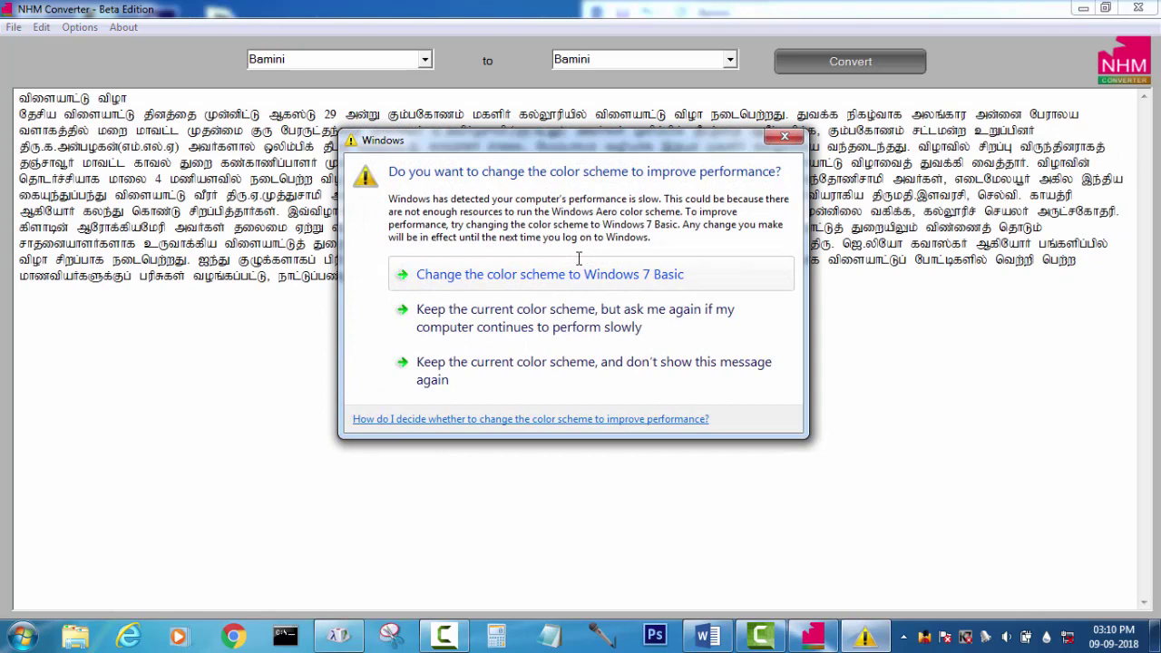
left_click(784, 137)
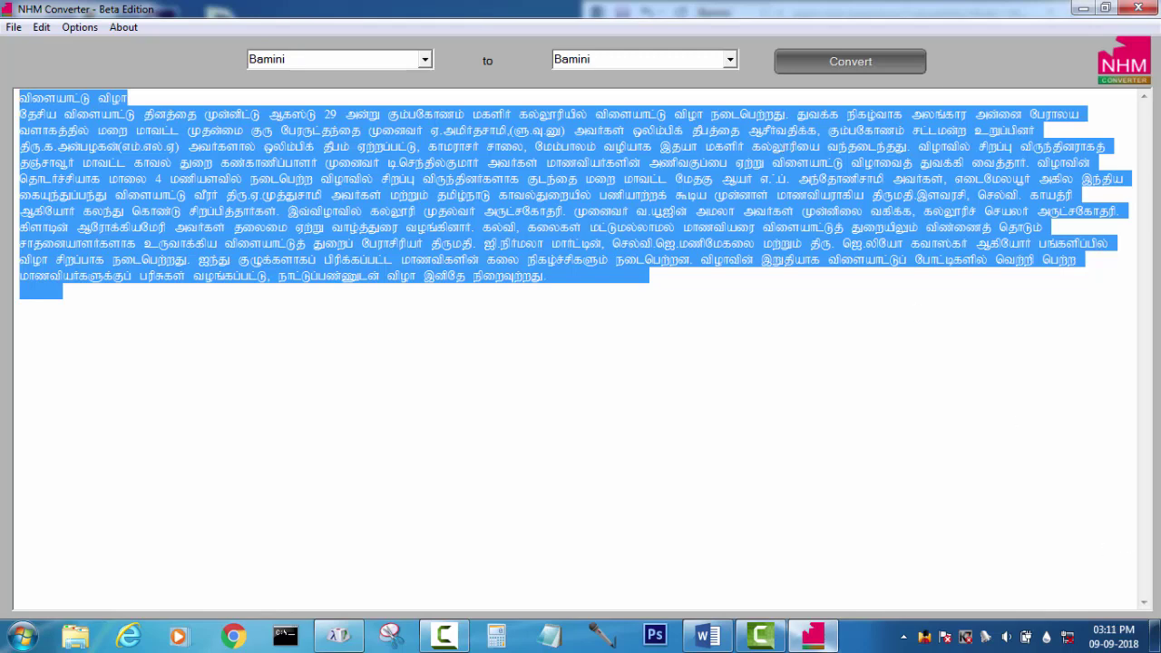
left_click(758, 634)
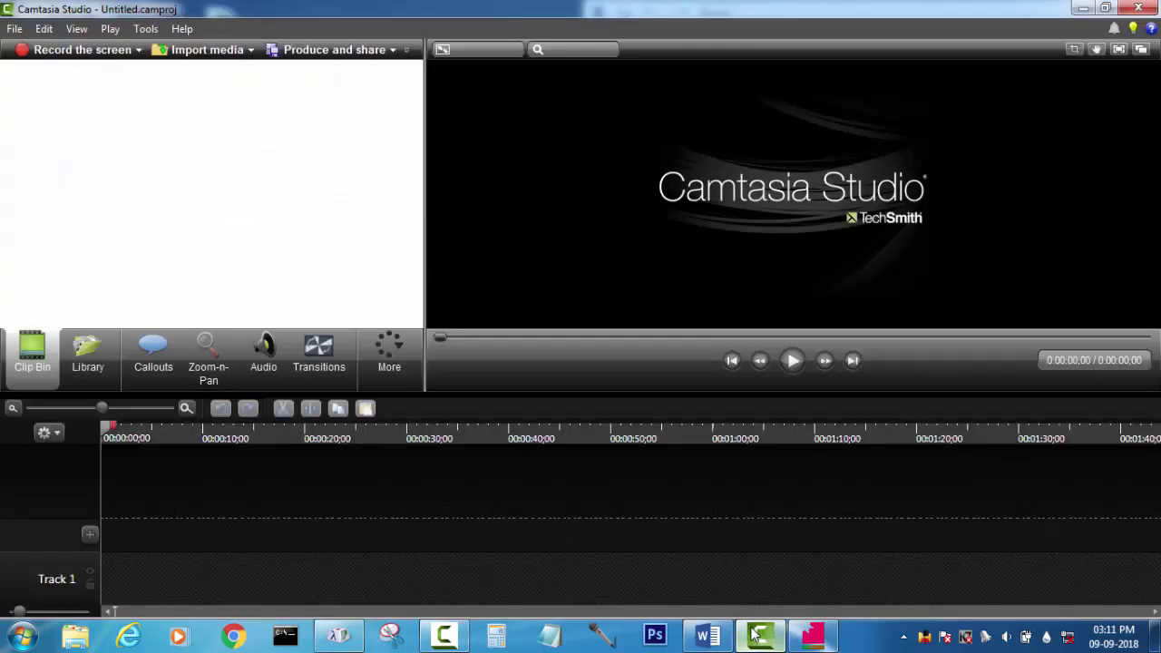
left_click(449, 633)
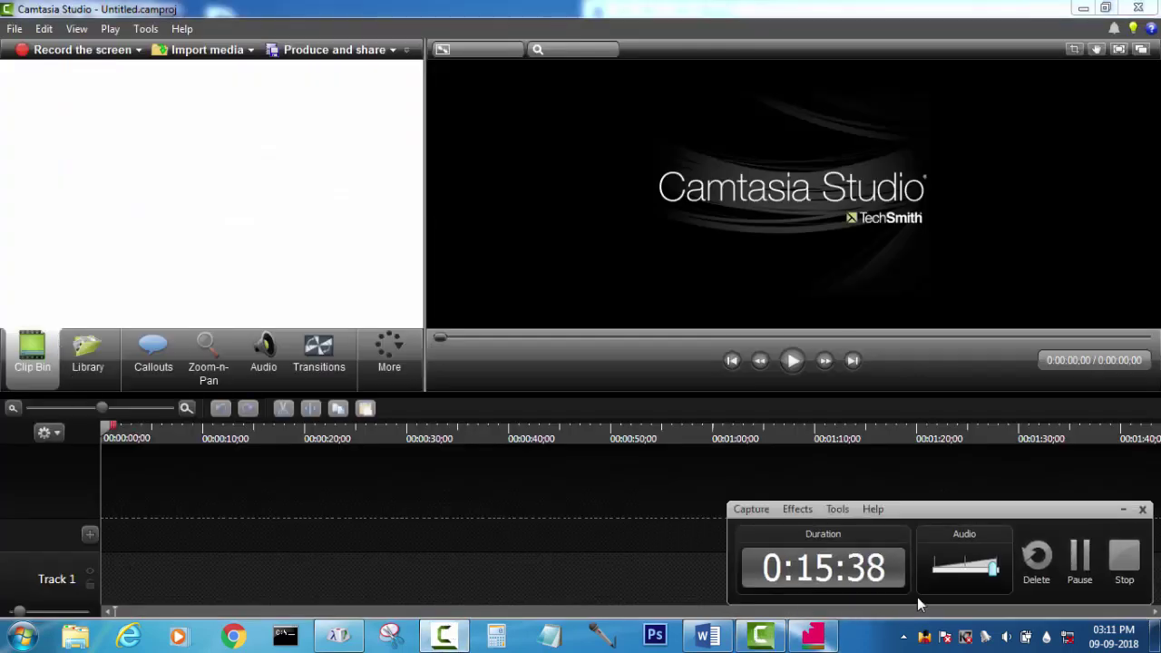